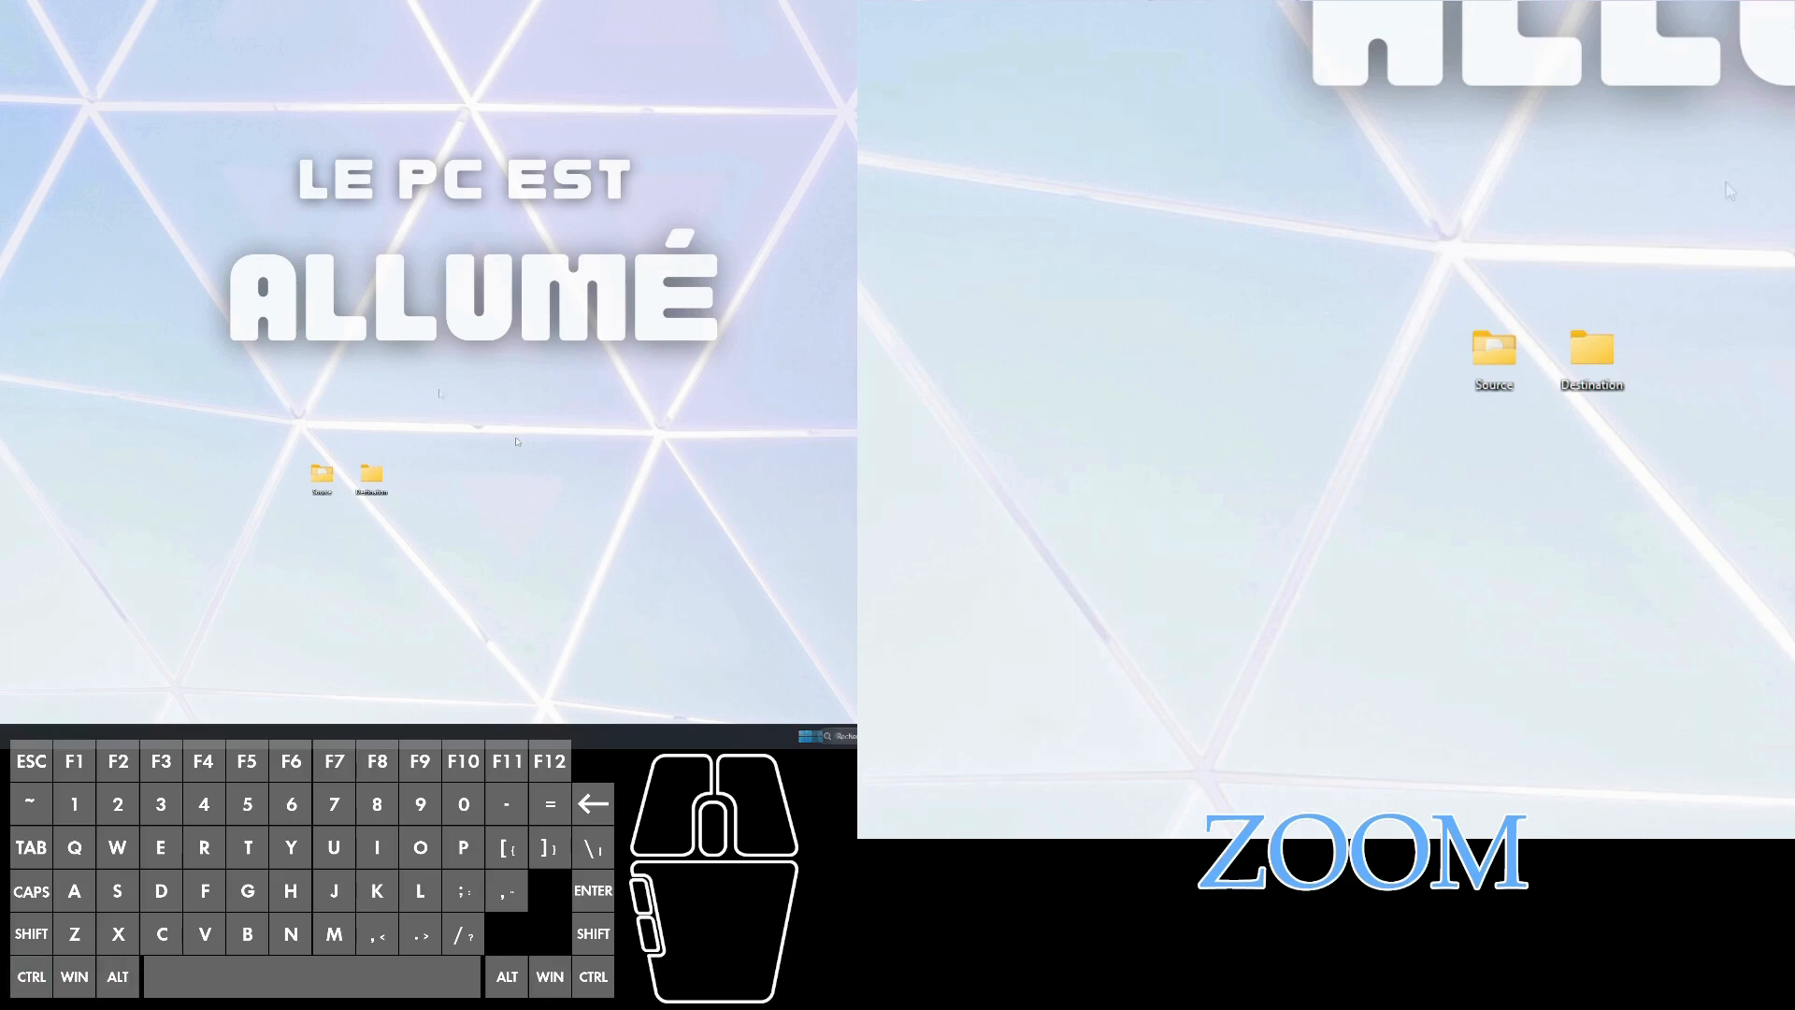
- Open the Source folder from the desktop and place its window lower over the desktop folder shortcuts
key(ctrl+alt)
double_click(322, 488)
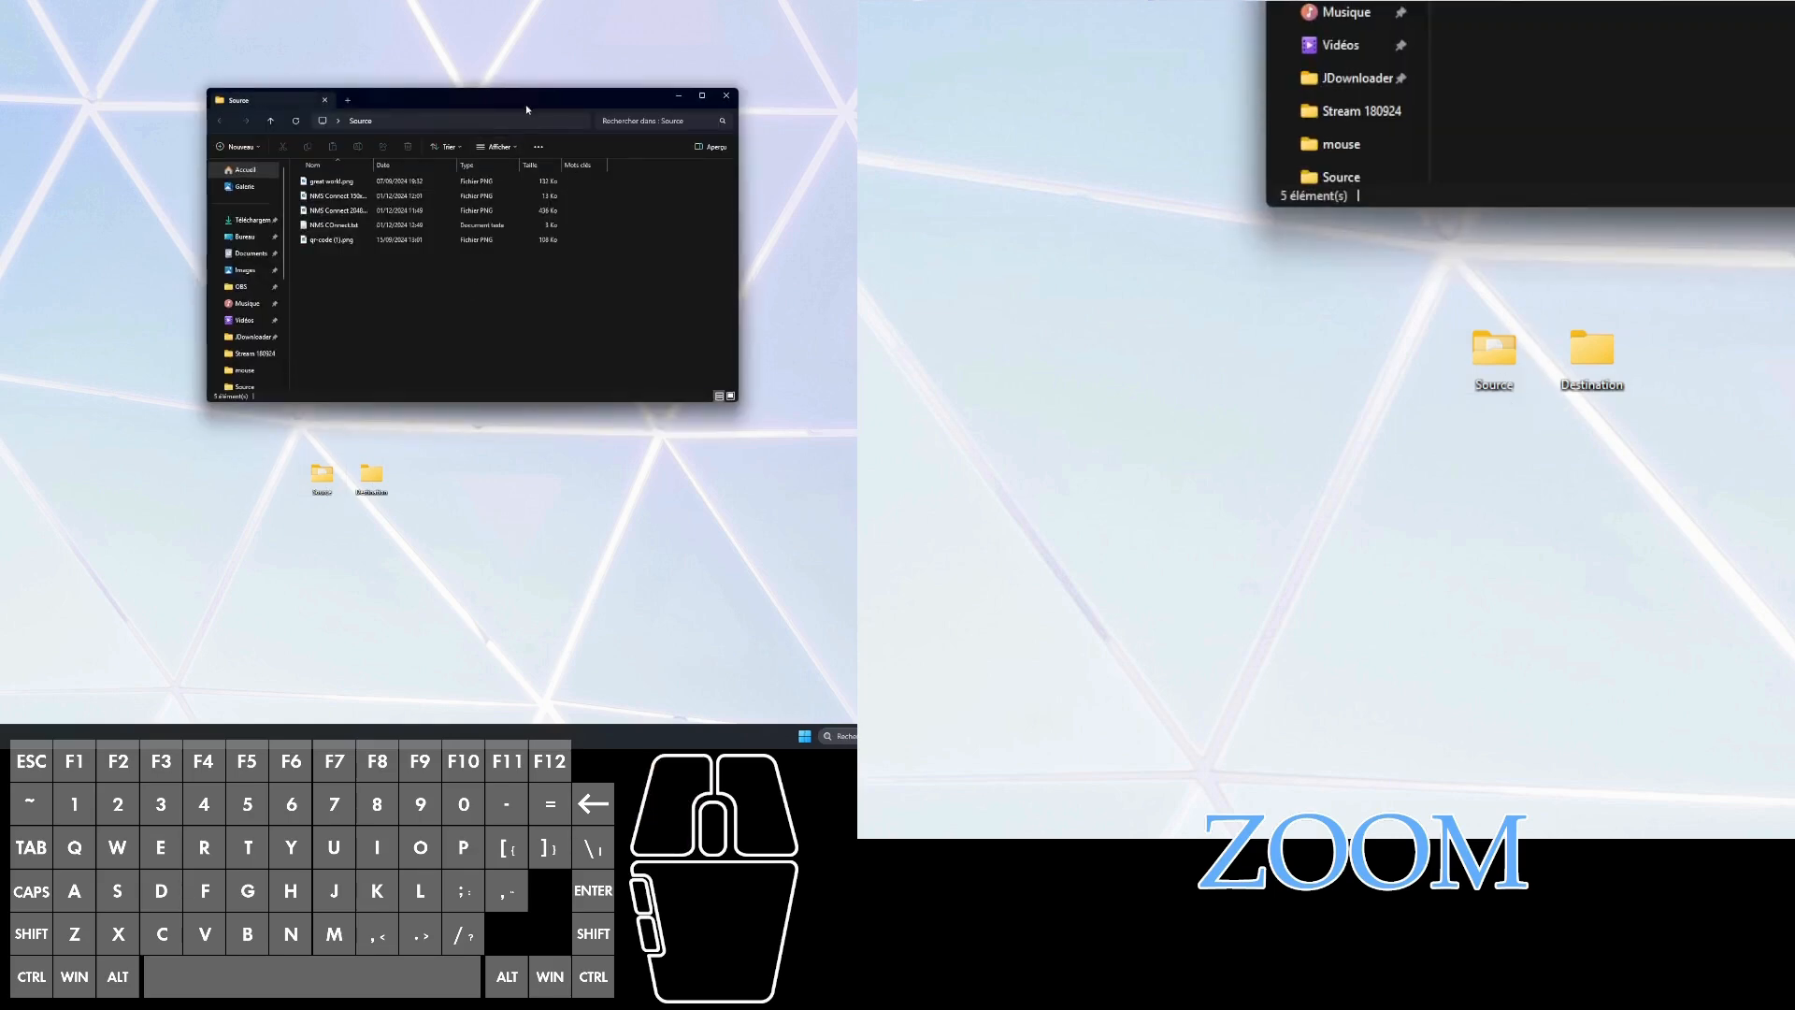
drag(529, 102, 349, 369)
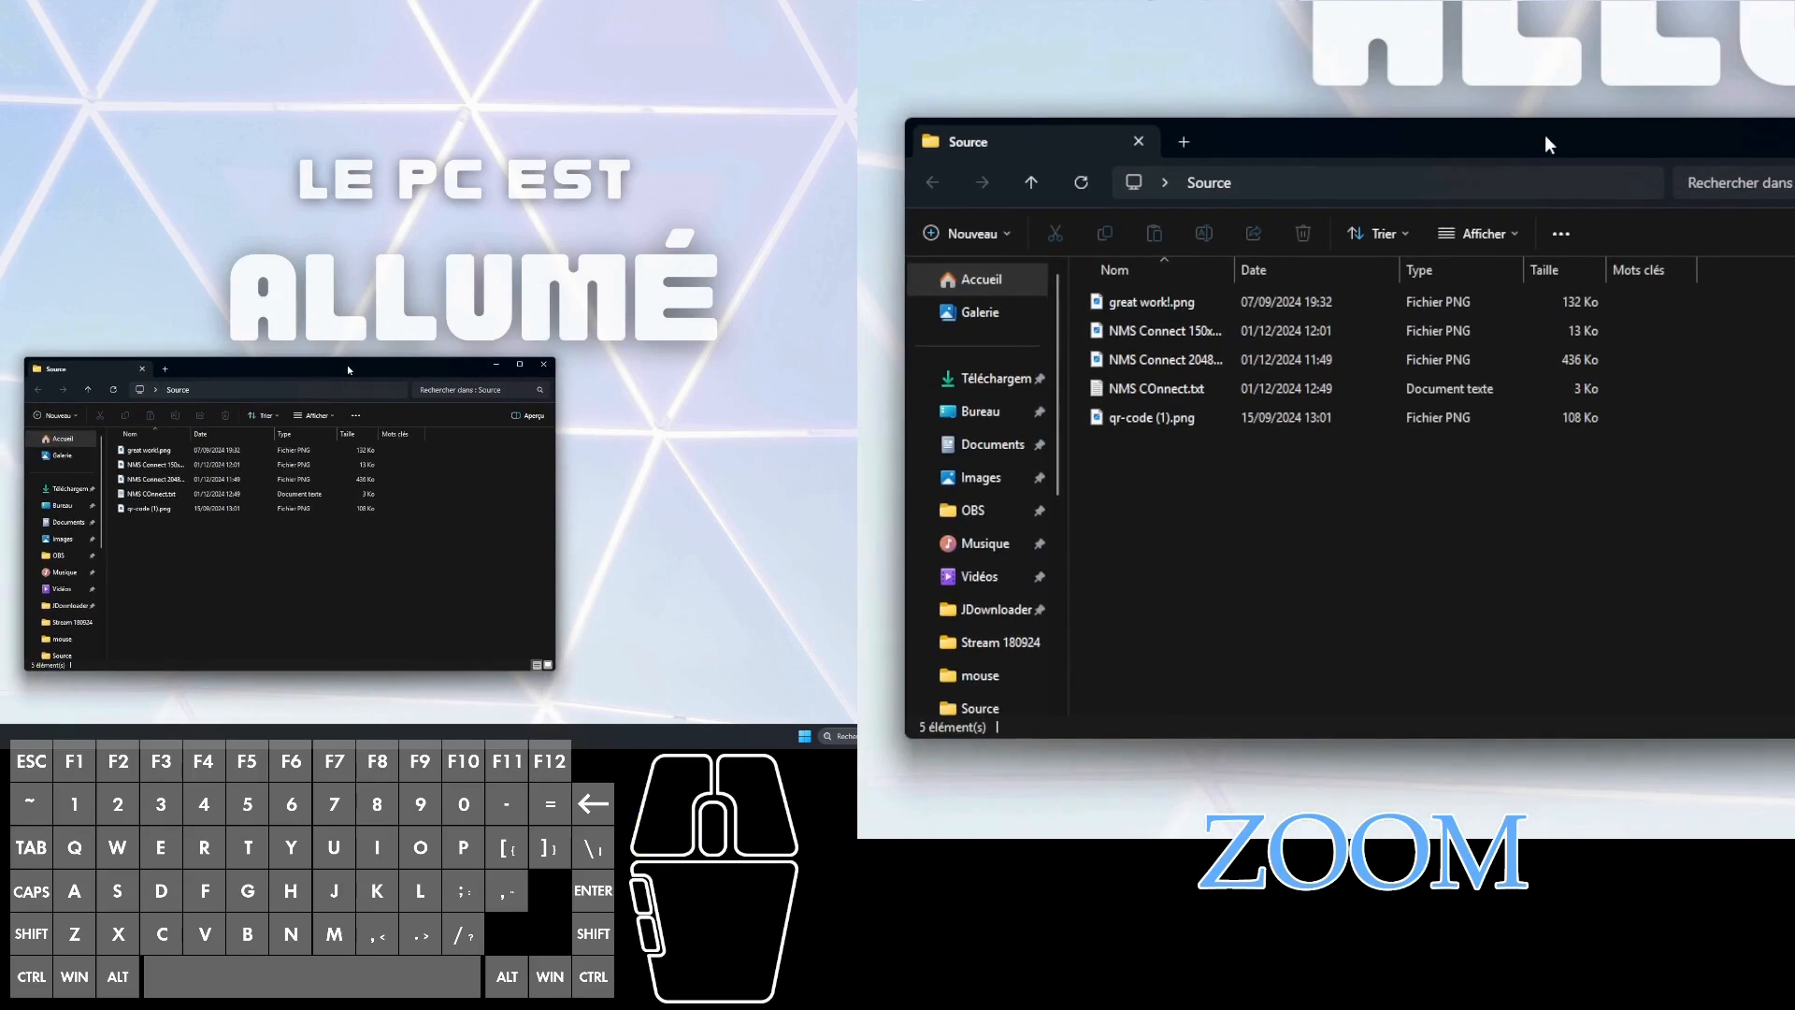
click(182, 550)
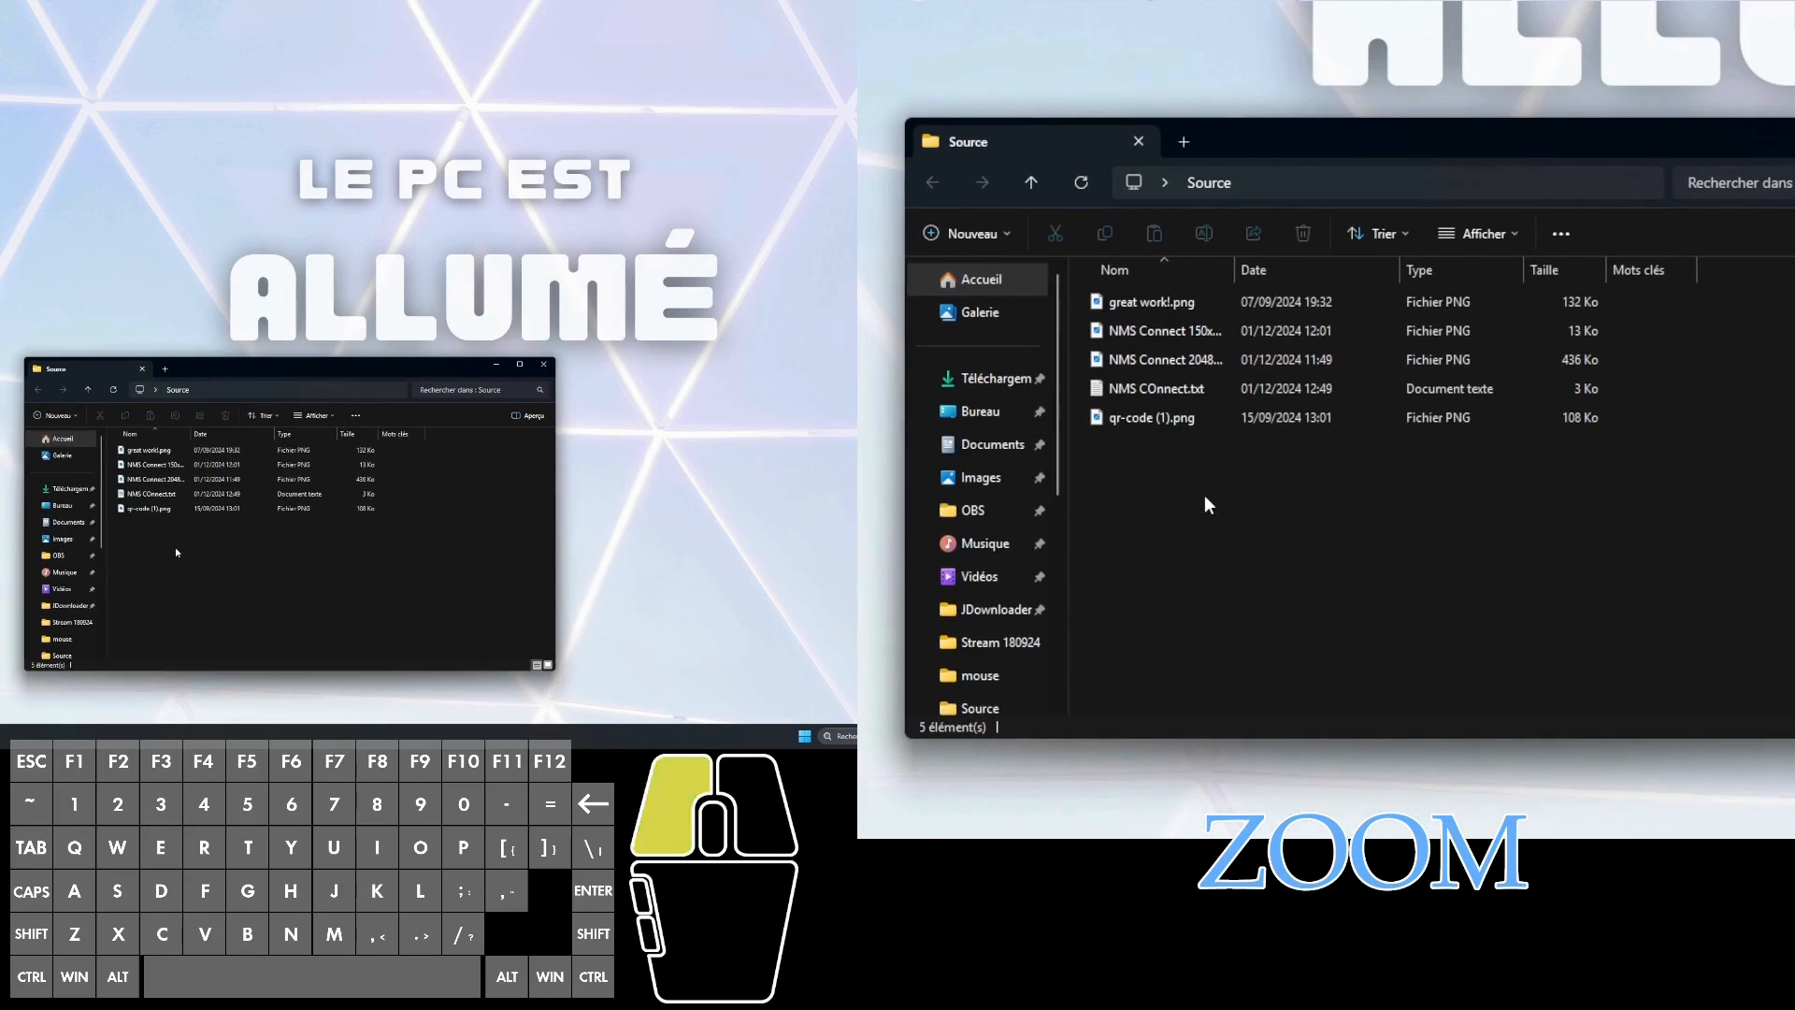
- Duplicate NMS COnnect.txt within the Source folder and widen the Nom column to fit the full file names
click(1157, 389)
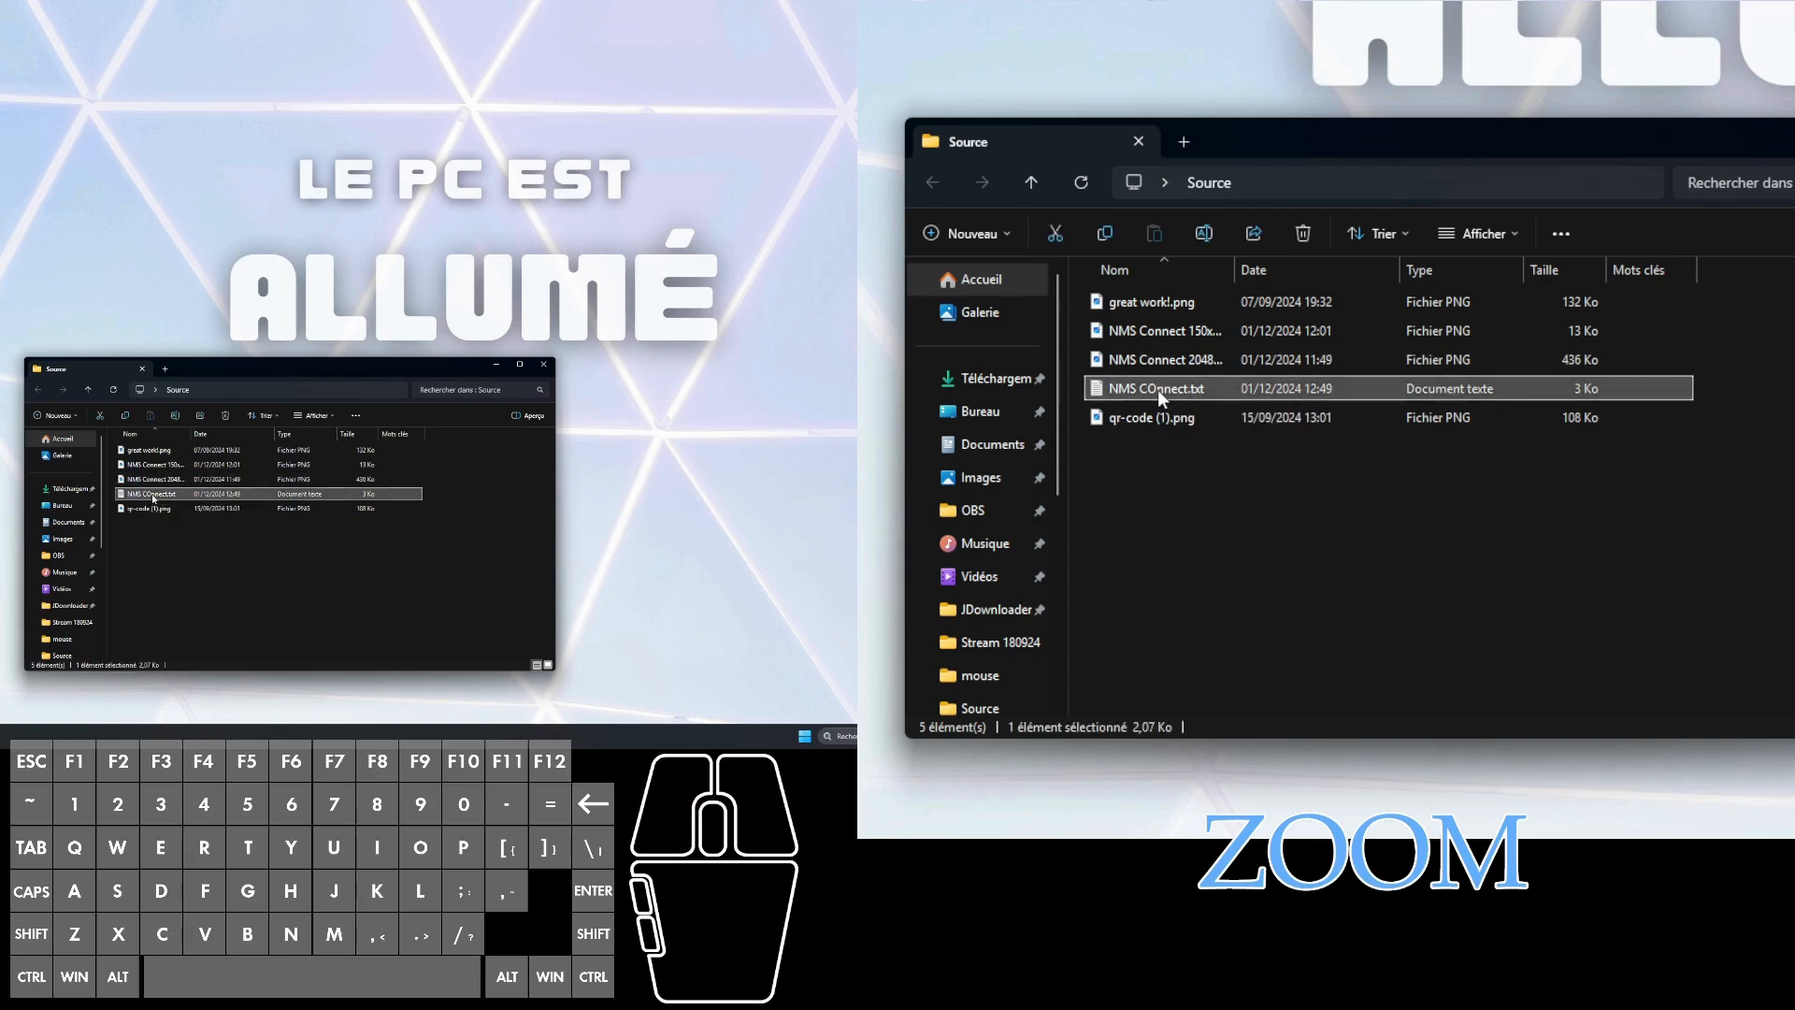
key(ctrl)
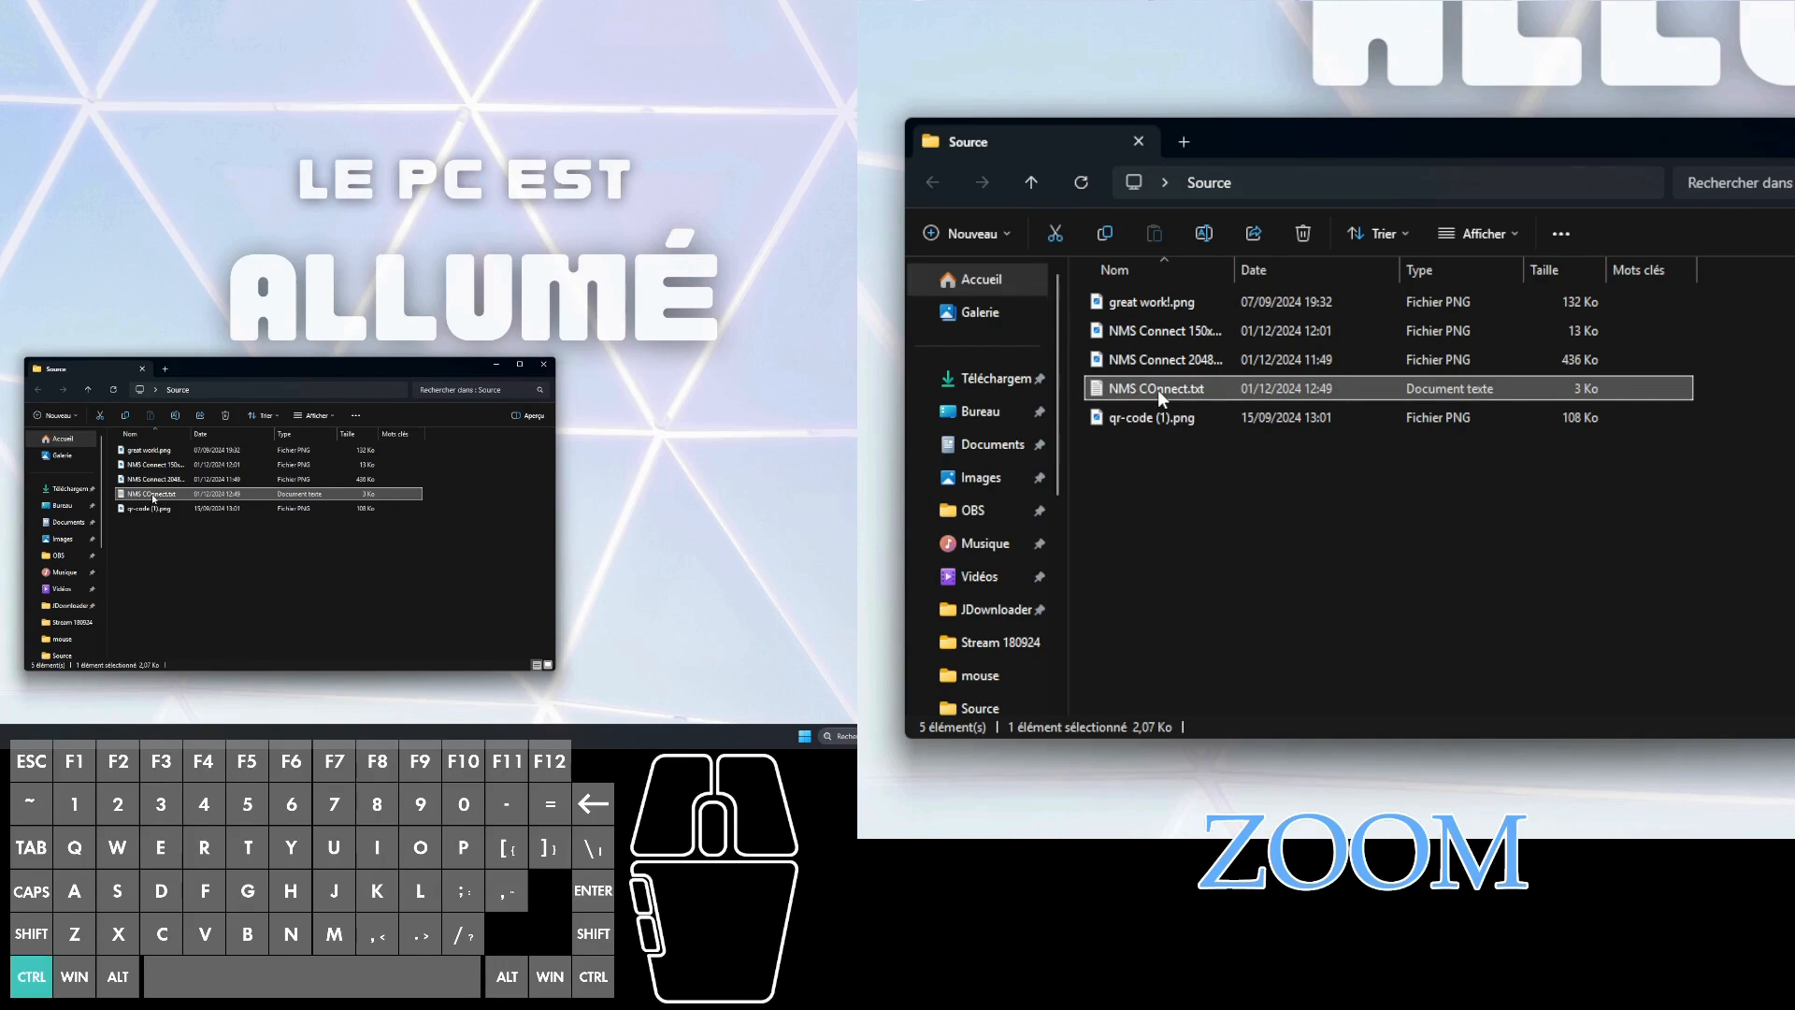
key(ctrl+c)
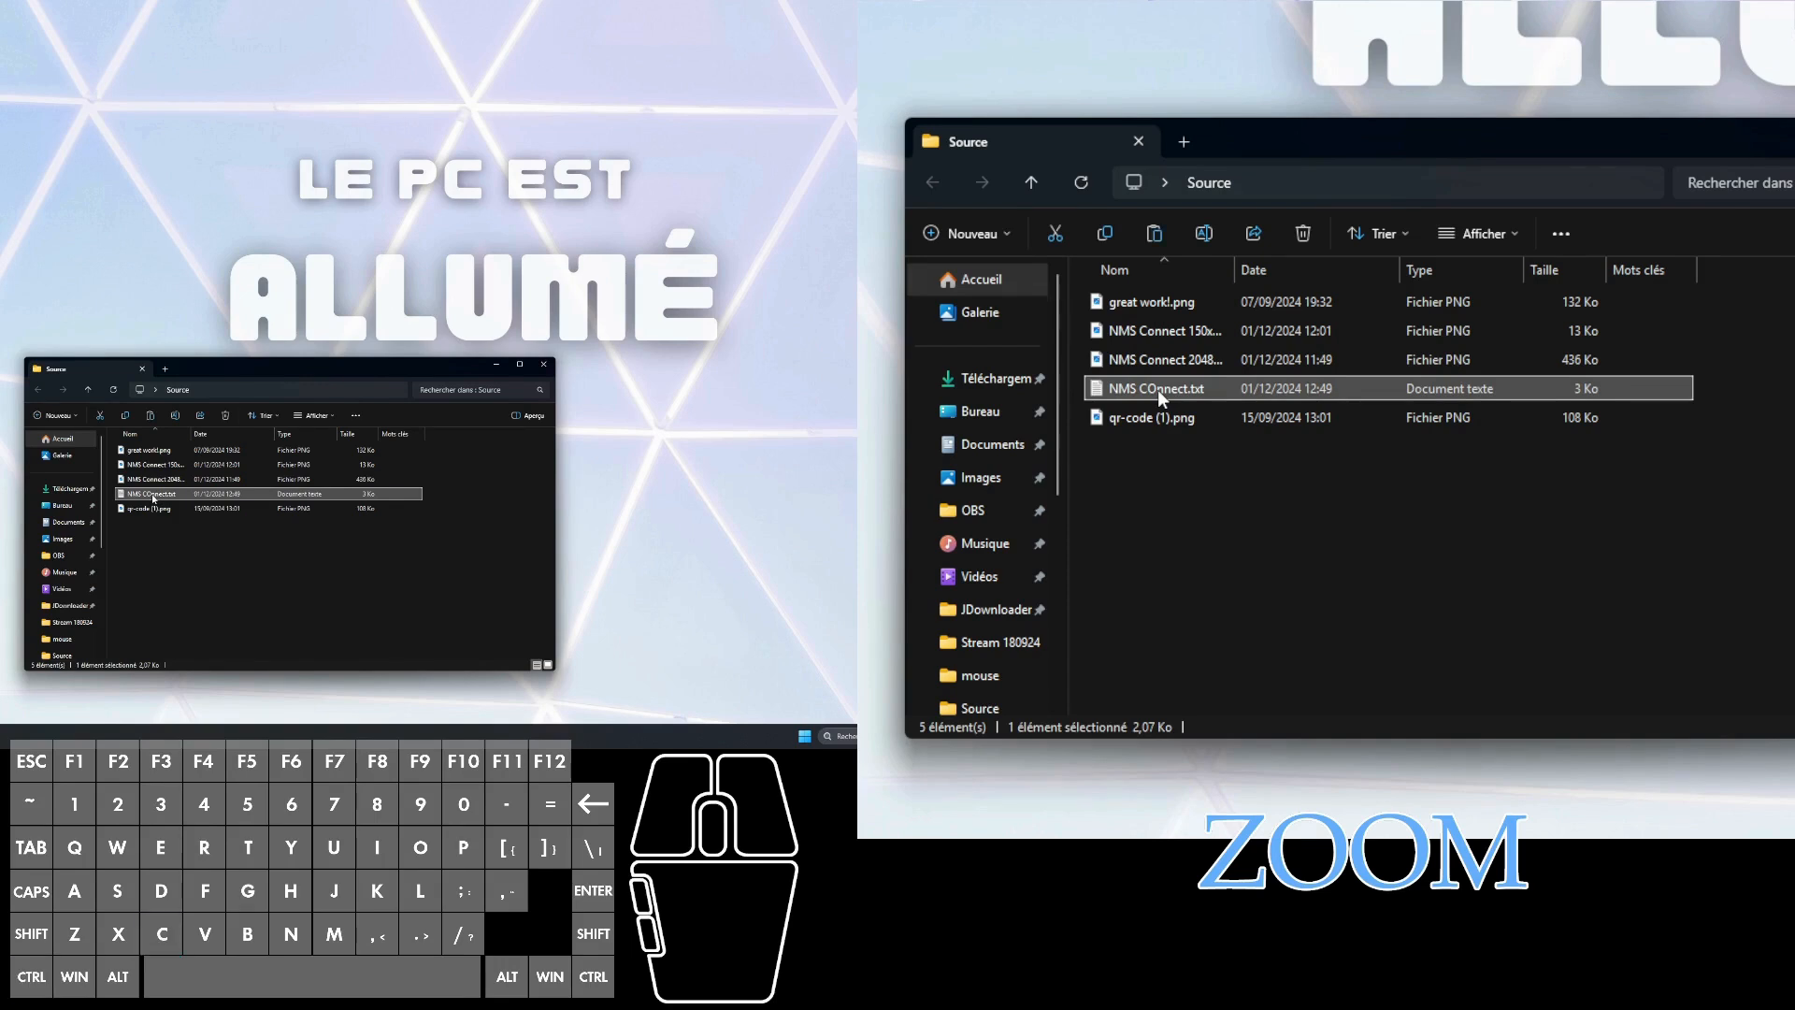
click(1206, 538)
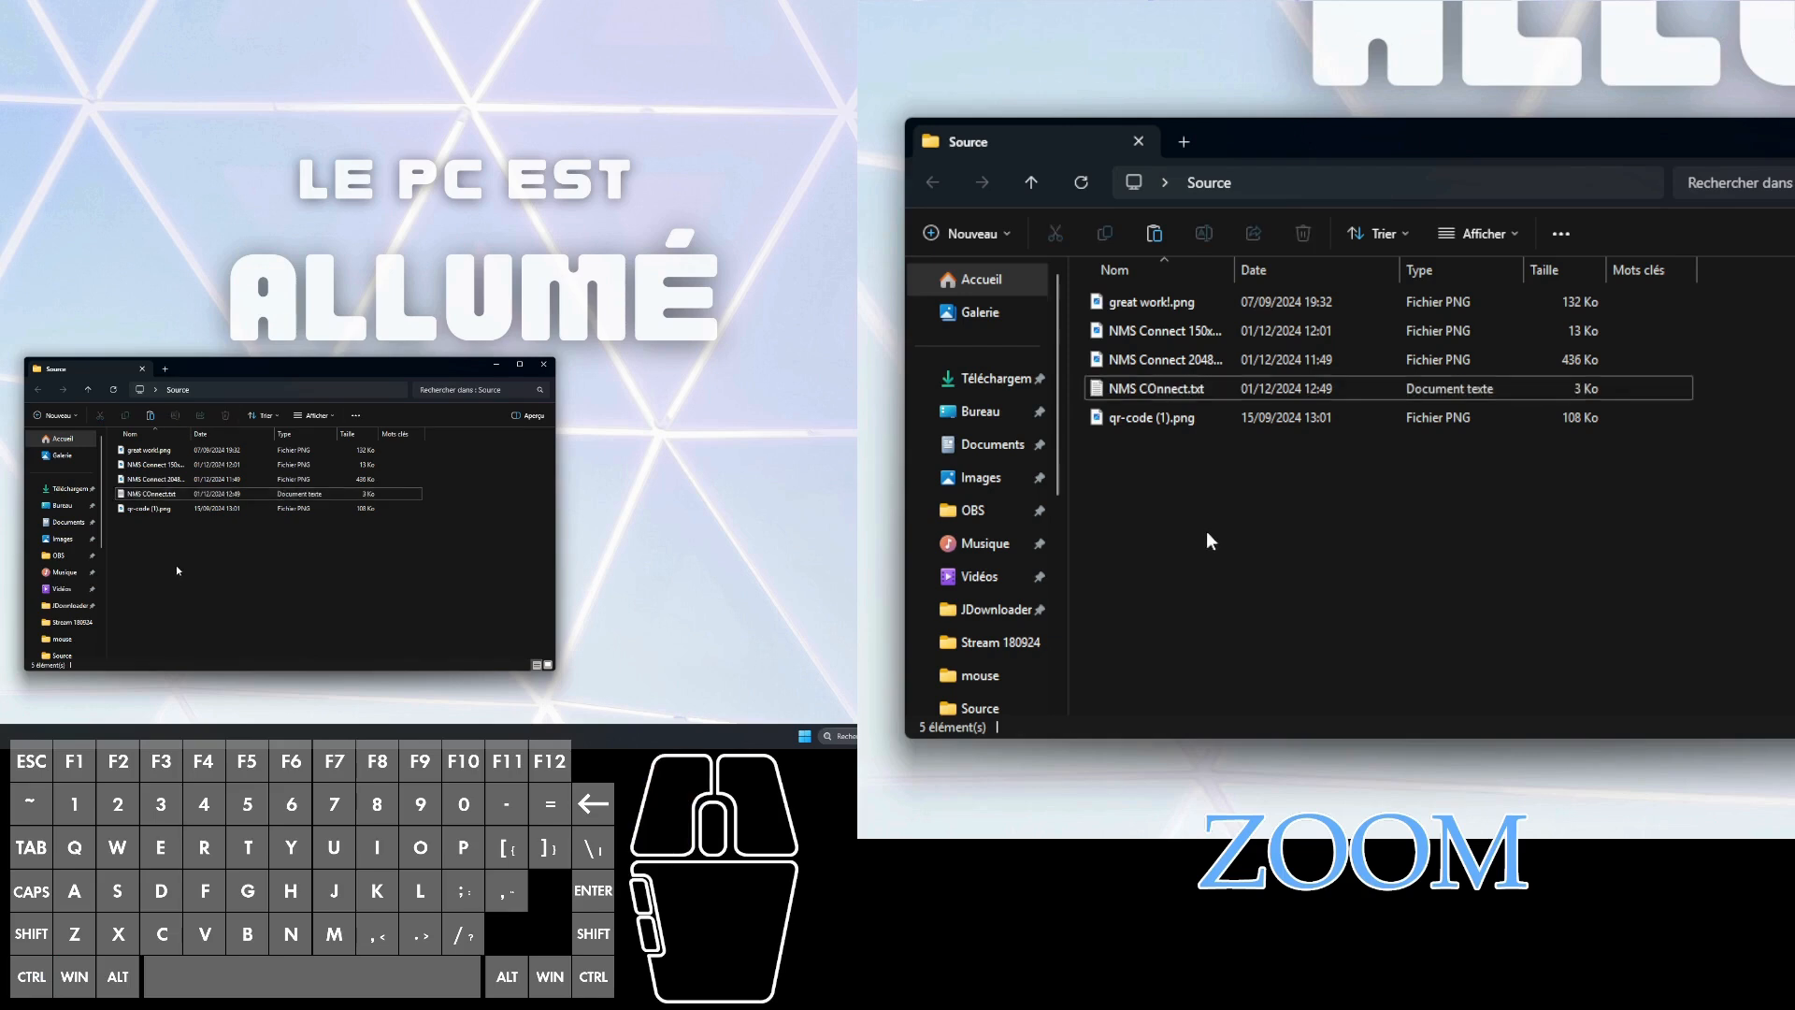
key(ctrl)
key(ctrl+v)
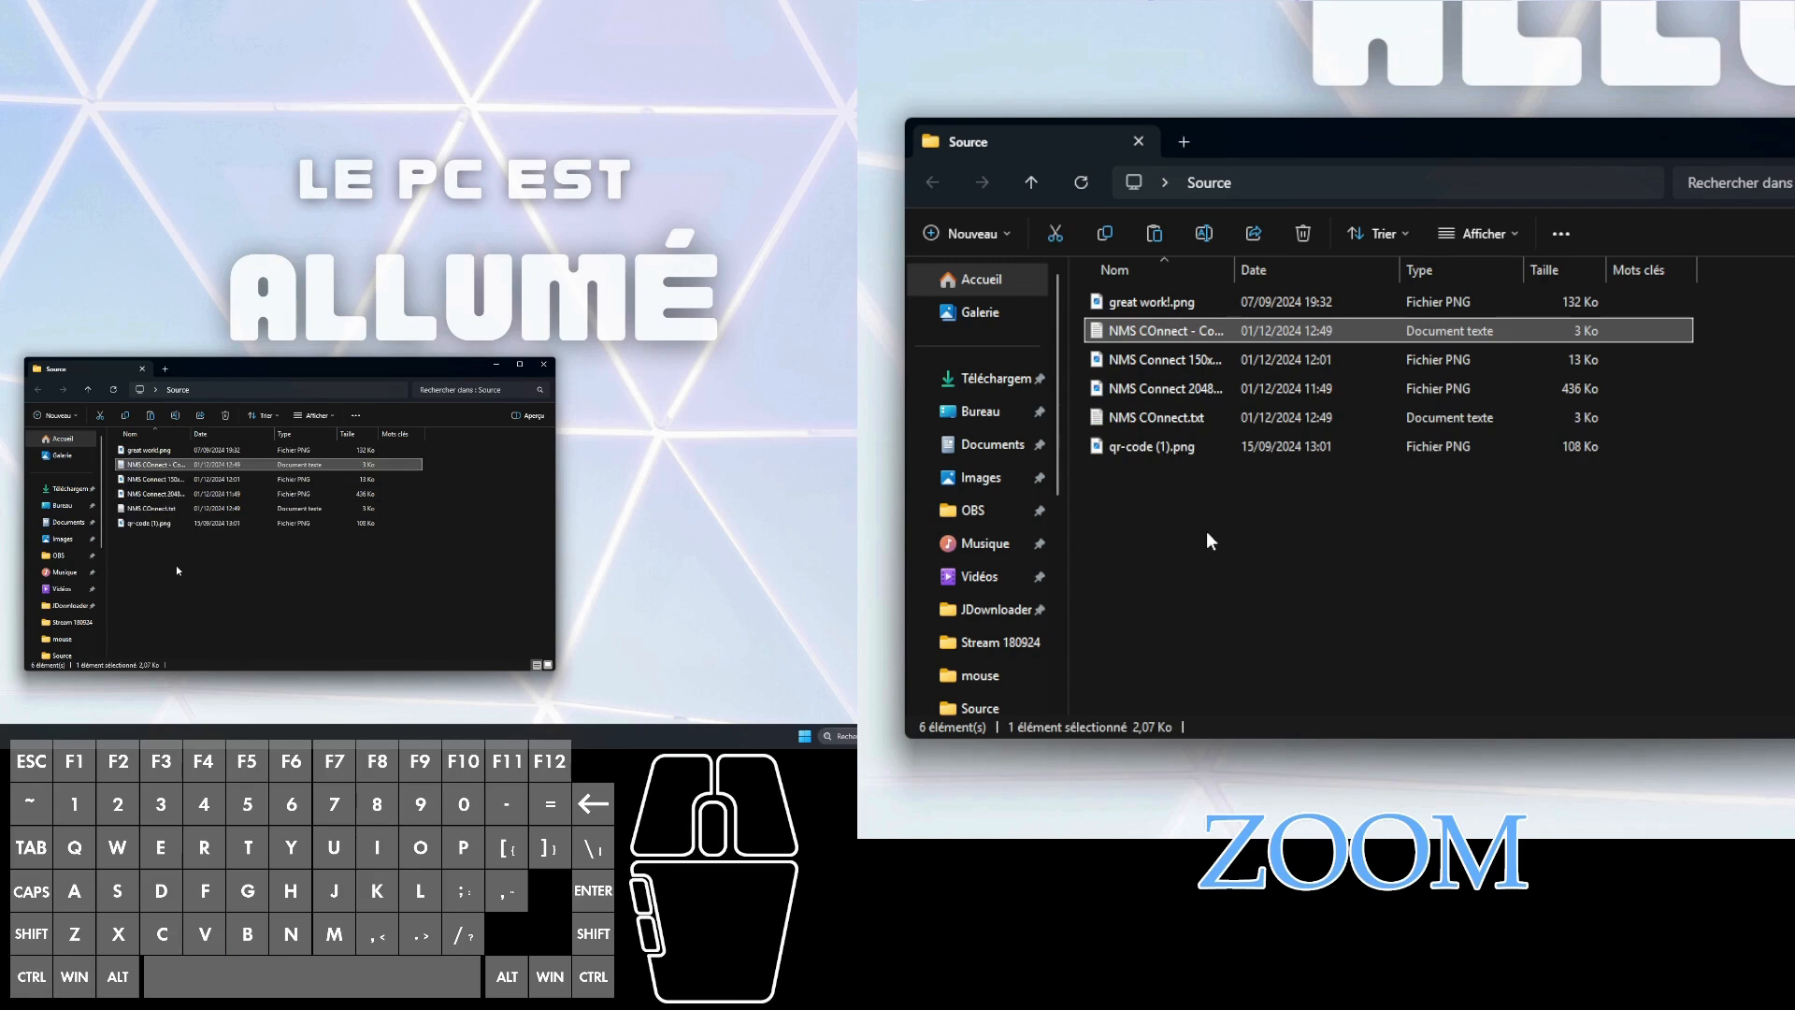
double_click(1234, 269)
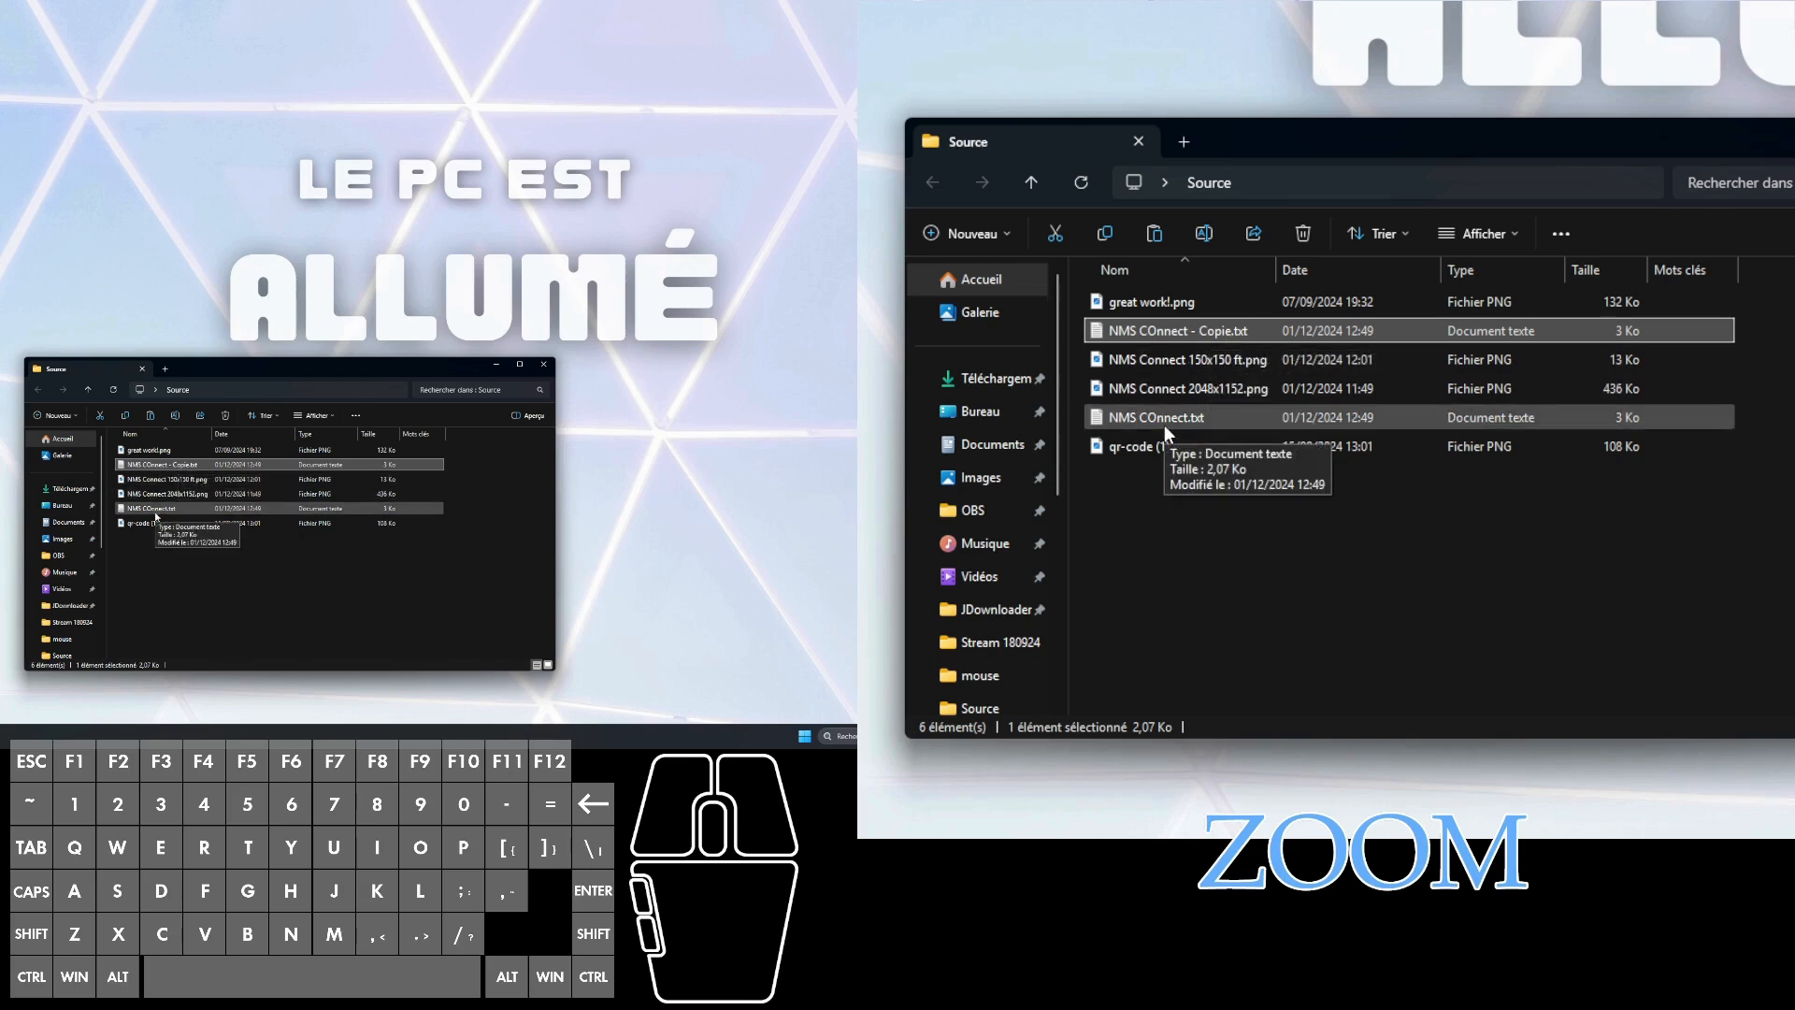
- Delete the duplicate file NMS COnnect - Copie.txt from the Source folder
click(1225, 531)
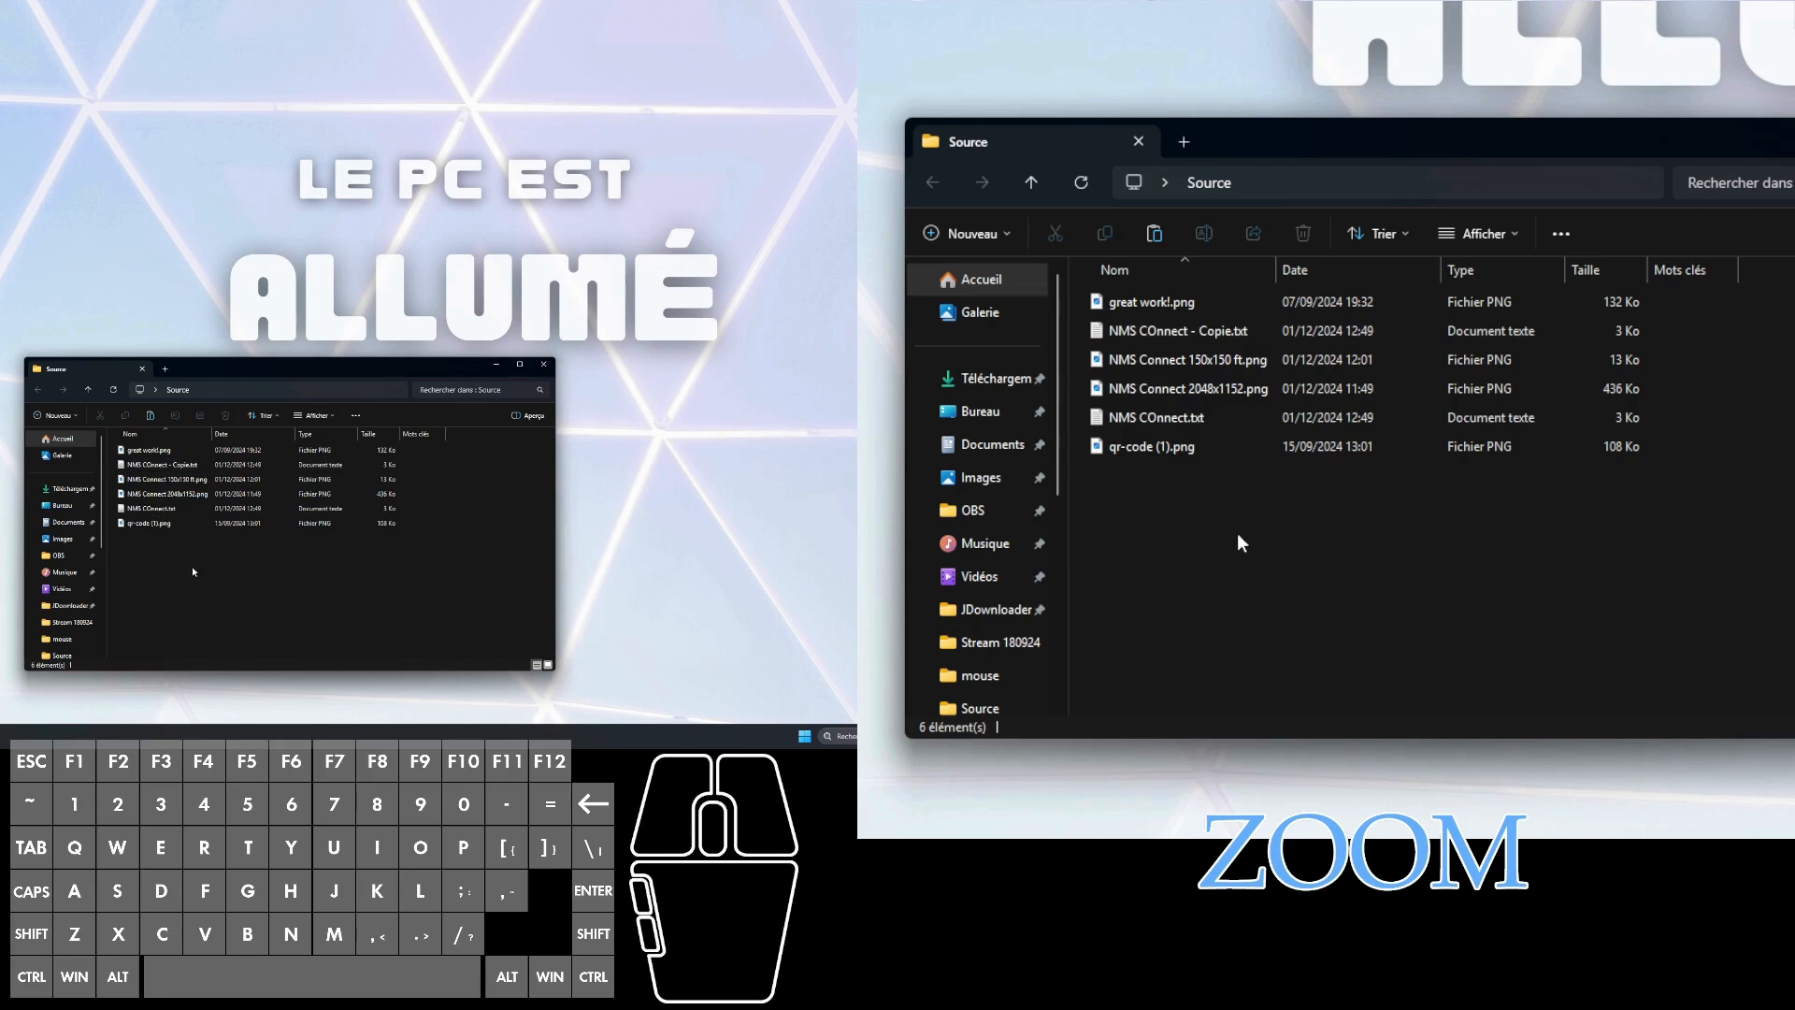
click(1219, 333)
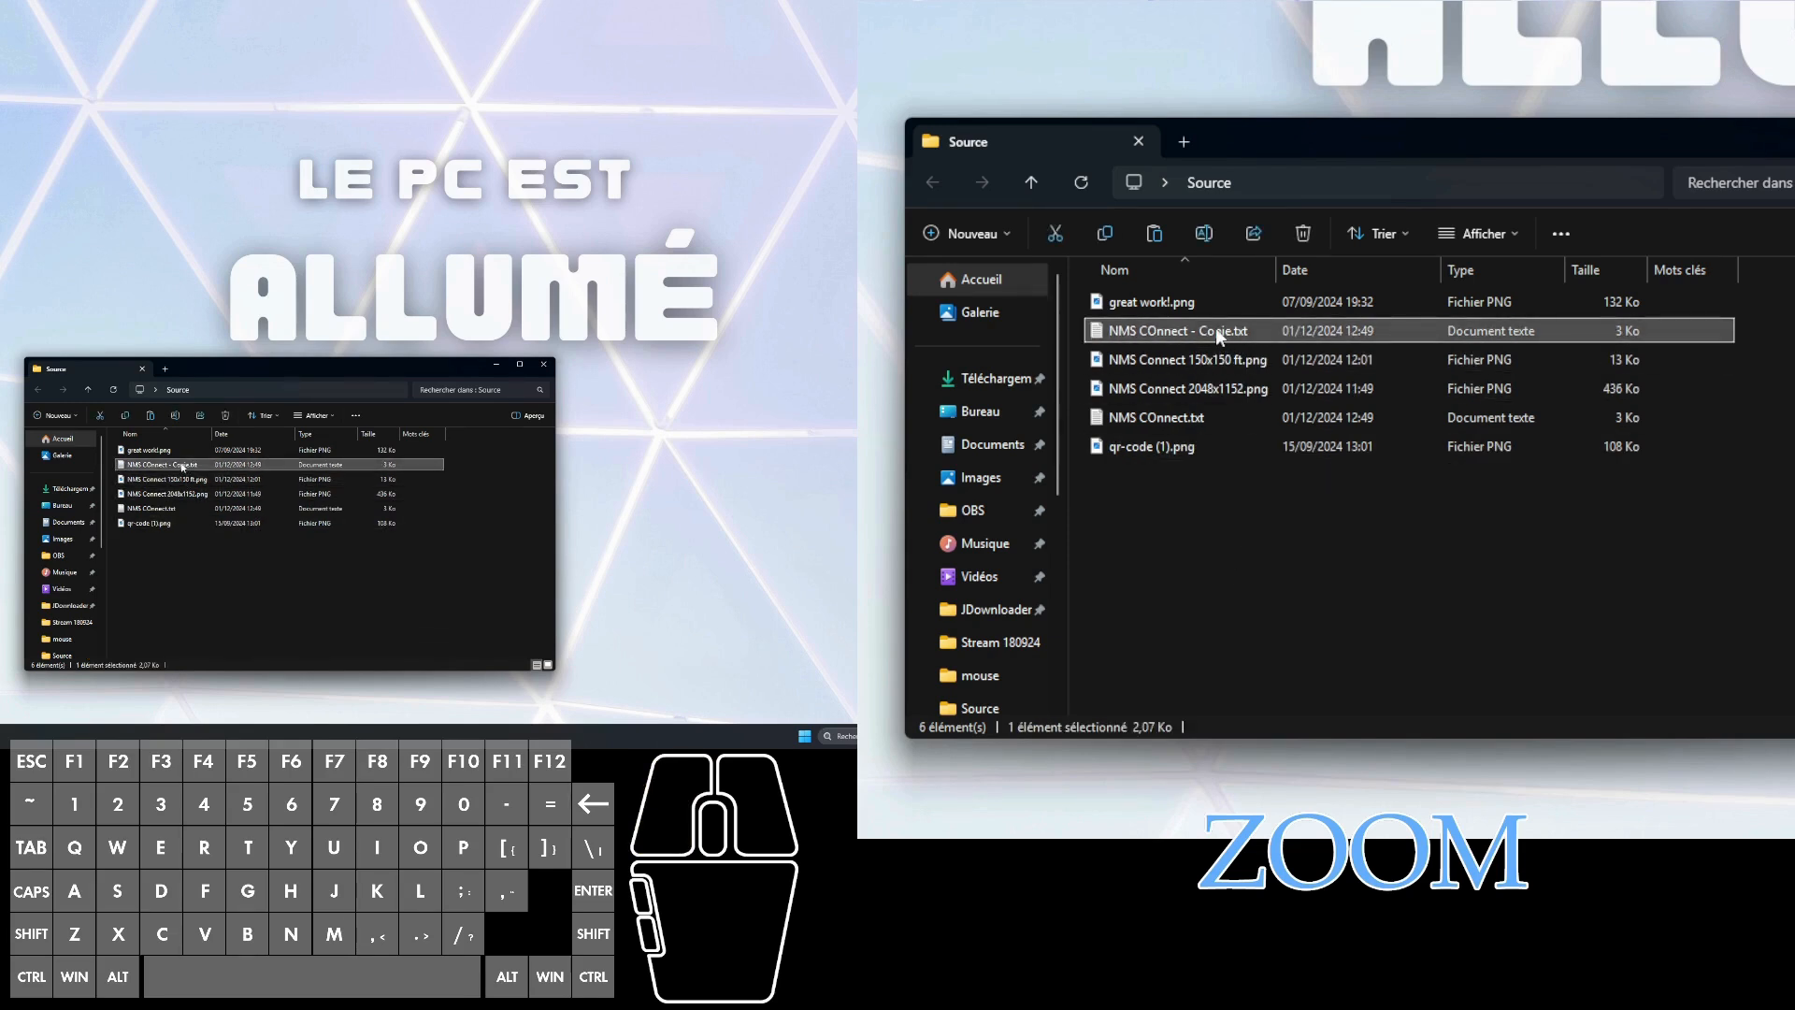
key(Delete)
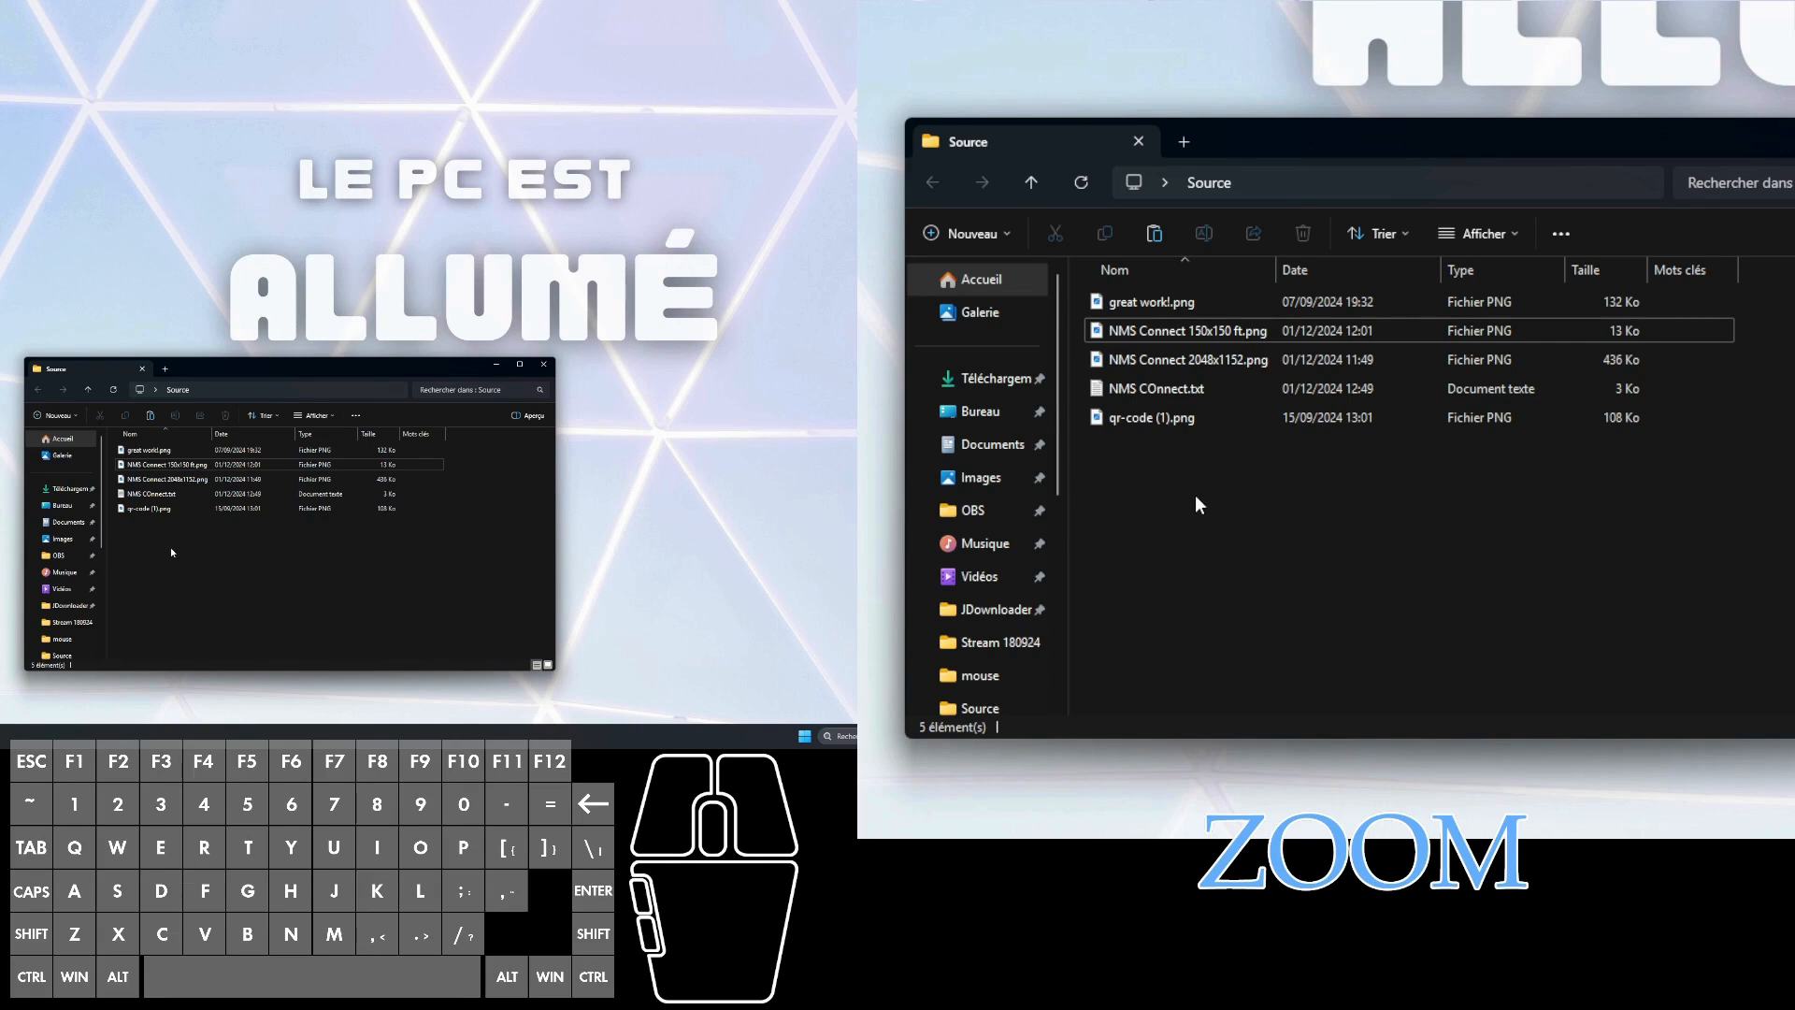
- Copy NMS COnnect.txt again and paste a second copy of it into the Source folder
click(1186, 387)
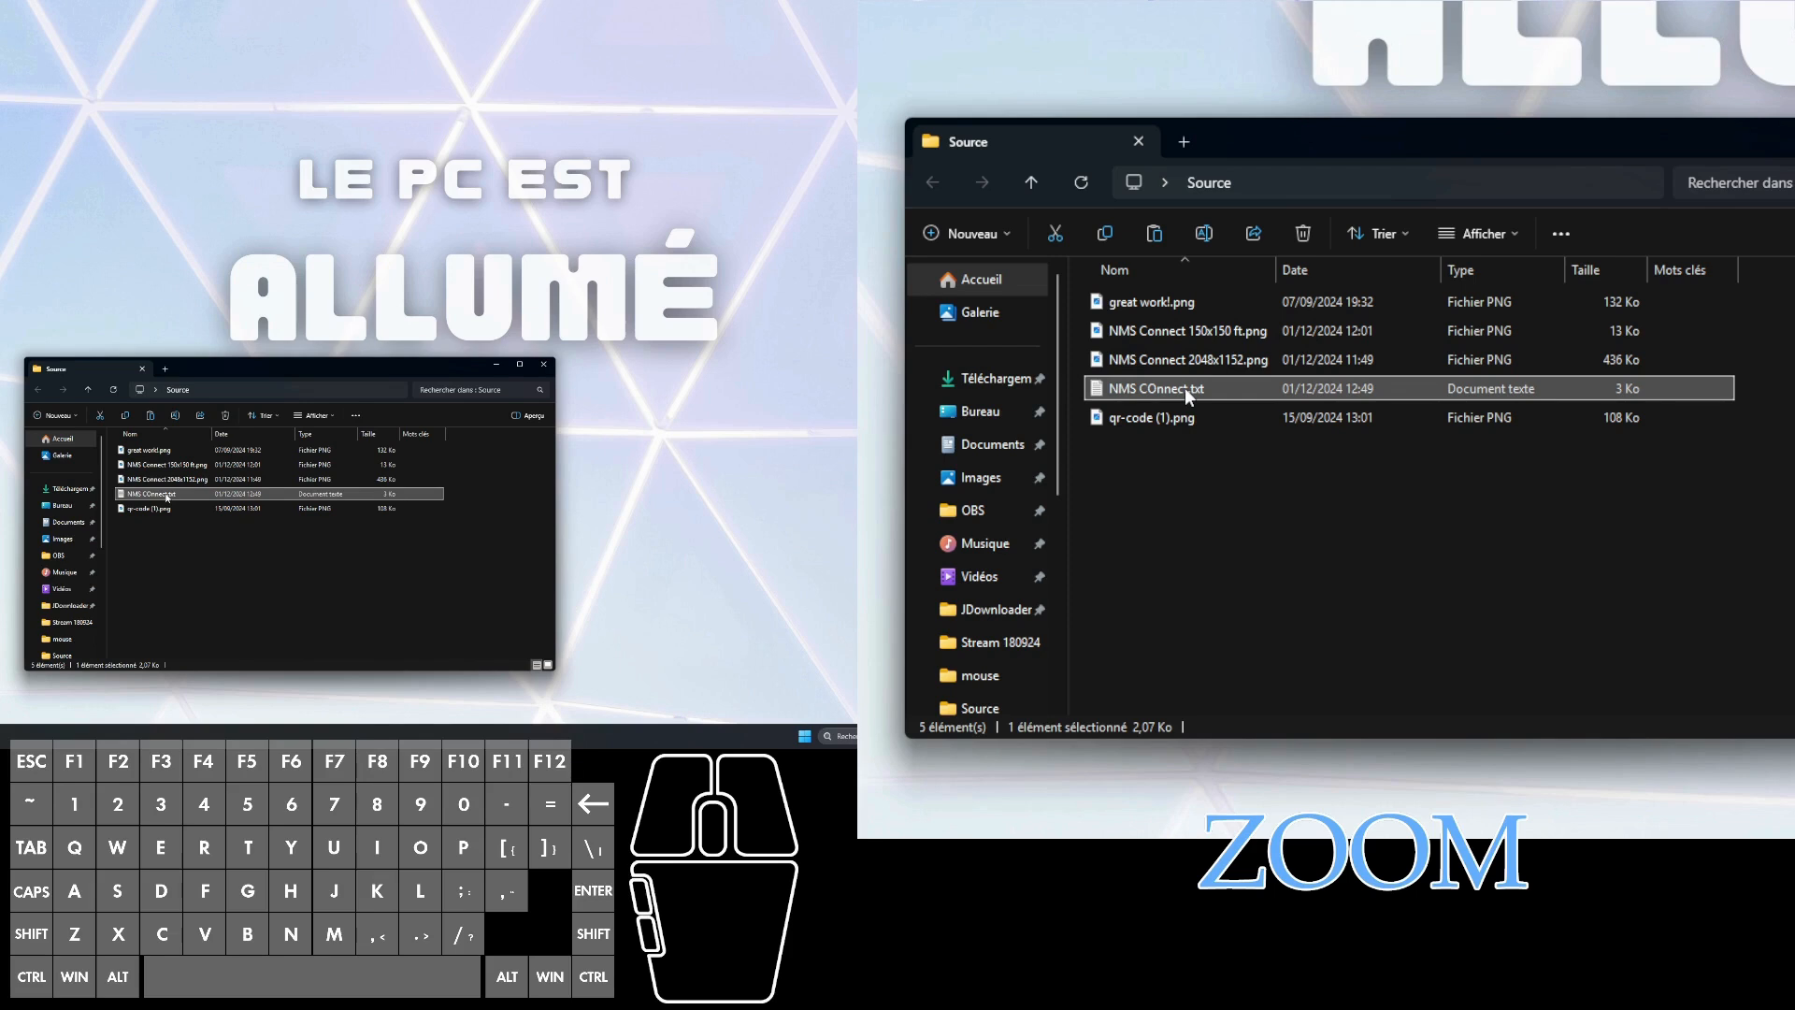
right_click(1186, 387)
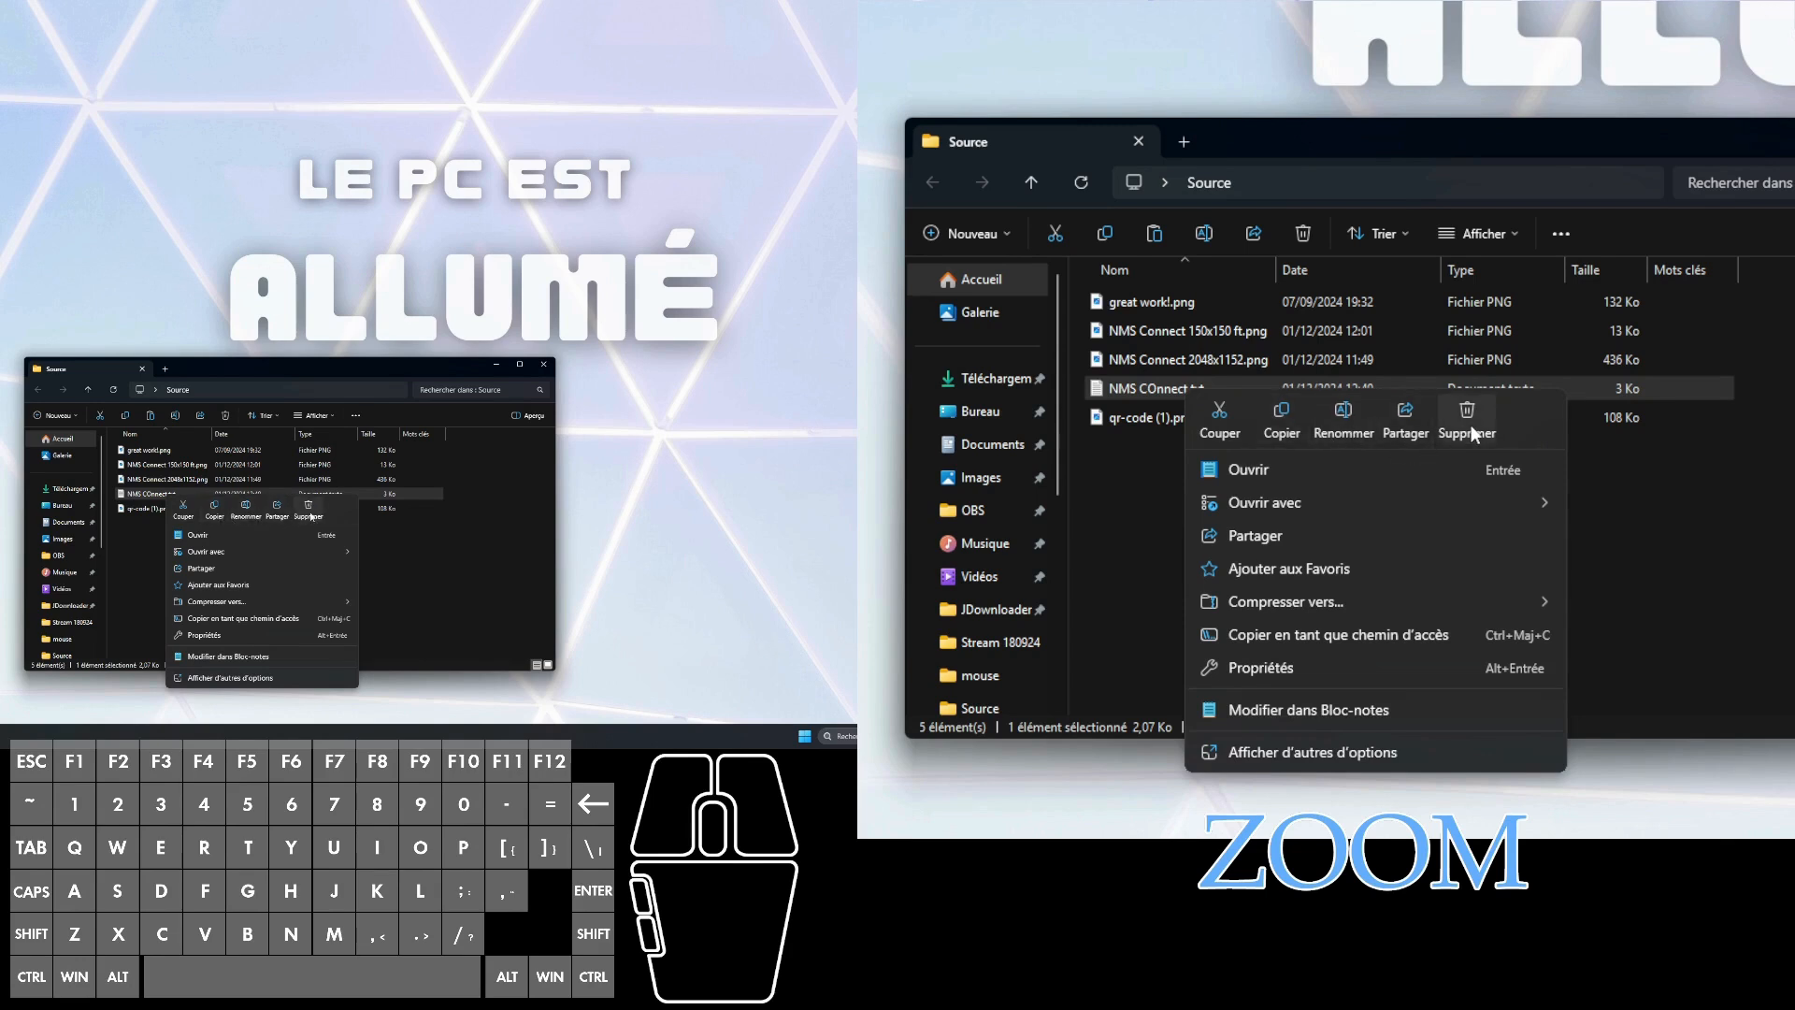
click(1287, 434)
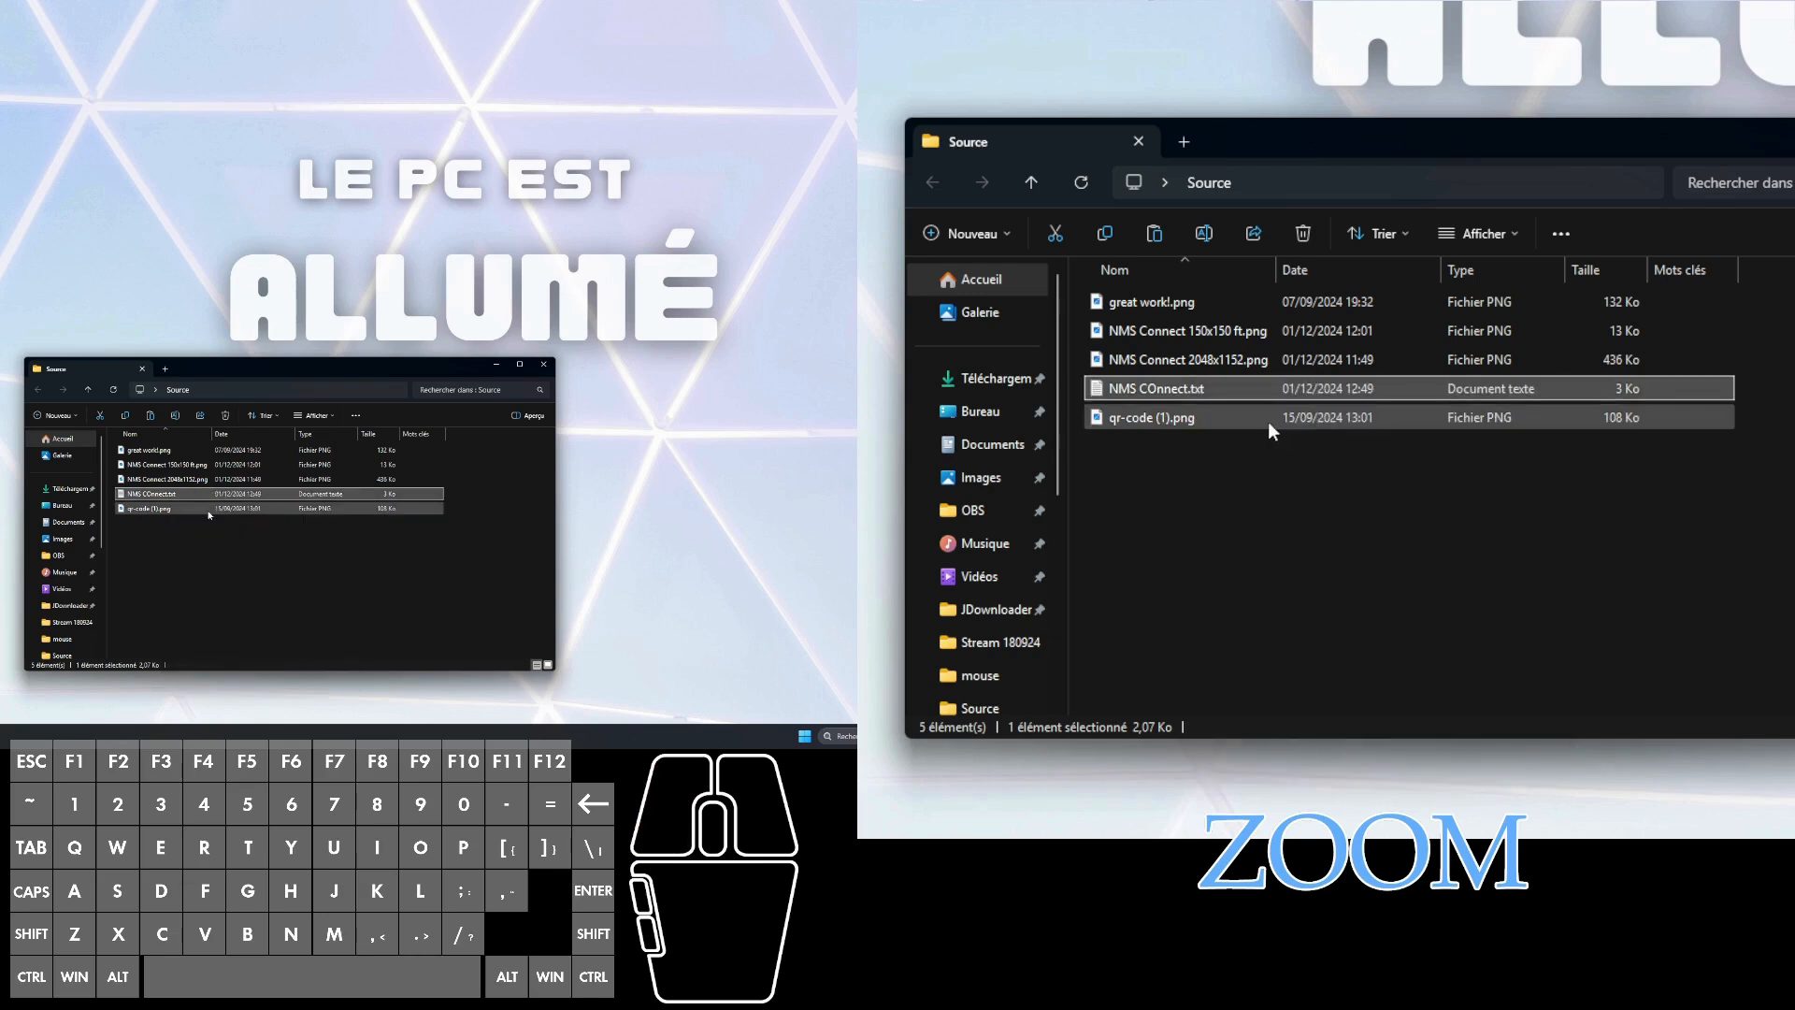
click(1173, 499)
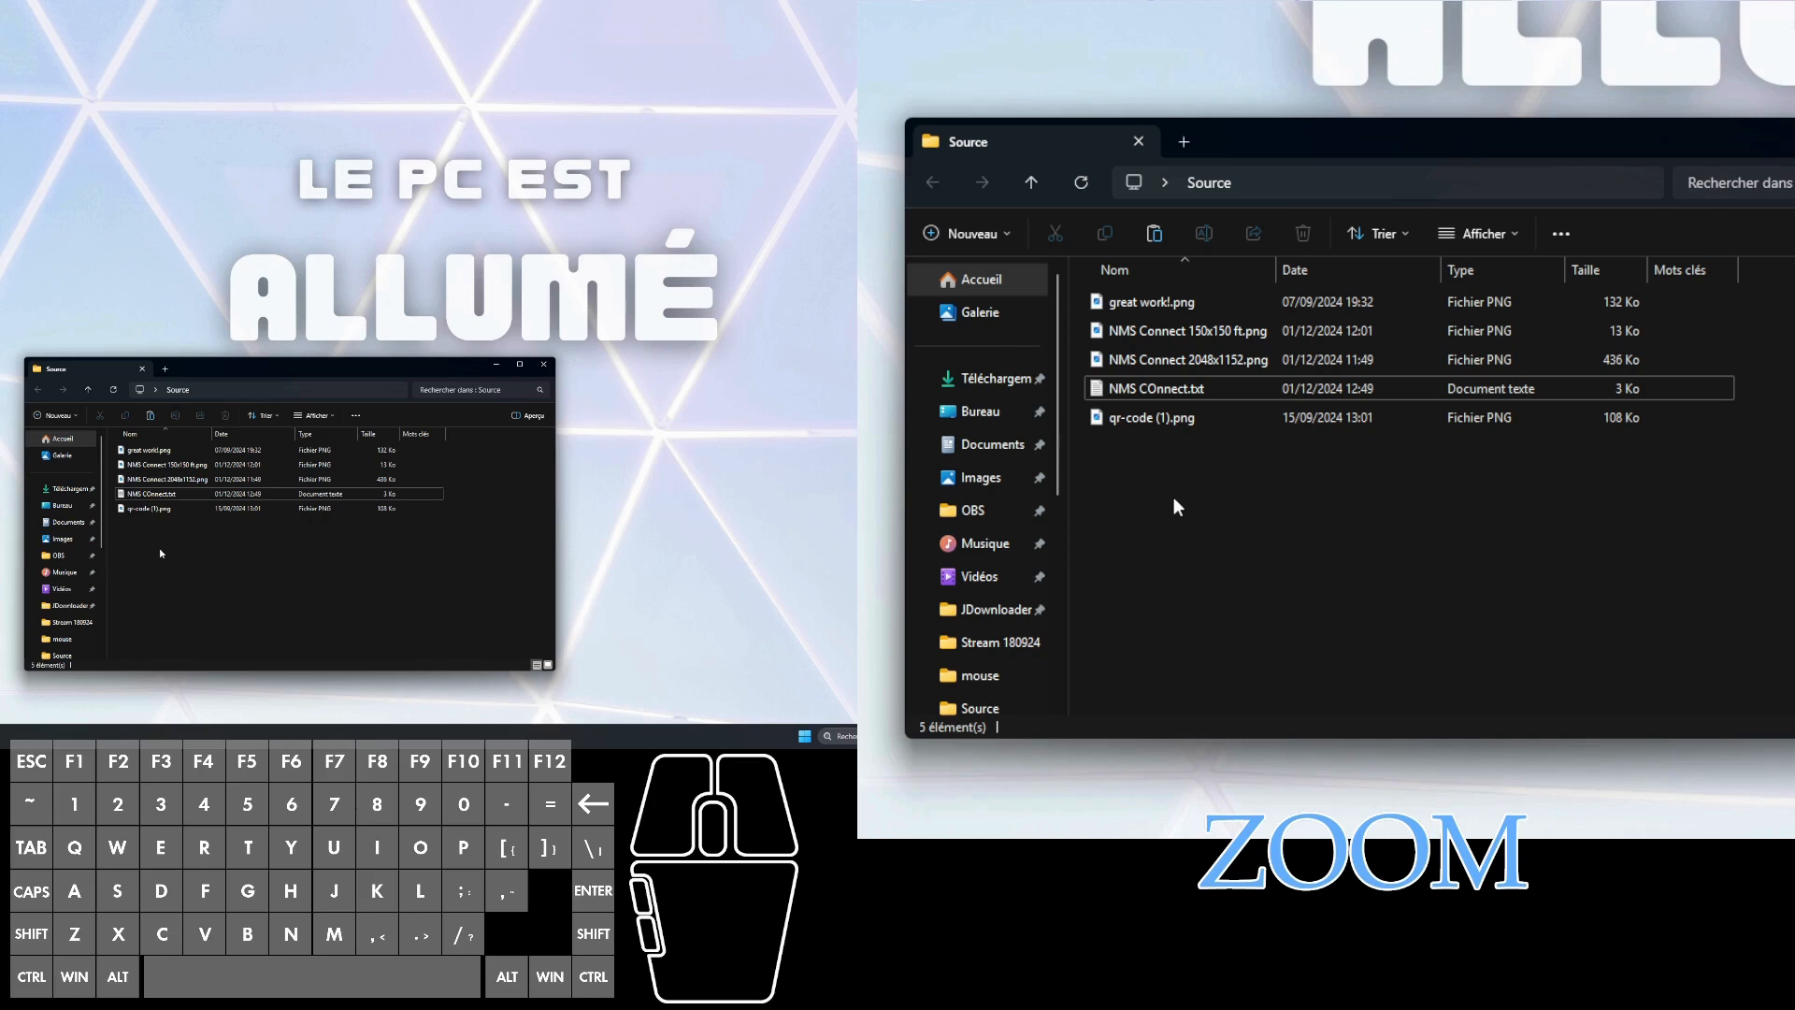
right_click(1174, 498)
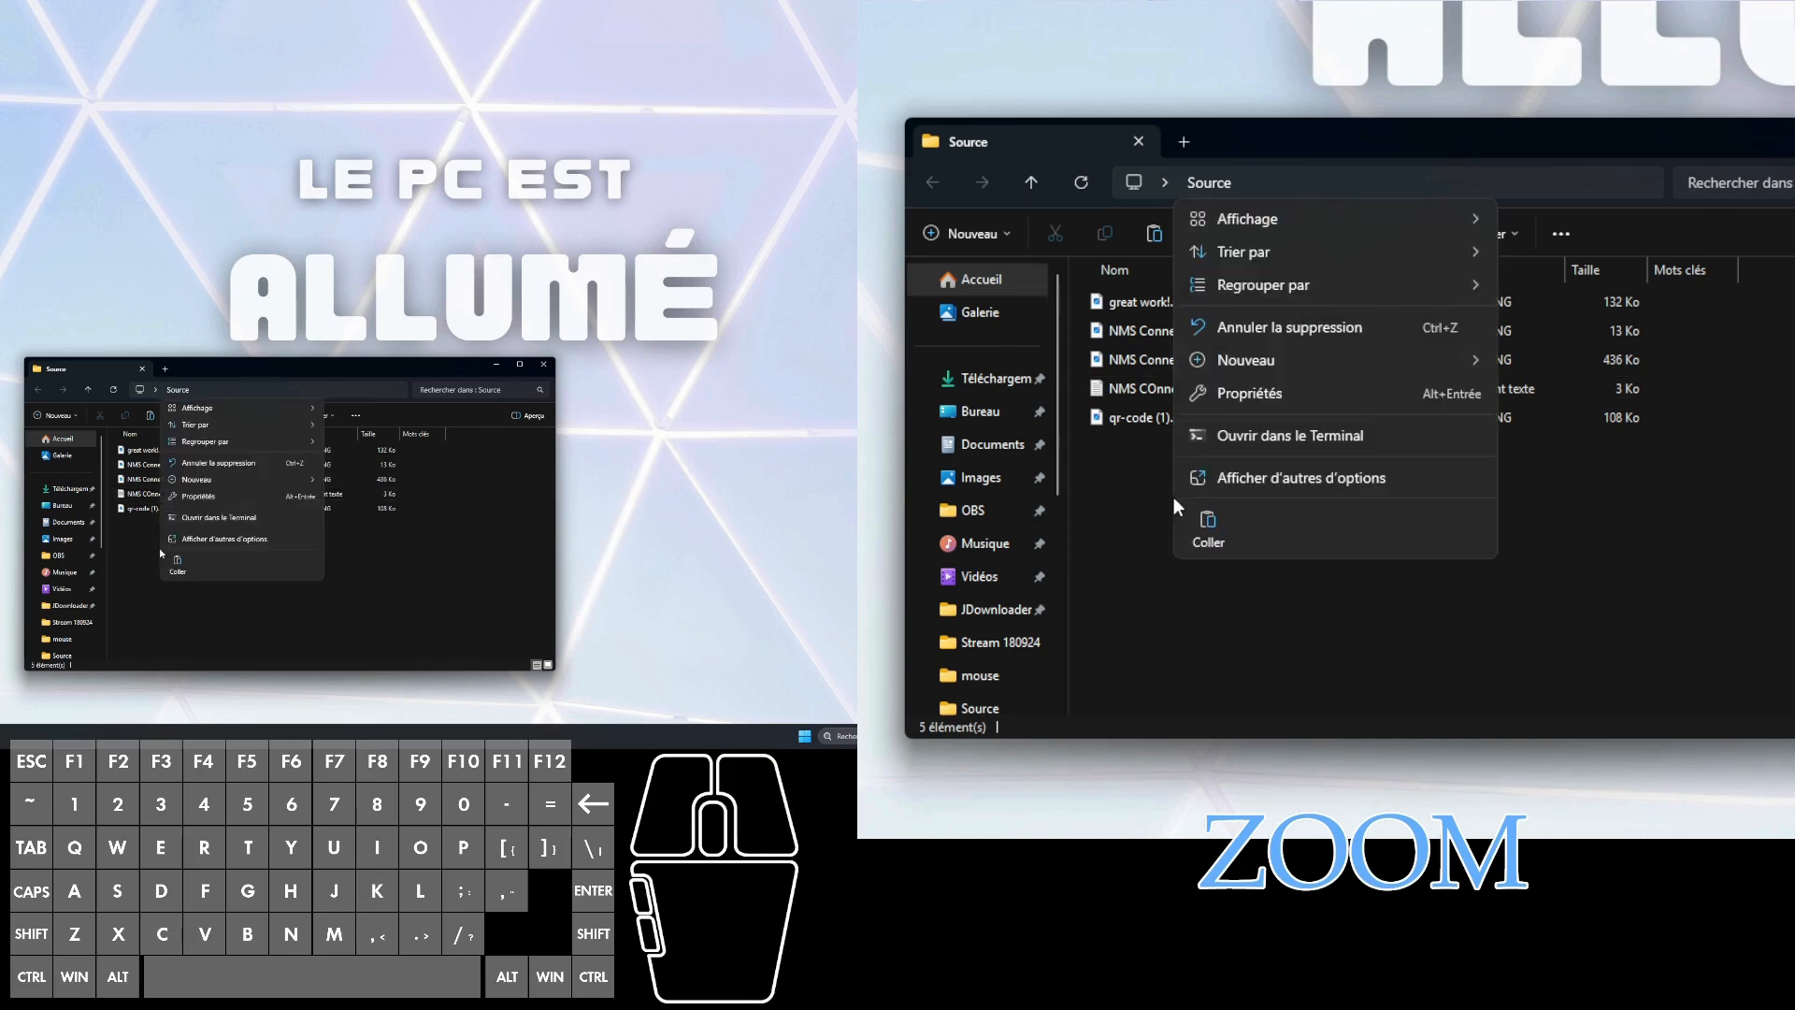
click(1208, 542)
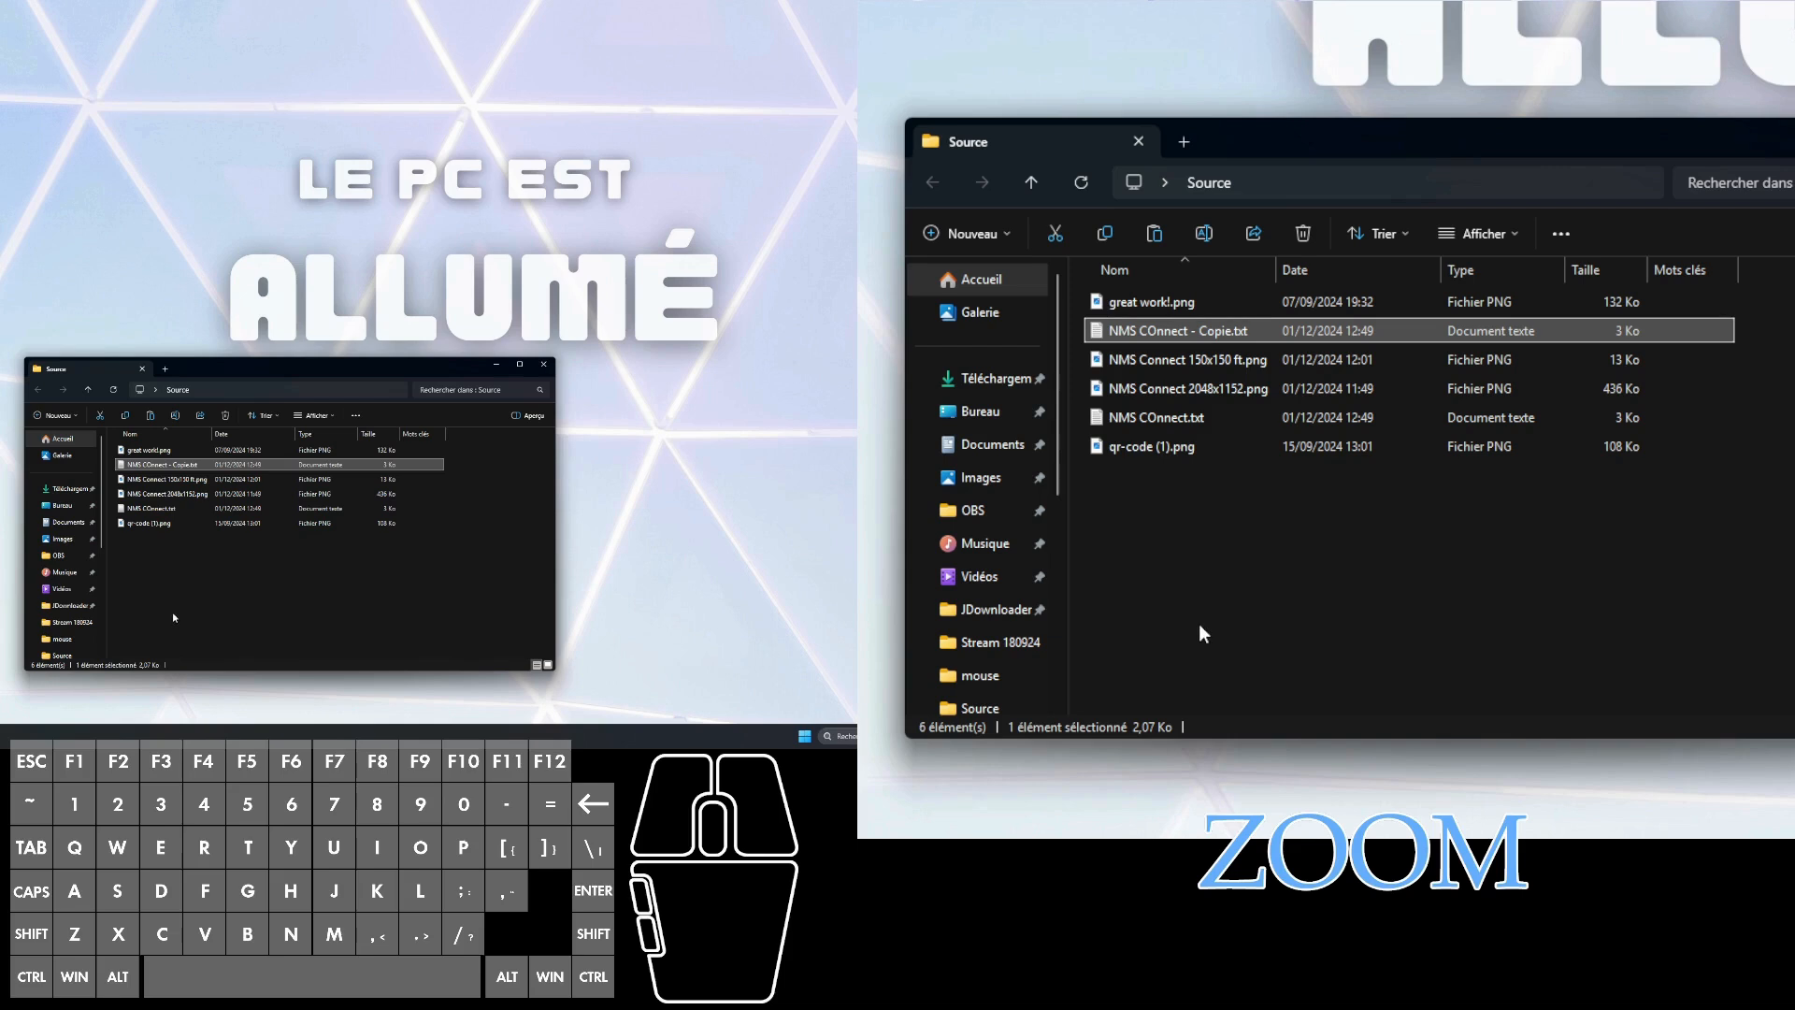
click(1208, 516)
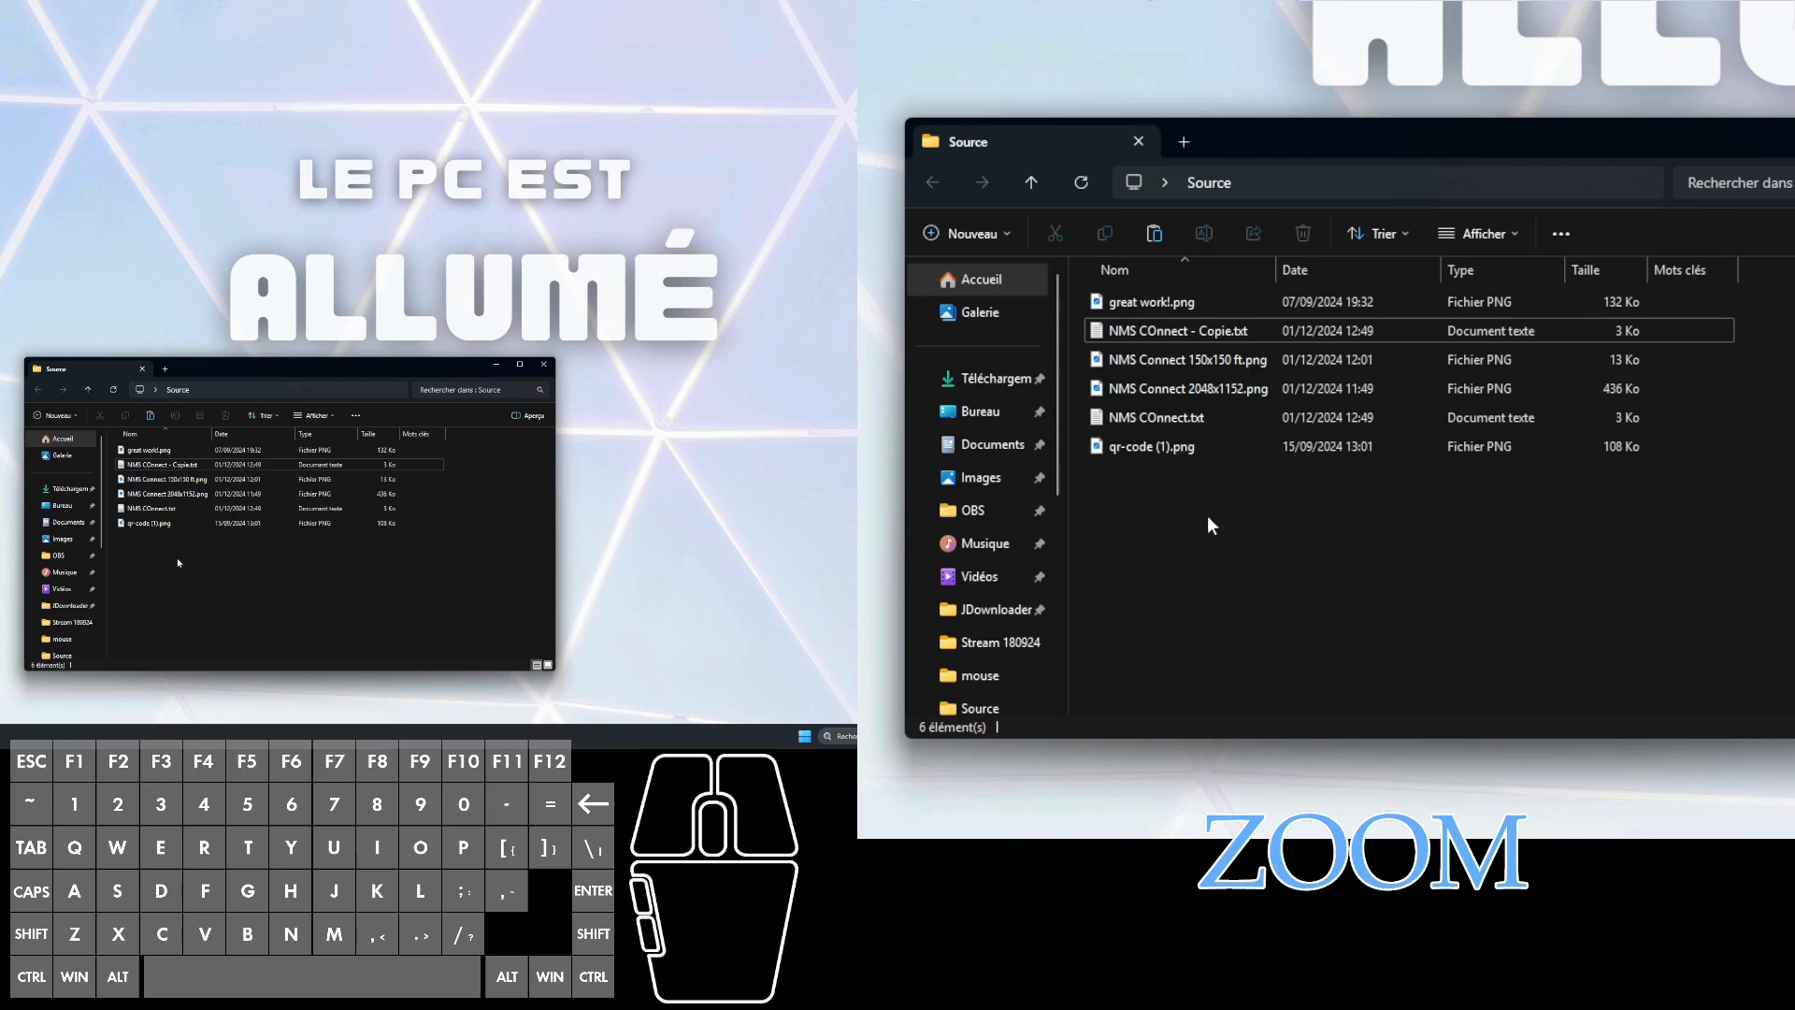
- Open the NMS COnnect text document and copy its entire text, from the welcome line to the closing sentence
key(Return)
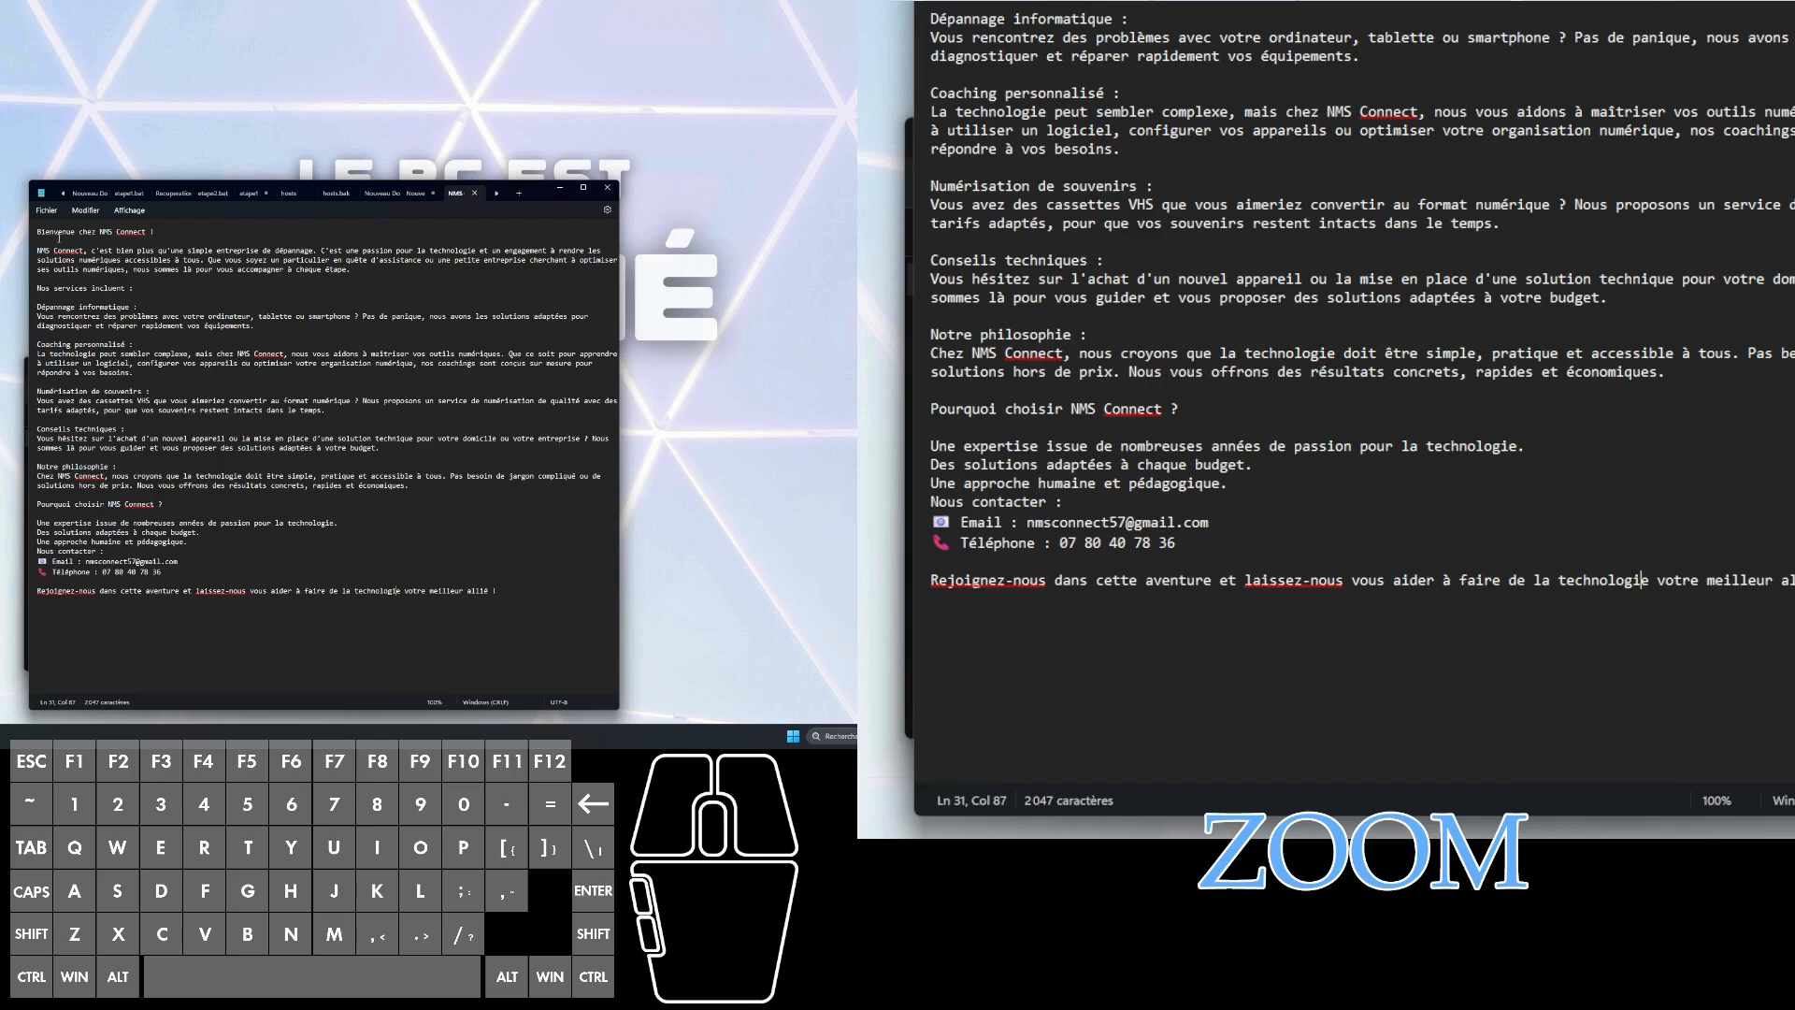
click(38, 232)
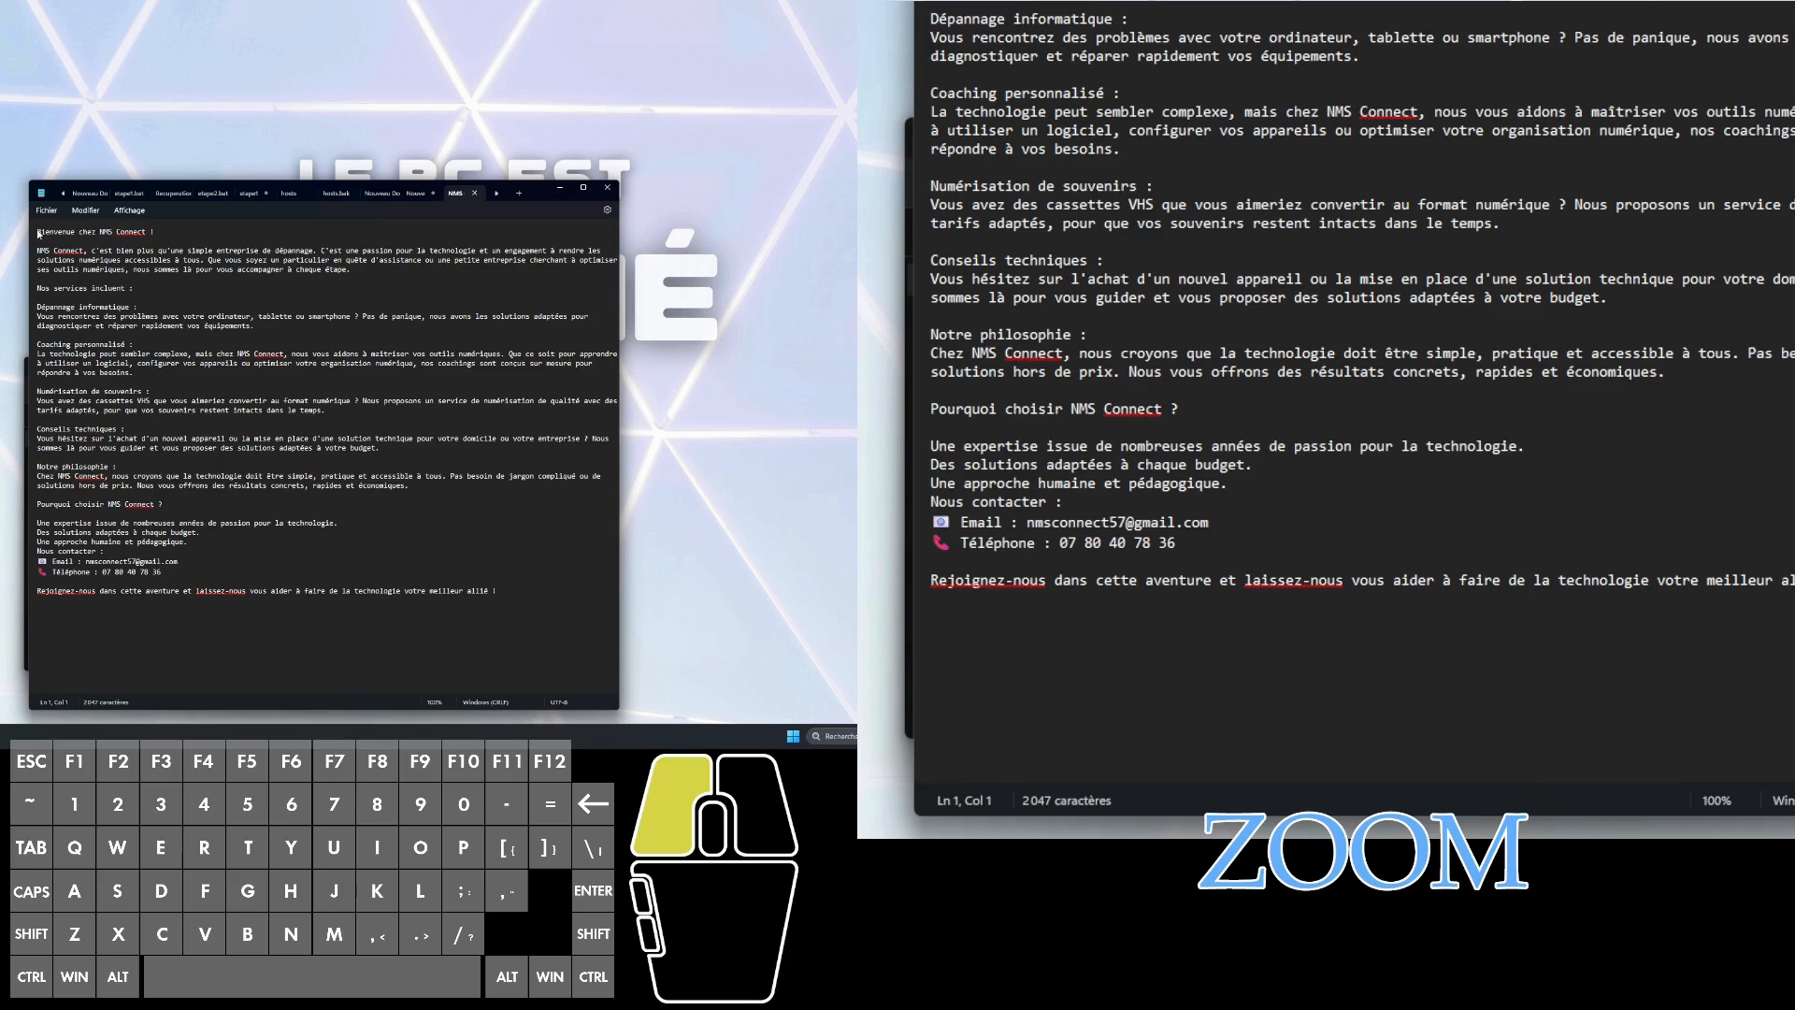
drag(38, 232, 509, 594)
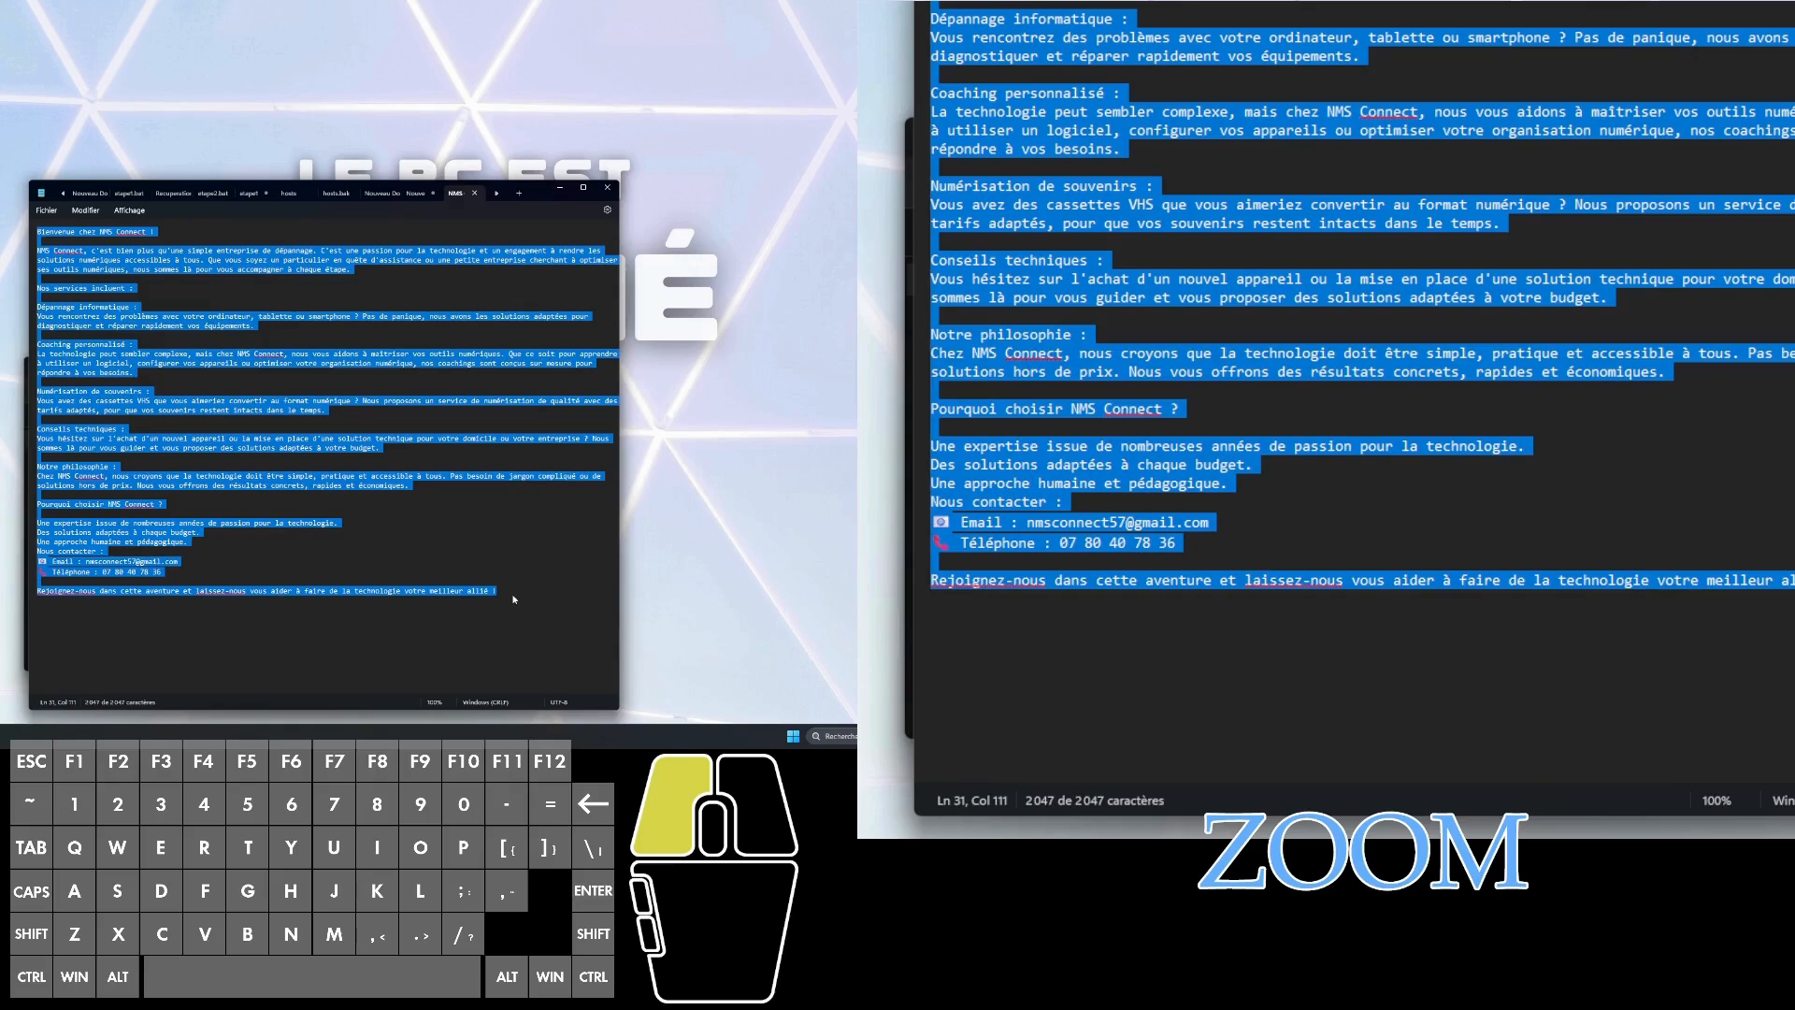
drag(514, 598, 514, 596)
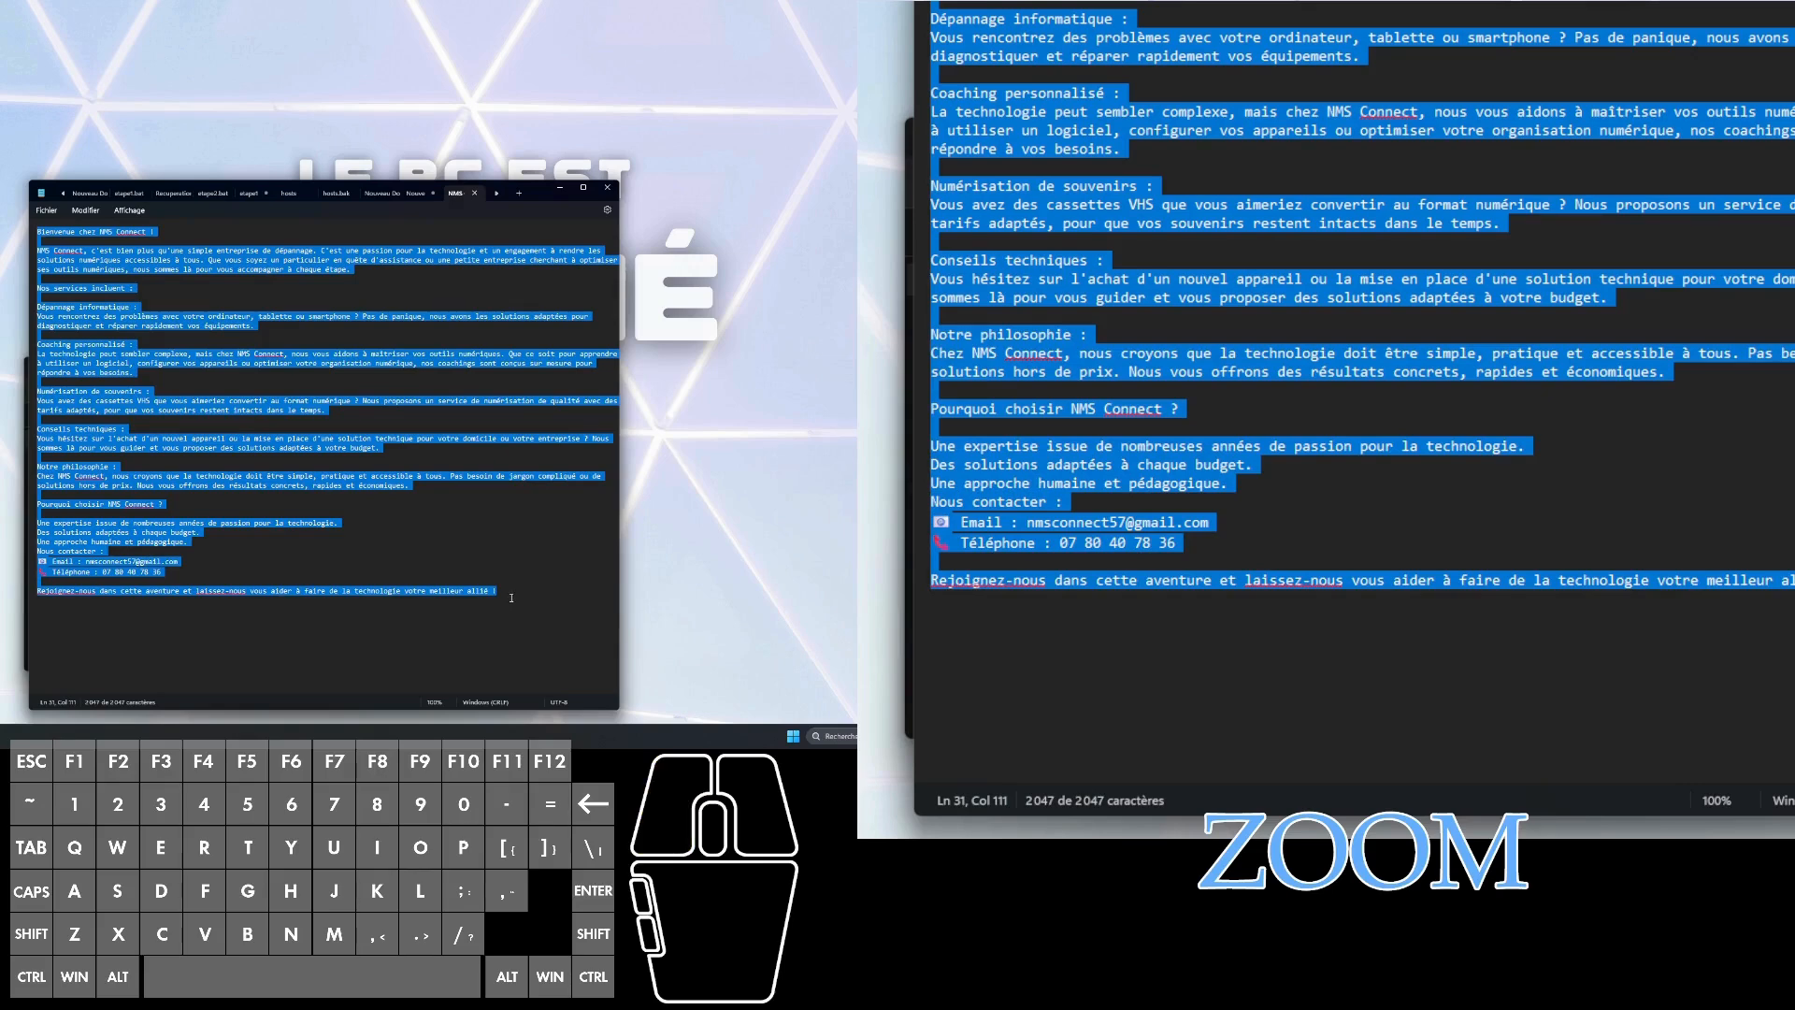
key(ctrl)
key(ctrl+c)
- Switch to the blank Google Docs document, paste the copied text into it and check it down to the end
drag(856, 54, 272, 245)
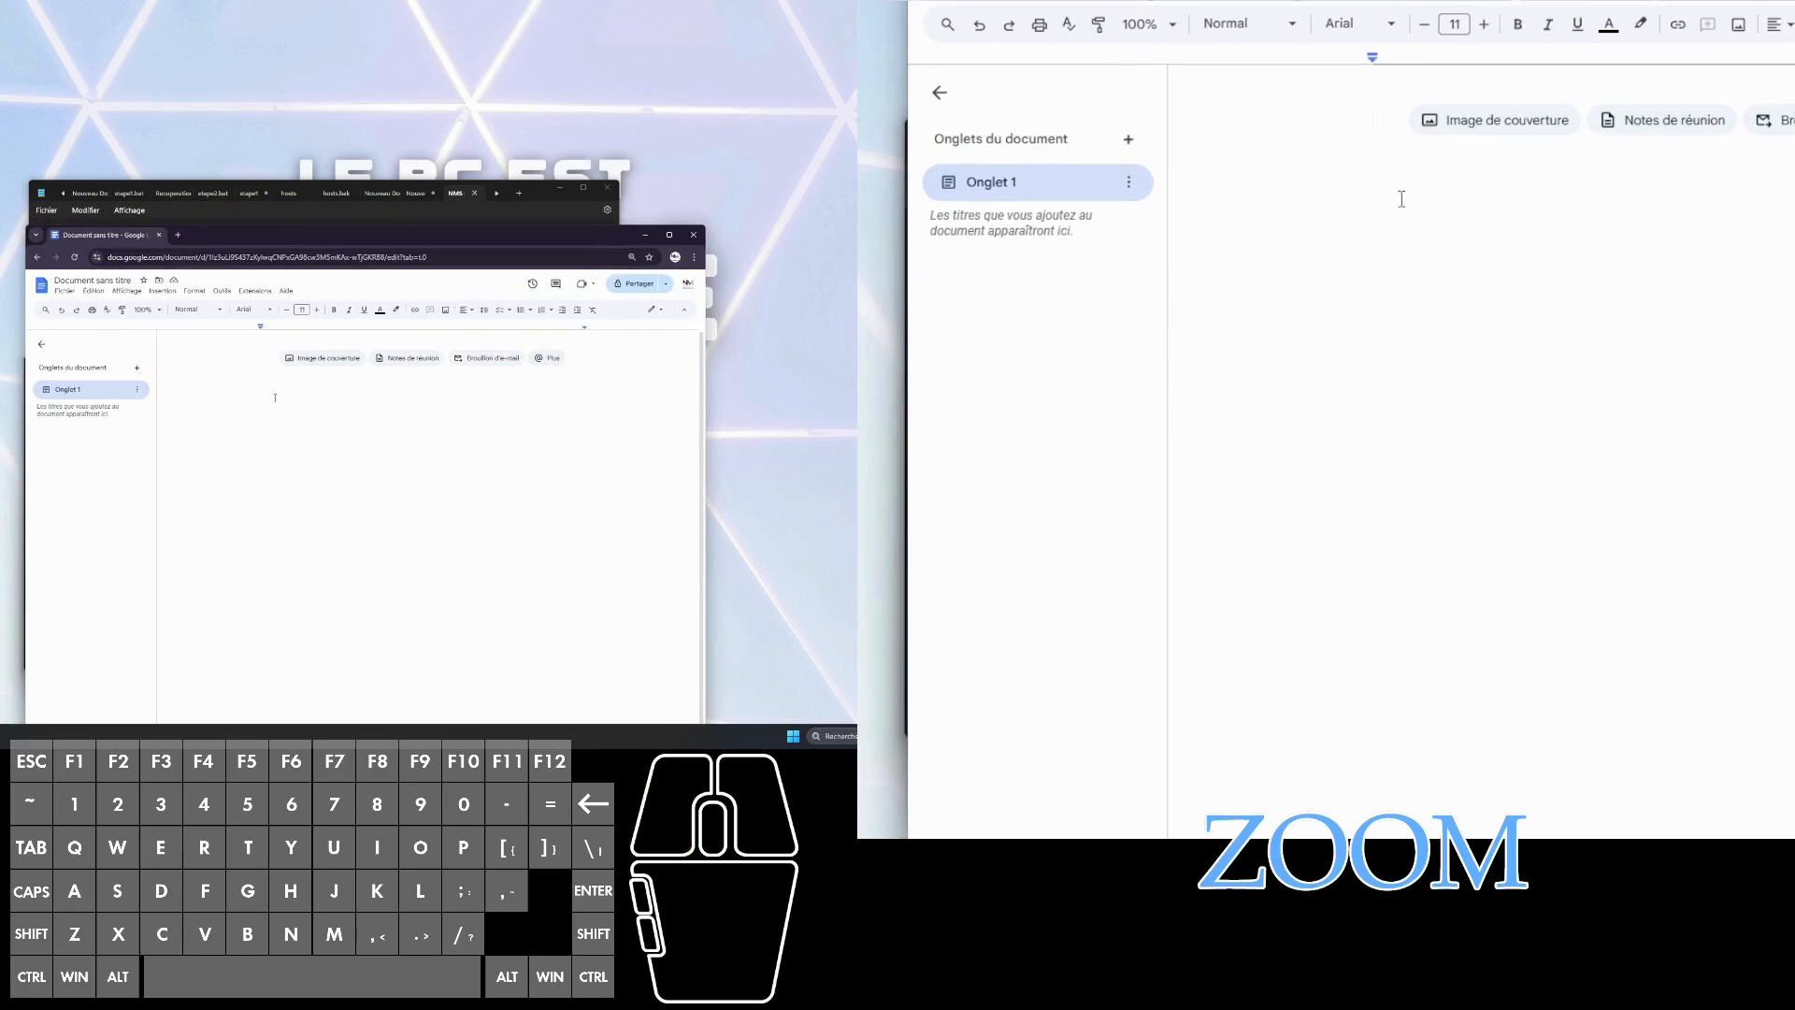
key(ctrl+v)
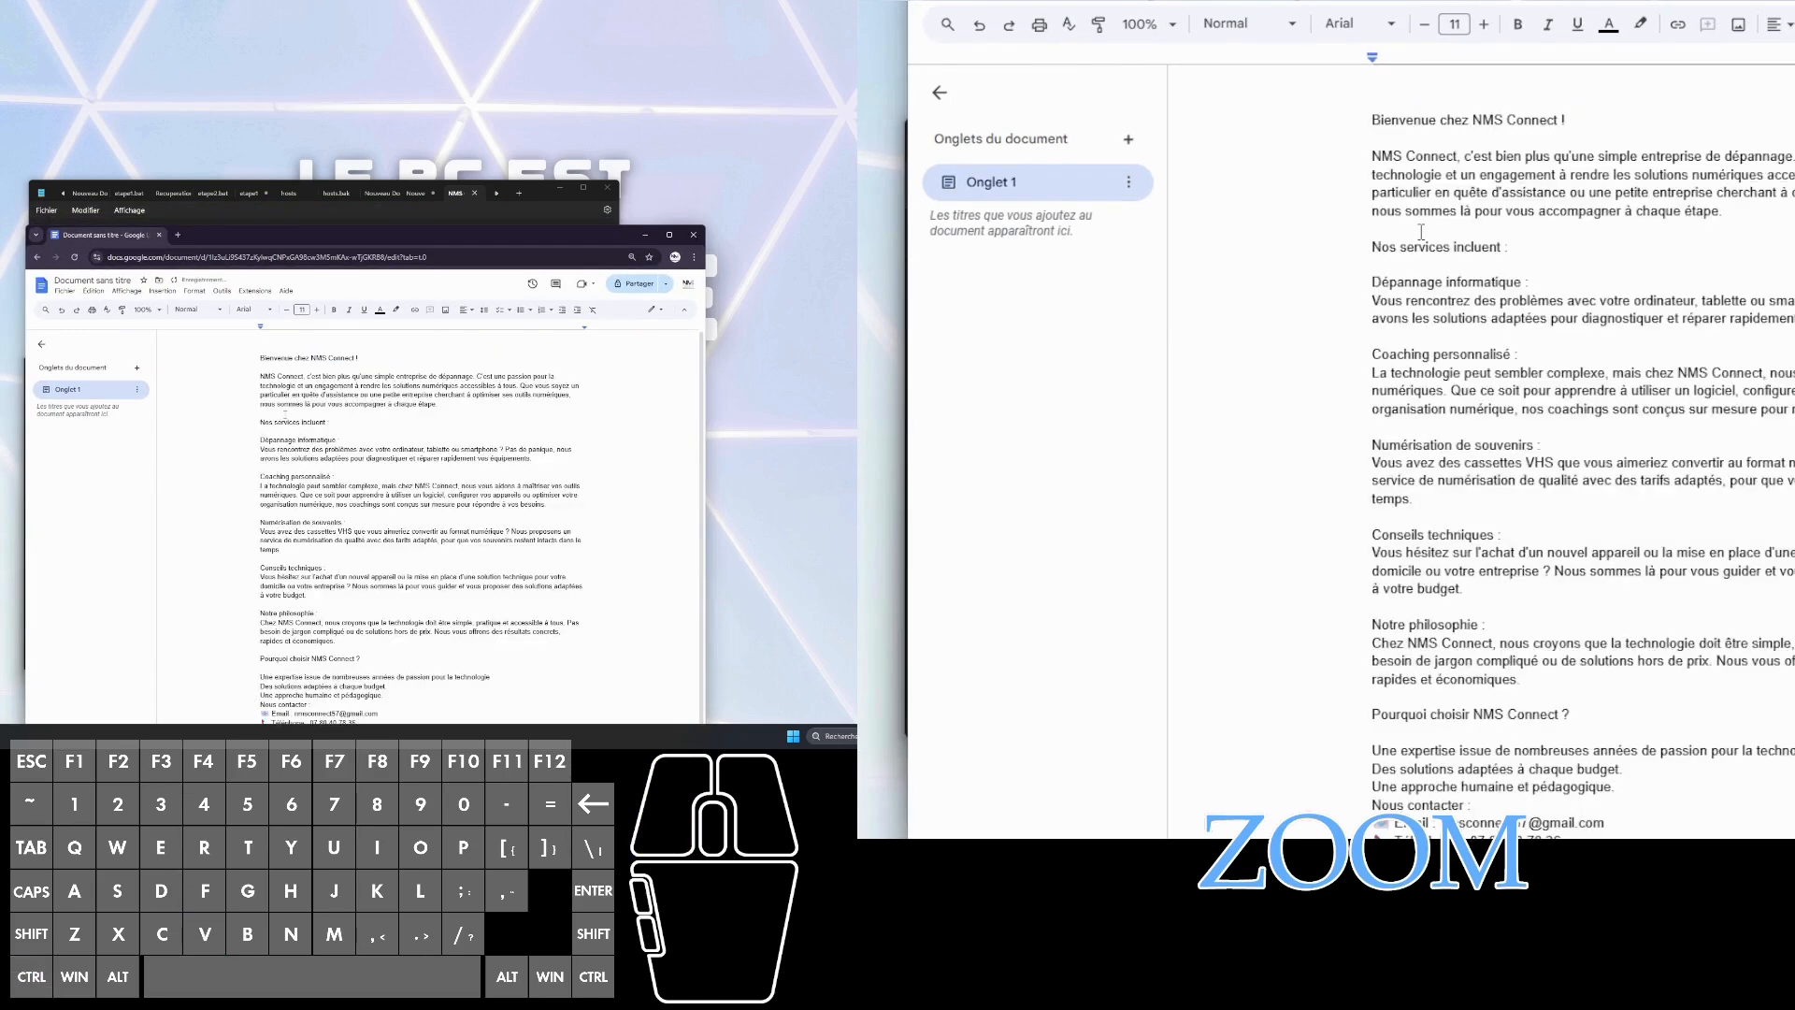
scroll(333, 526, down, 3)
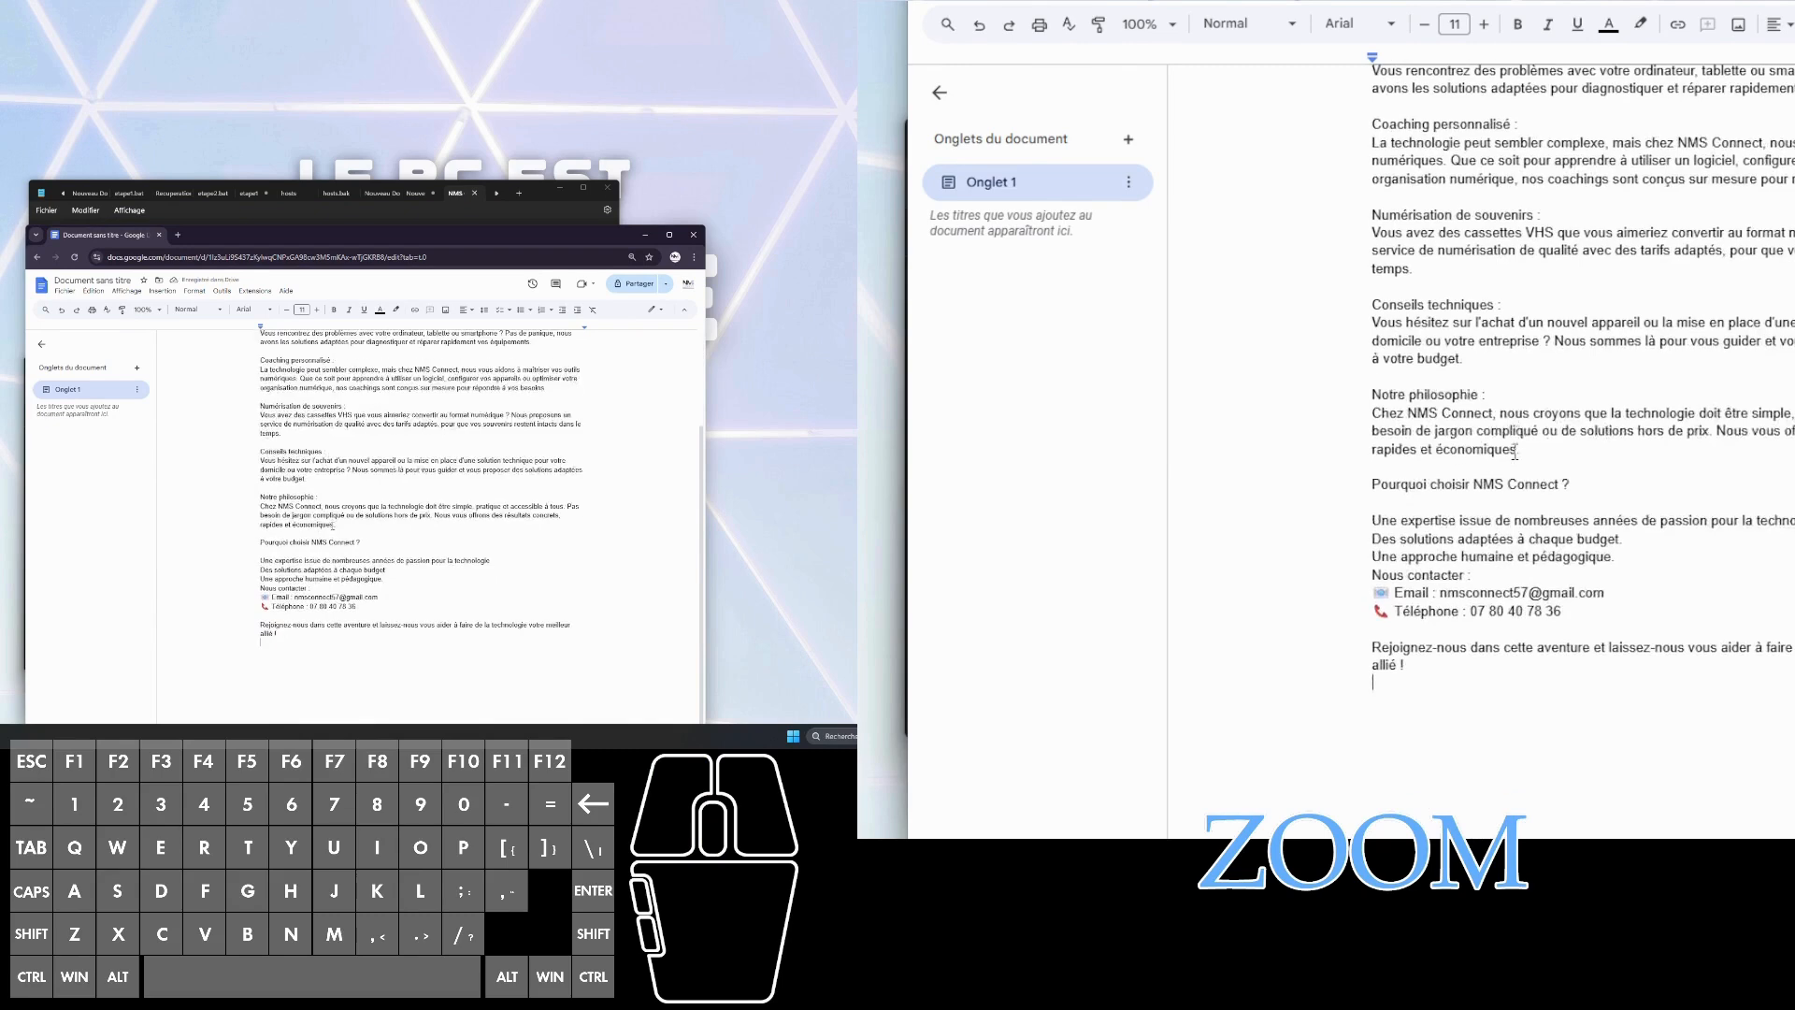
scroll(334, 526, up, 5)
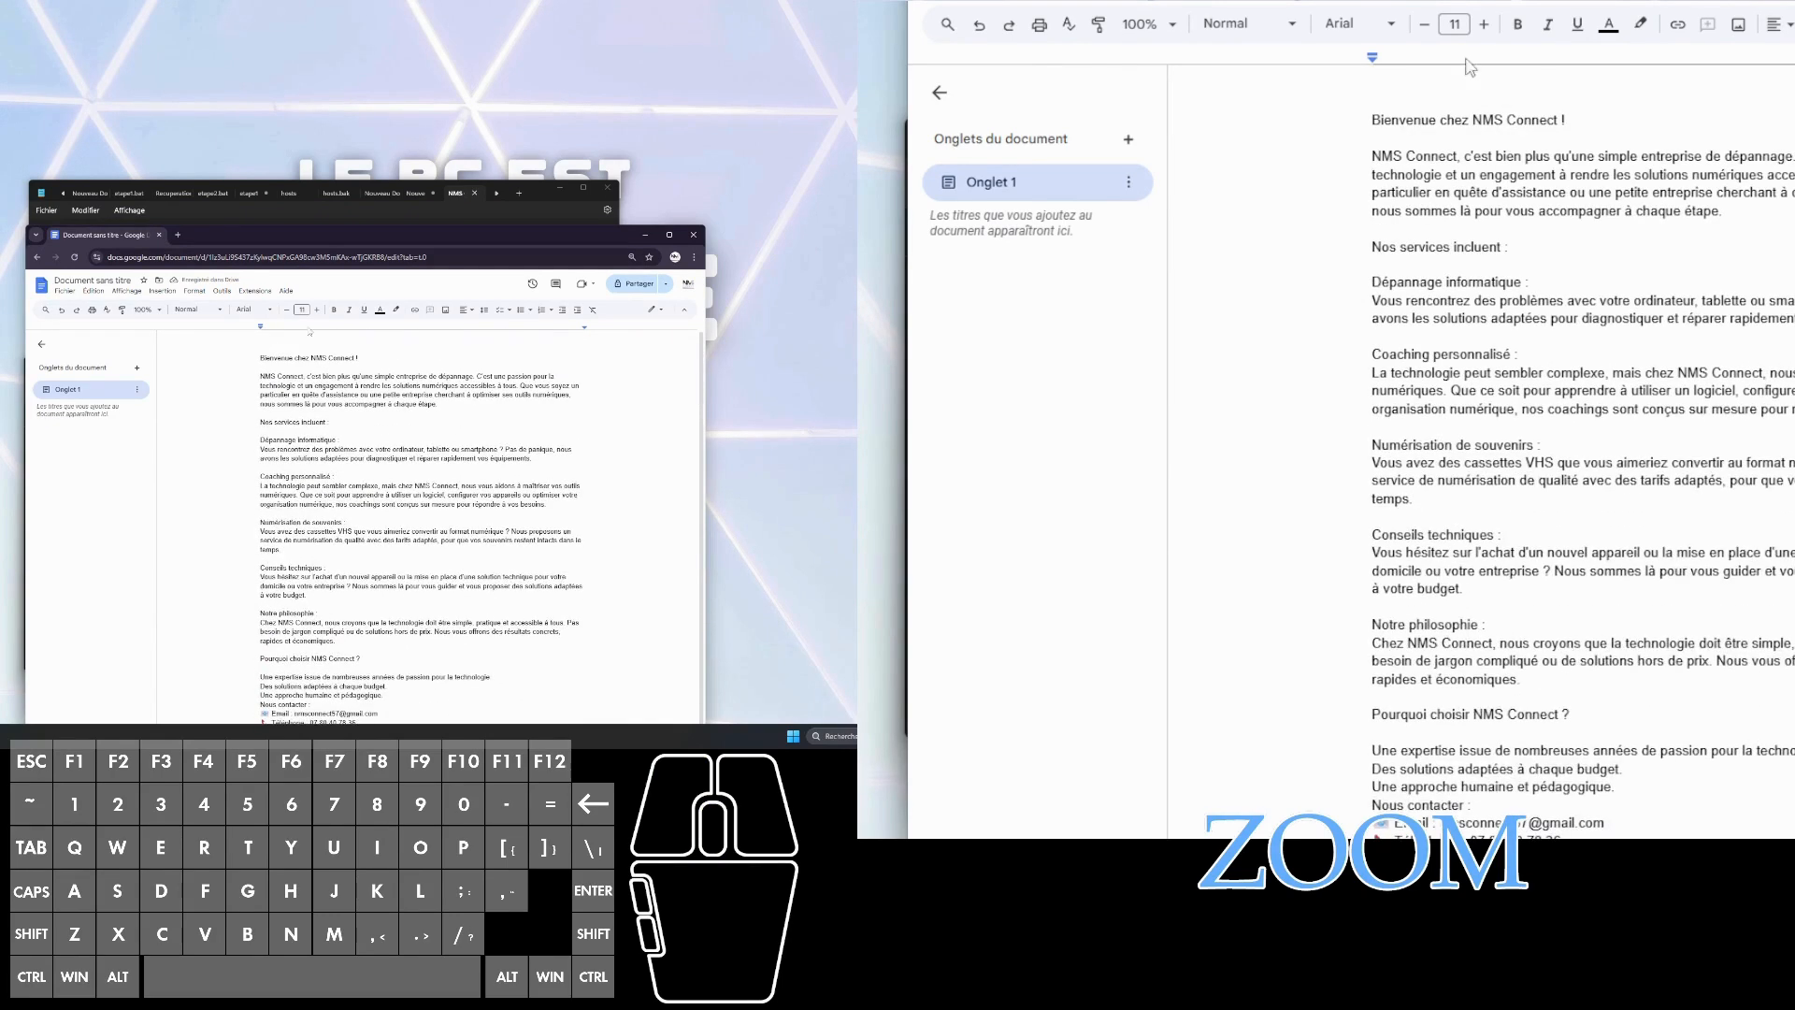
- Cut the whole pasted text out of the Google Docs document and move its window away from the text file
drag(276, 233, 292, 104)
drag(276, 621, 238, 218)
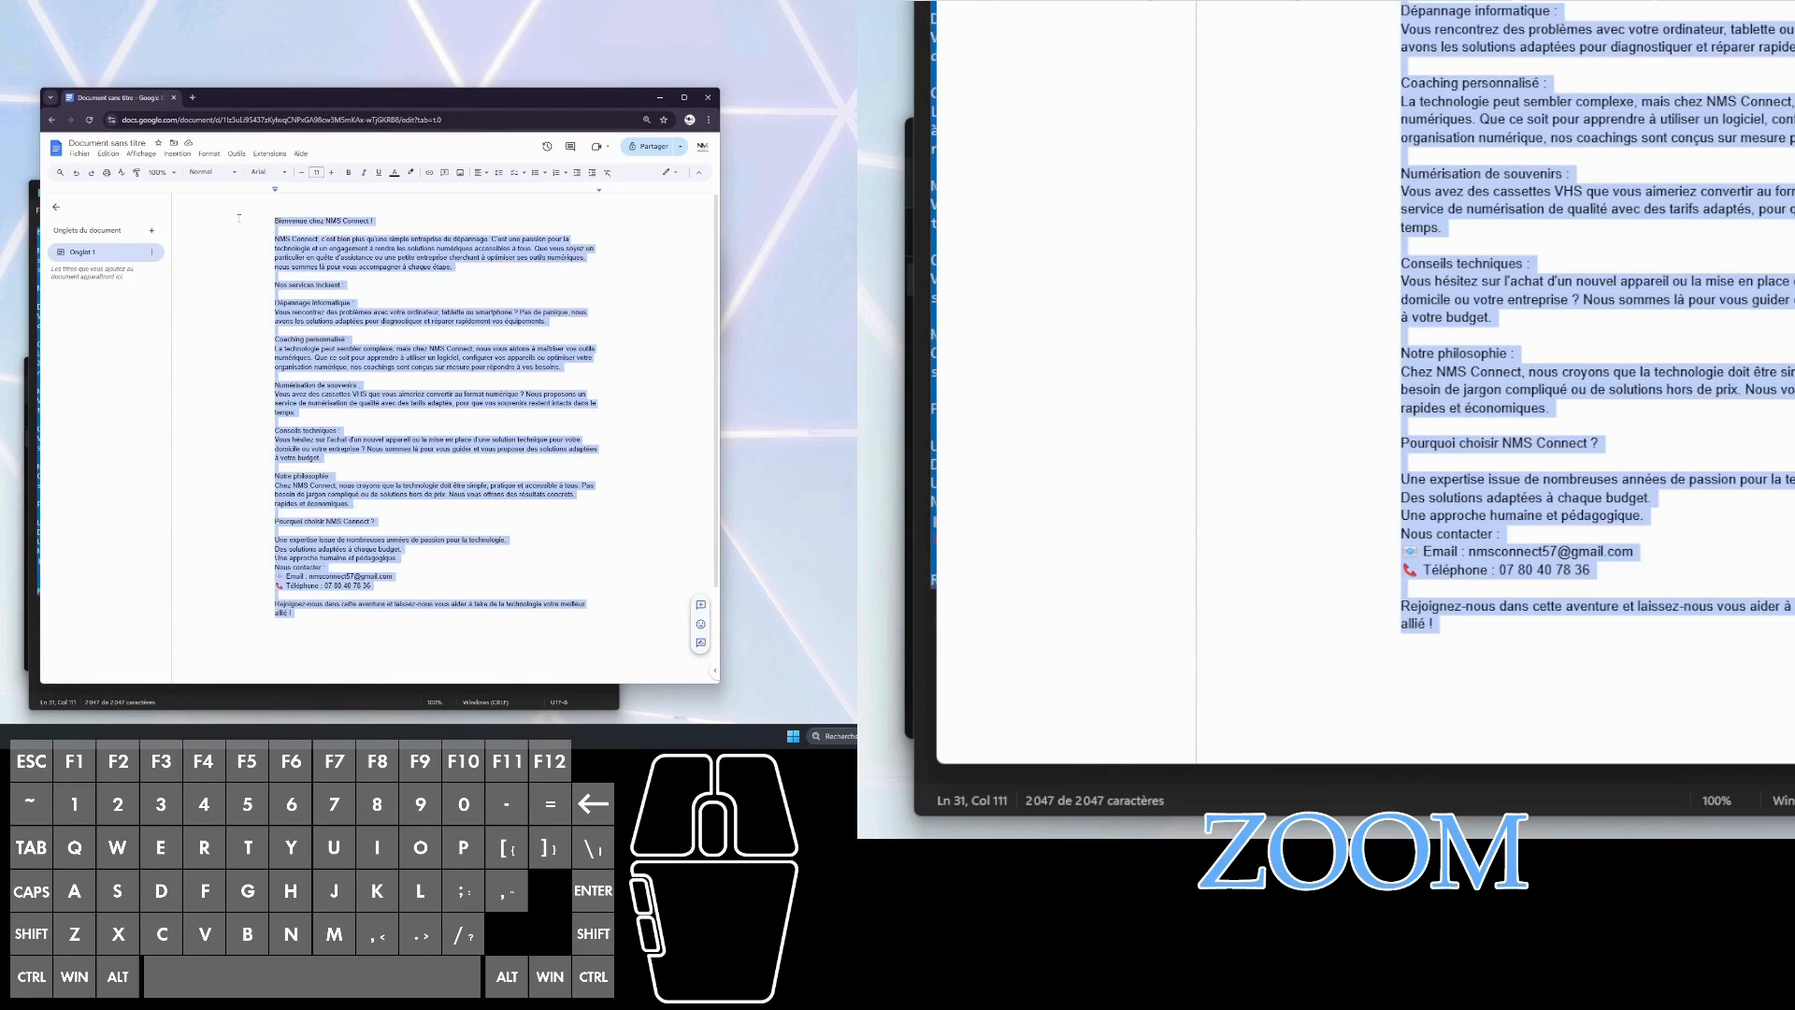
key(ctrl+x)
drag(280, 97, 1107, 67)
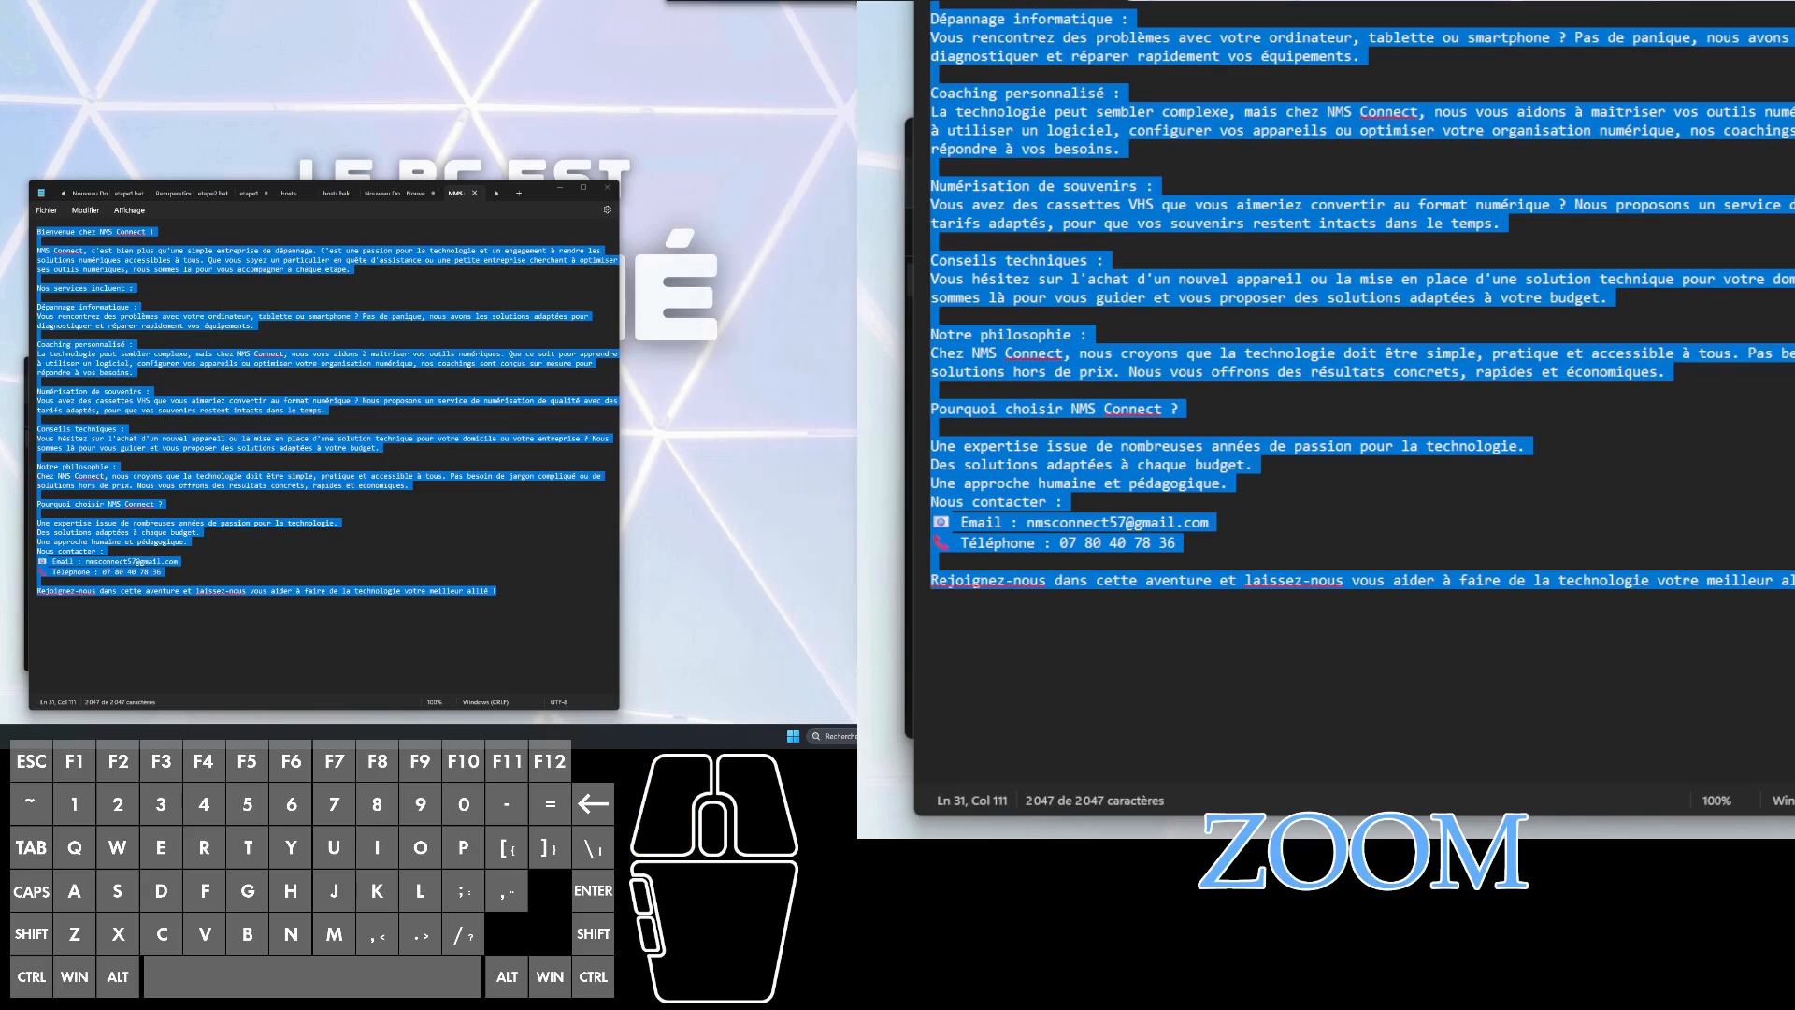
- Reselect the entire text of the NMS COnnect text file in Notepad and copy it
click(179, 591)
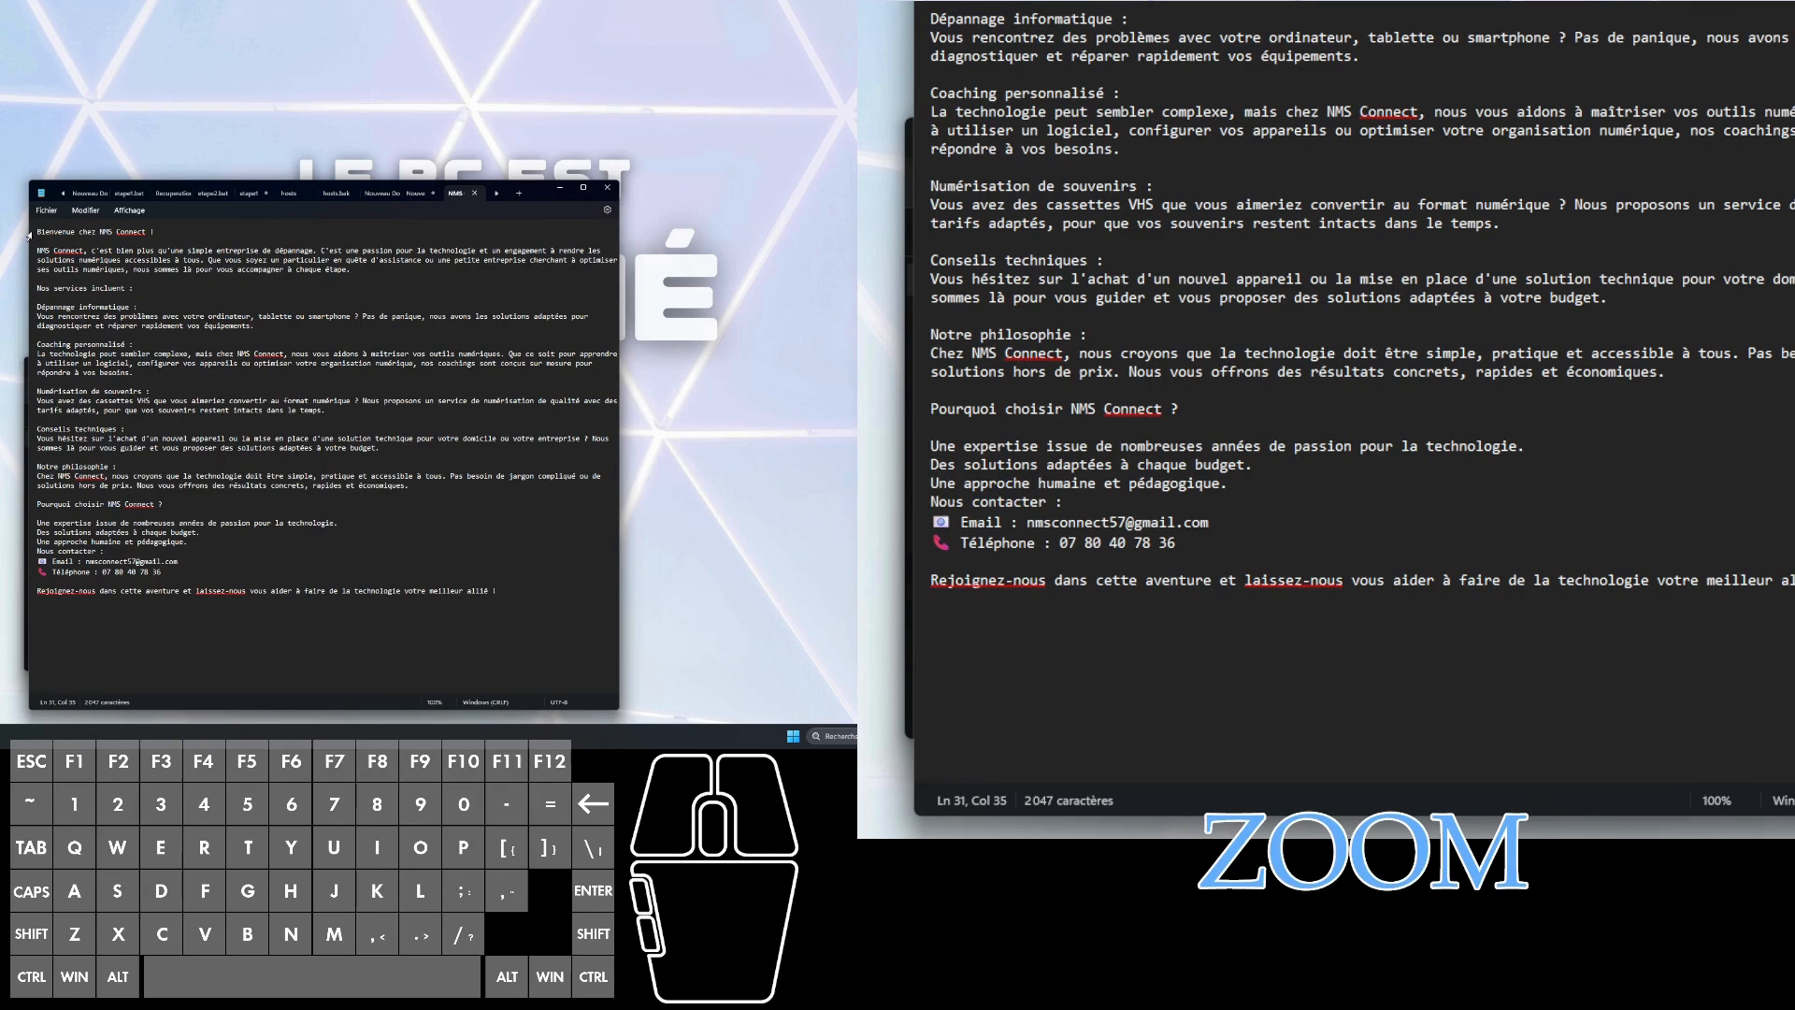
drag(29, 235, 36, 601)
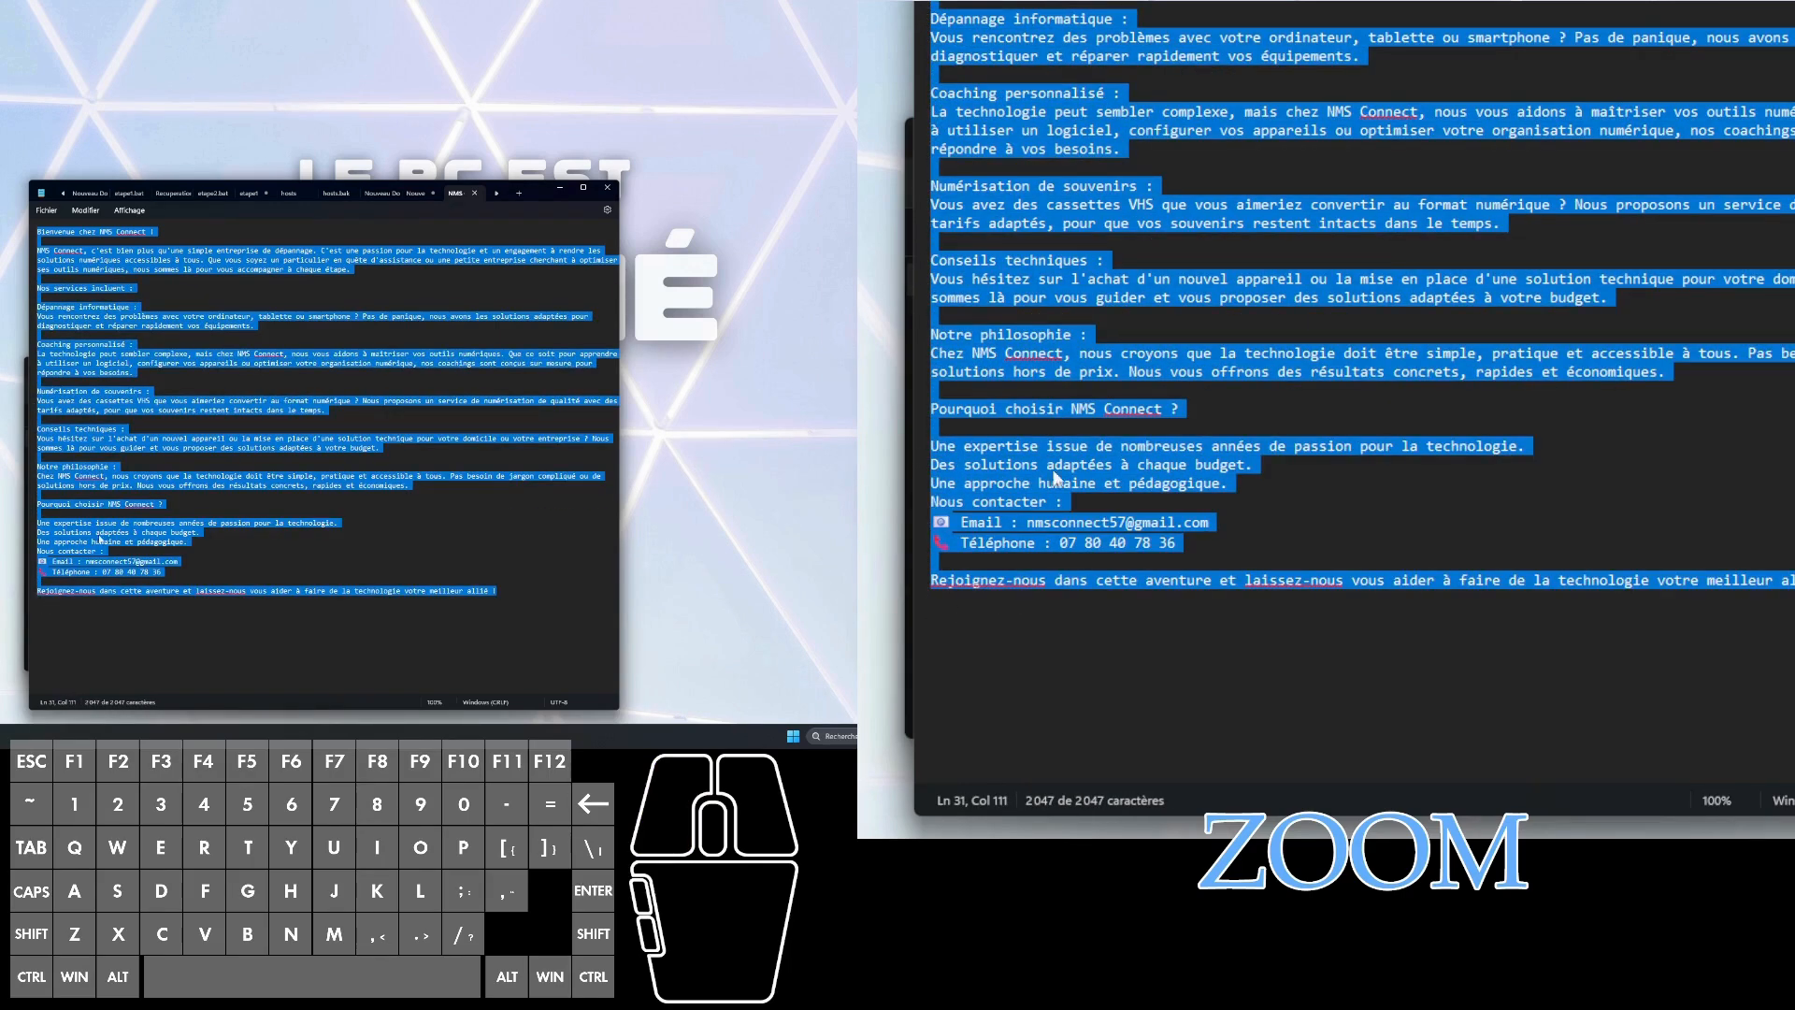
right_click(109, 398)
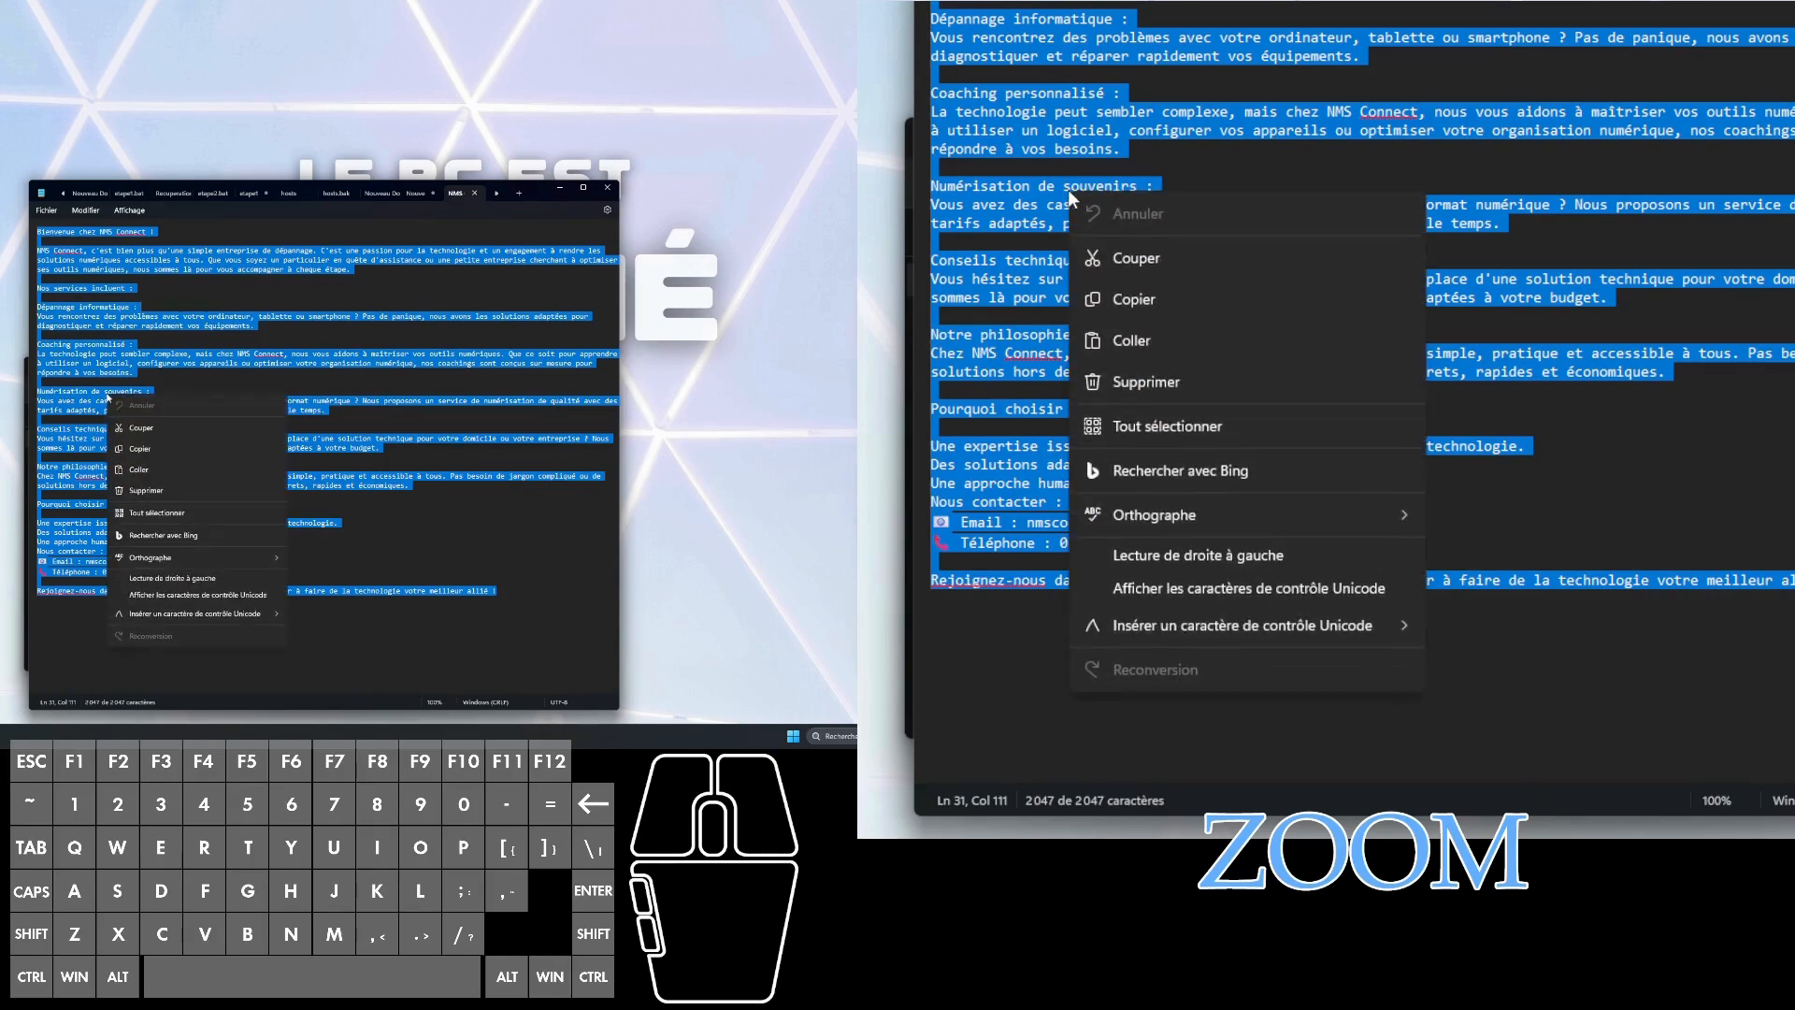
click(147, 454)
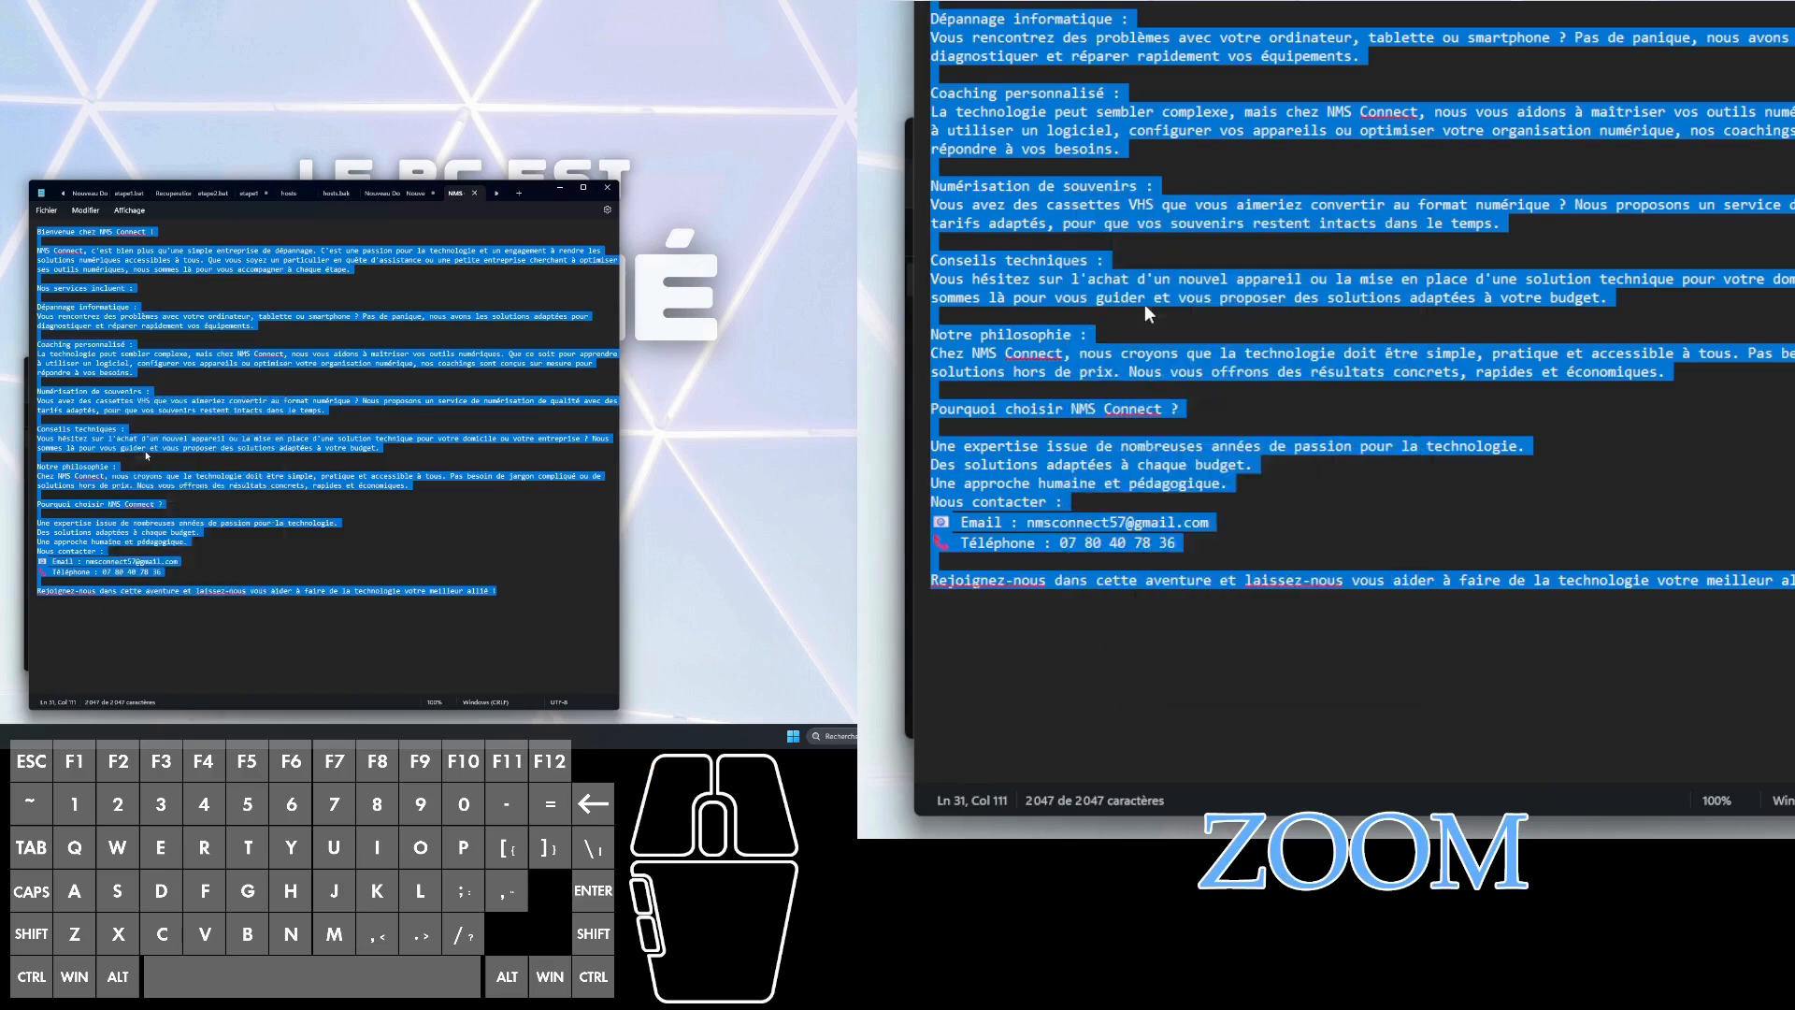
- Bring the blank Google Docs document forward, paste the copied text into it and move its window back off the text file
drag(855, 93, 244, 253)
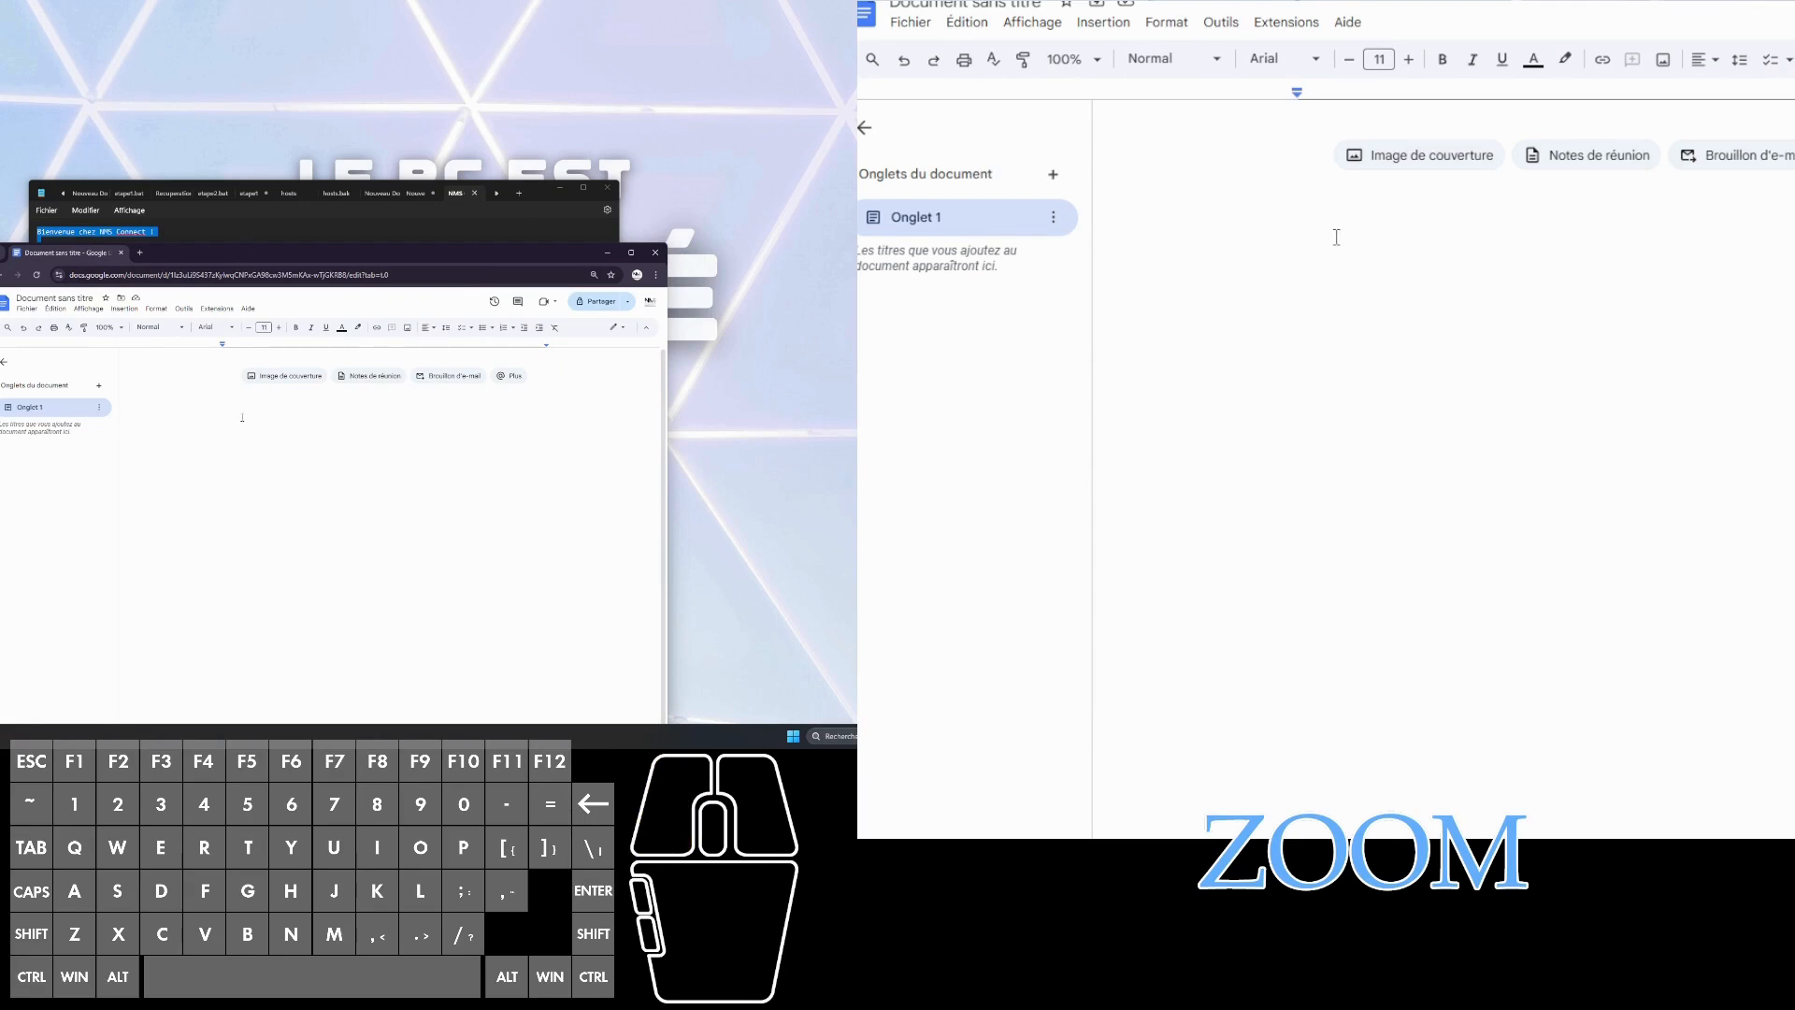
right_click(242, 417)
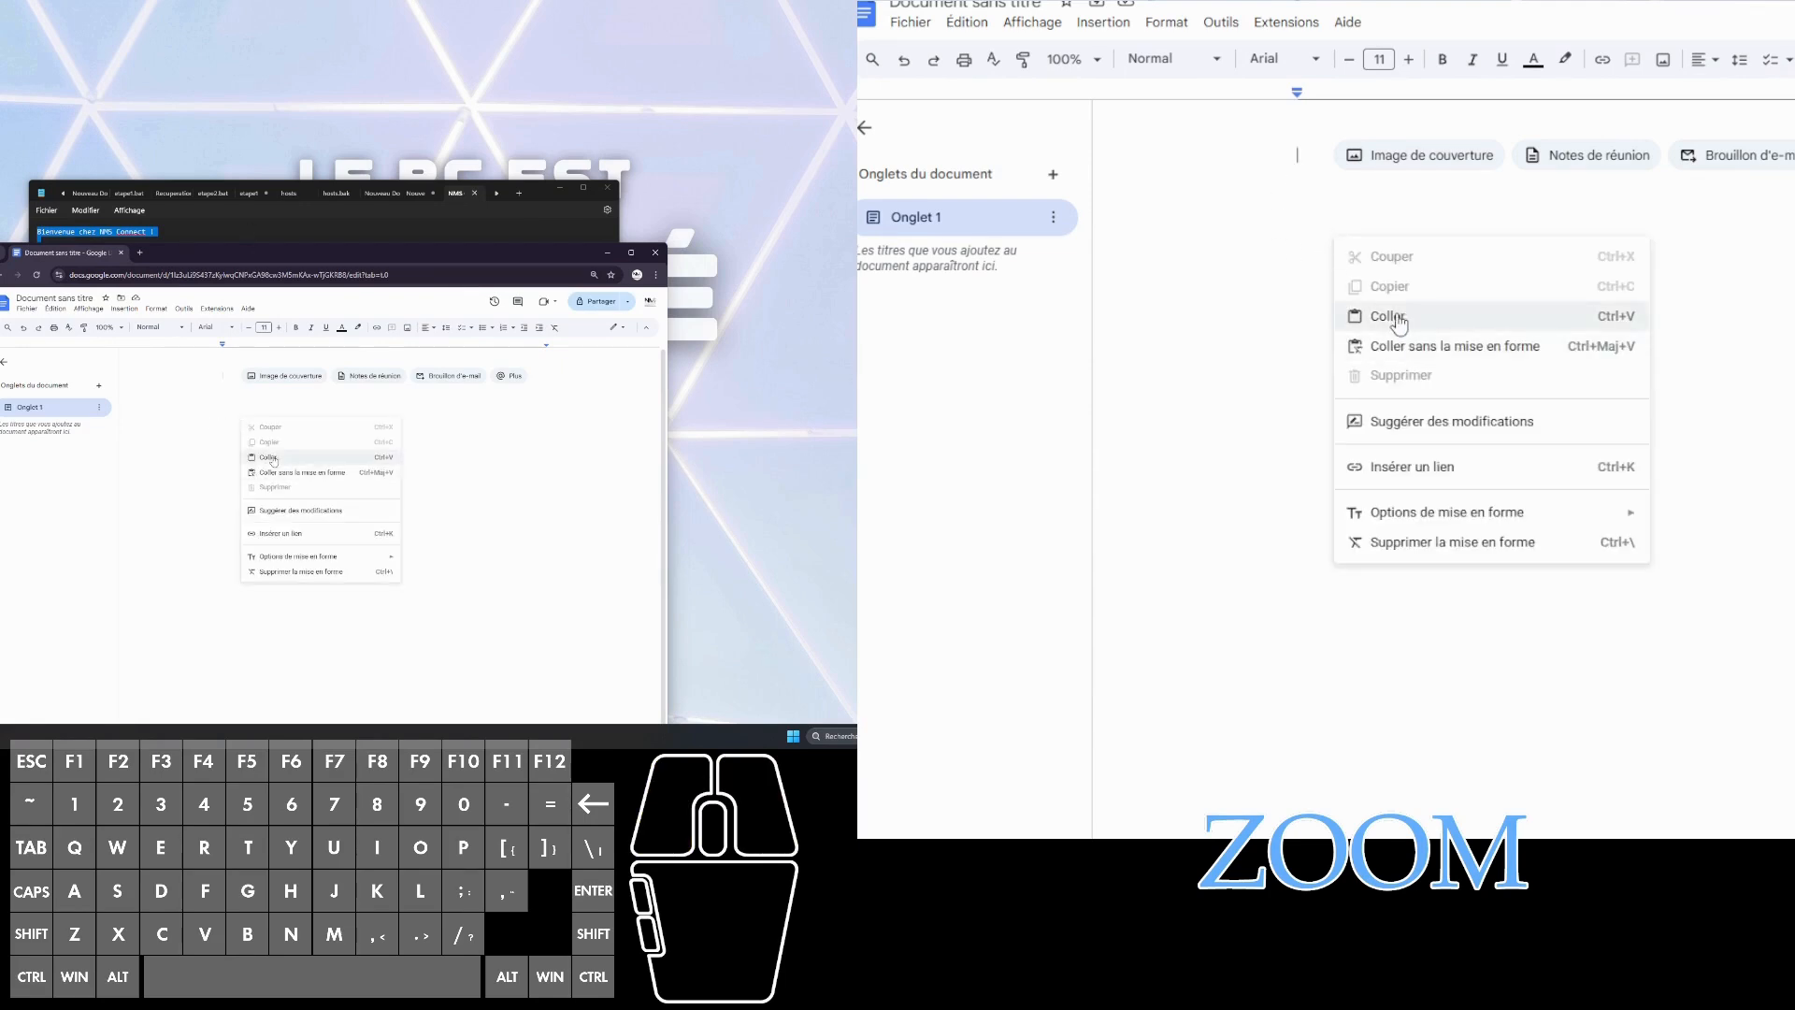
click(271, 455)
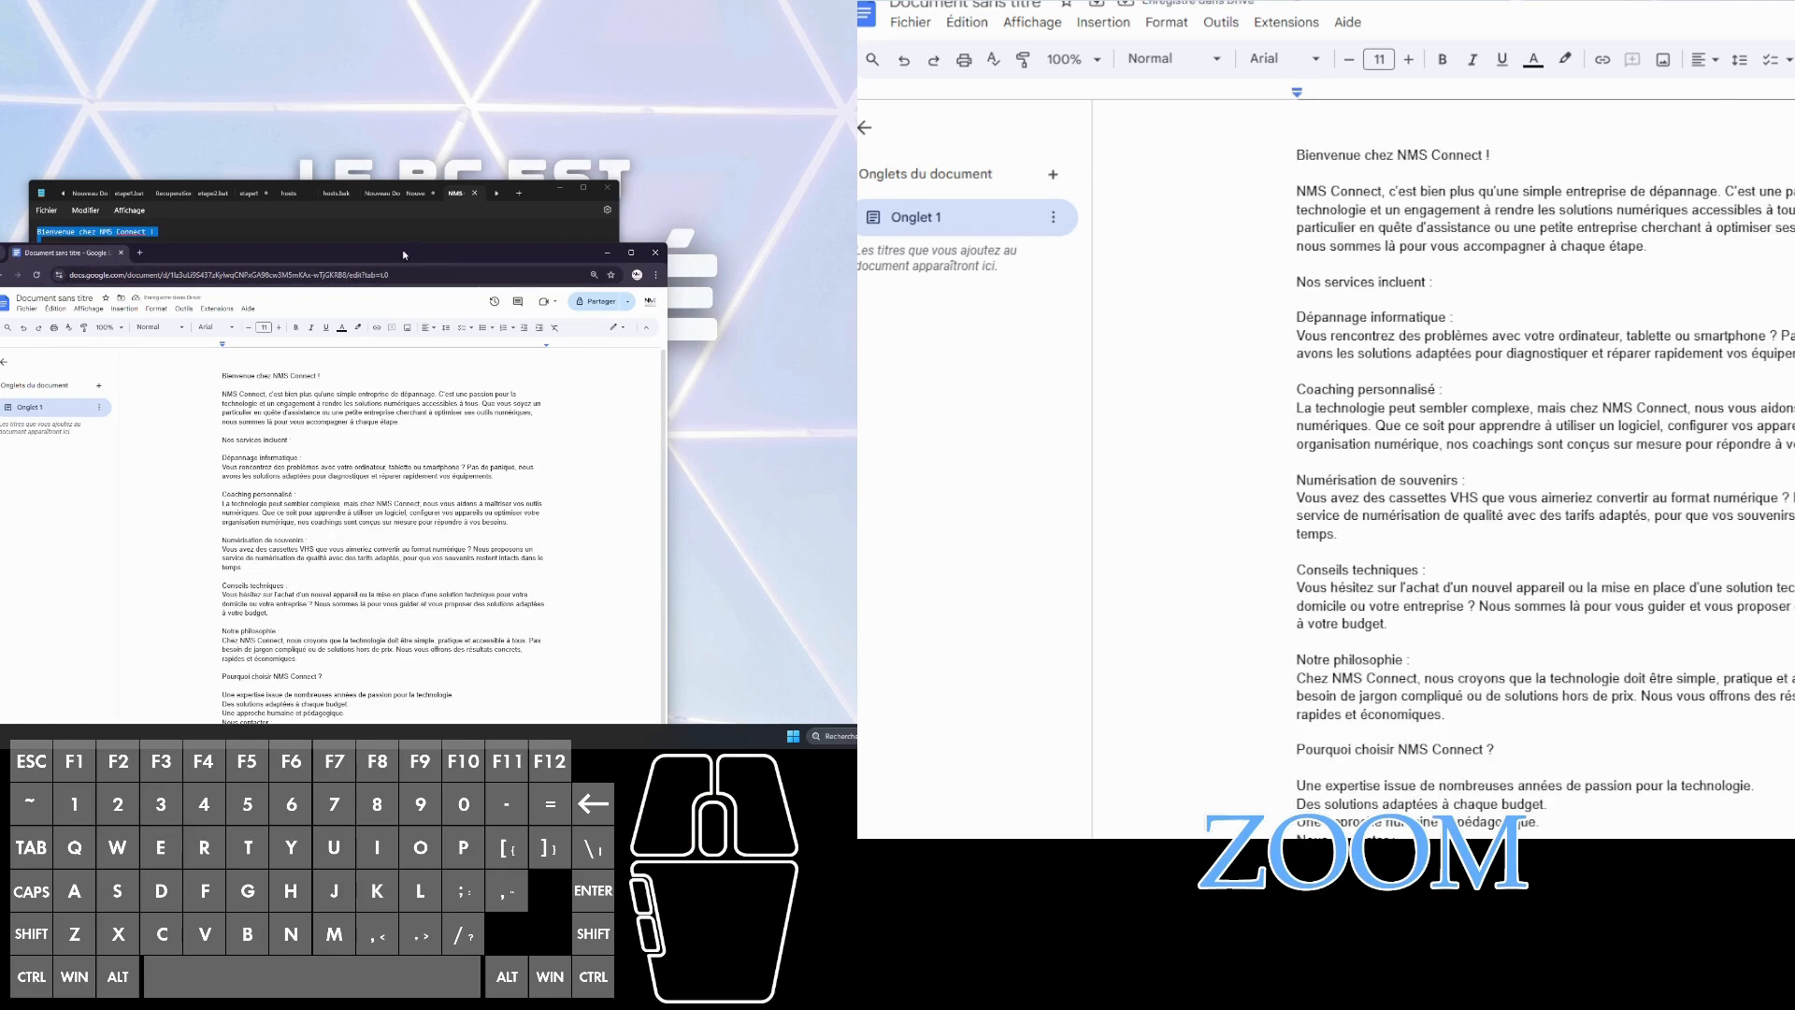
drag(376, 244, 989, 65)
drag(655, 75, 843, 40)
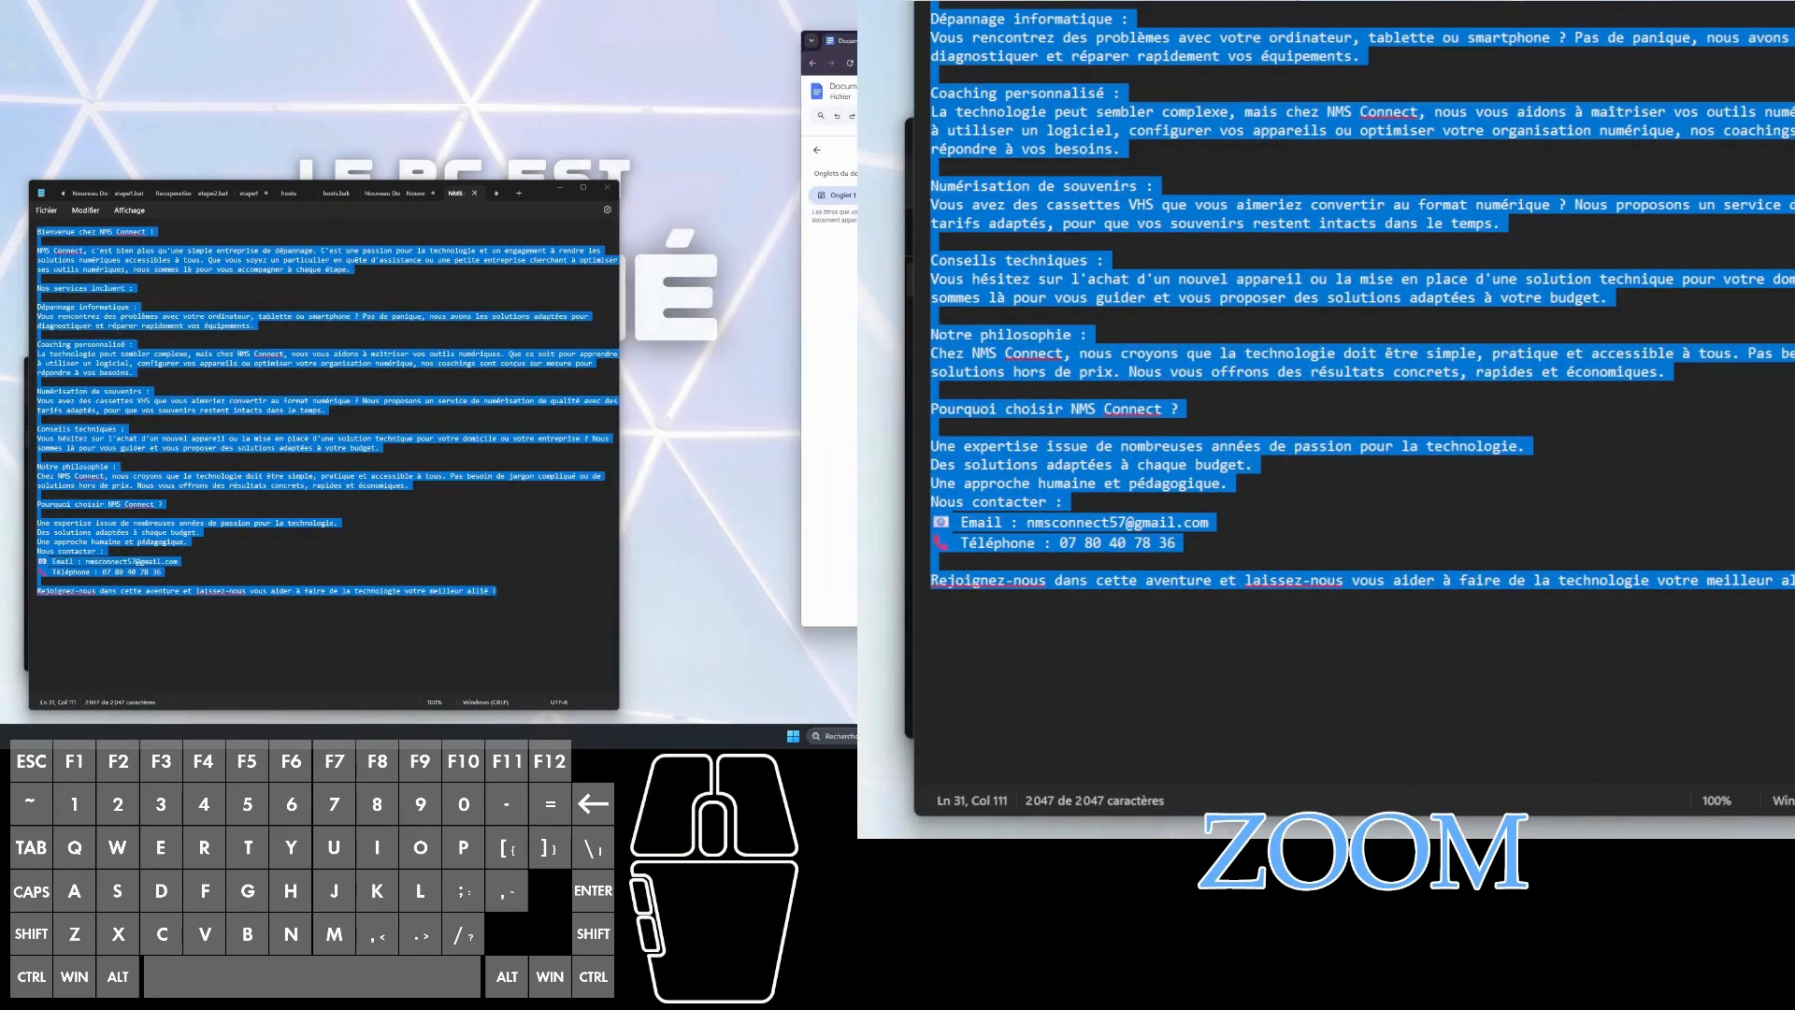
- Clear the selection in the NMS text file in Notepad, select its entire text again and copy it
click(140, 563)
key(BackSpace)
click(195, 603)
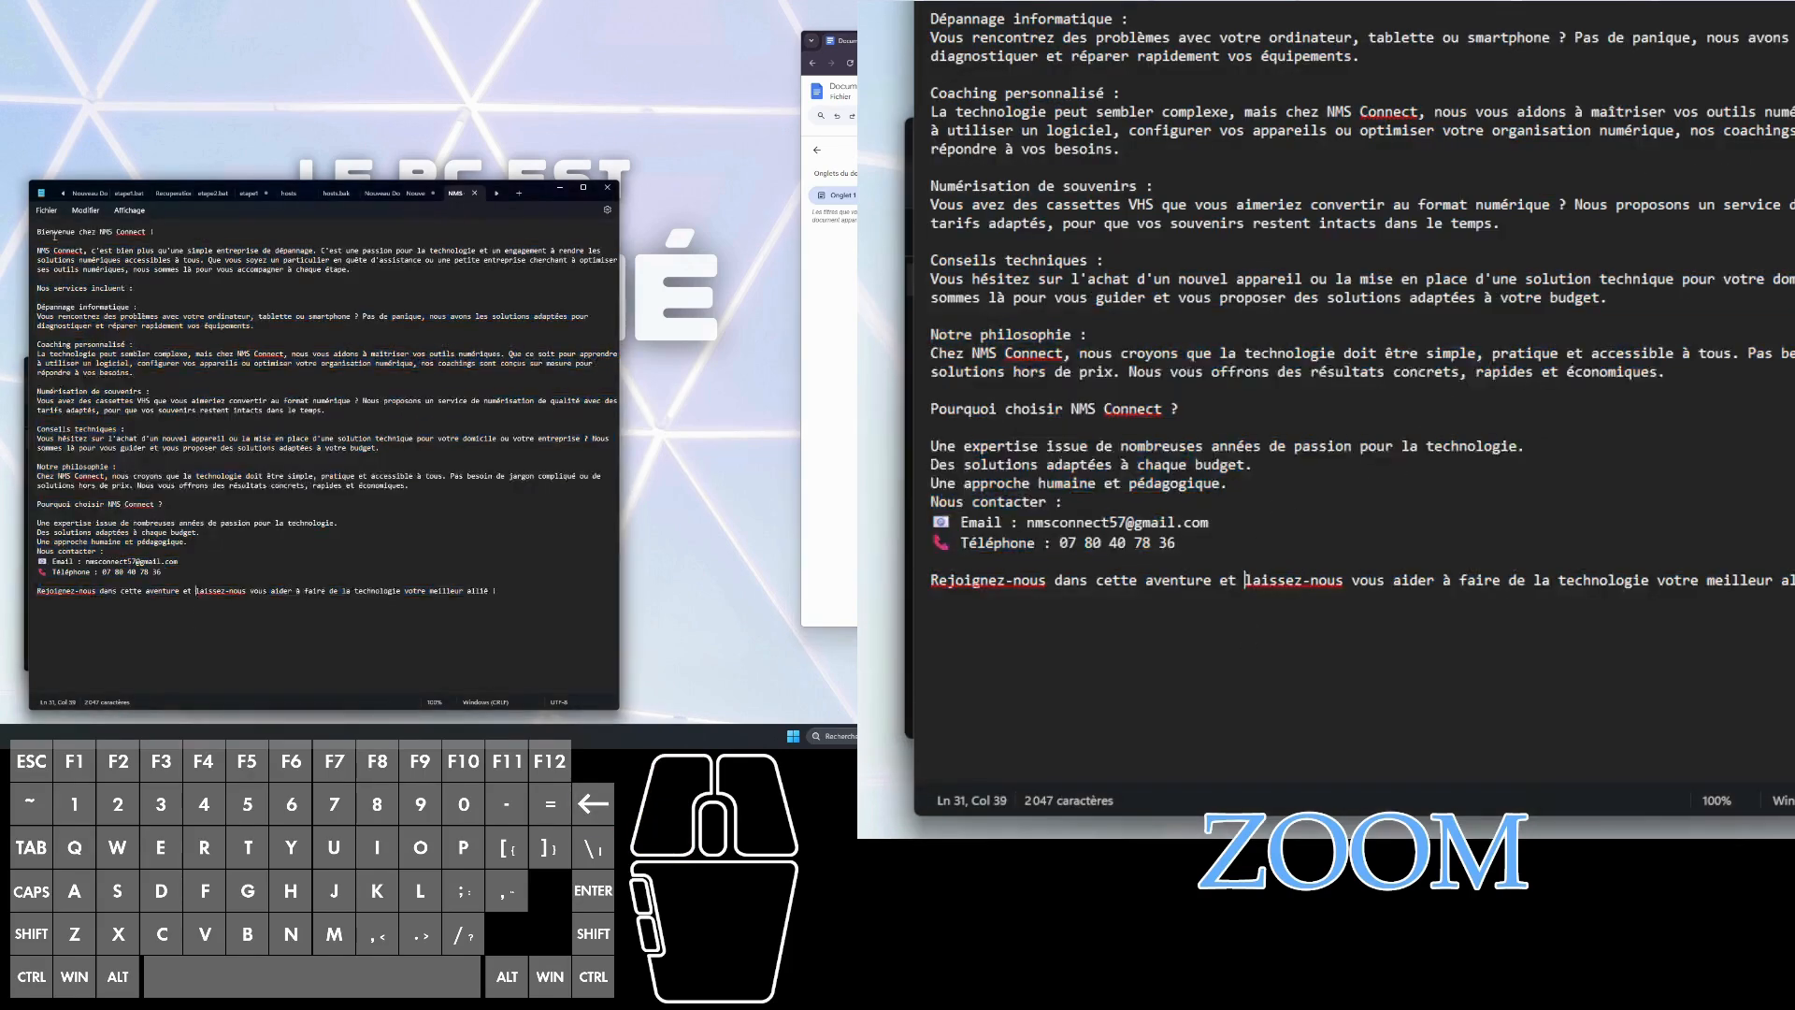
click(58, 232)
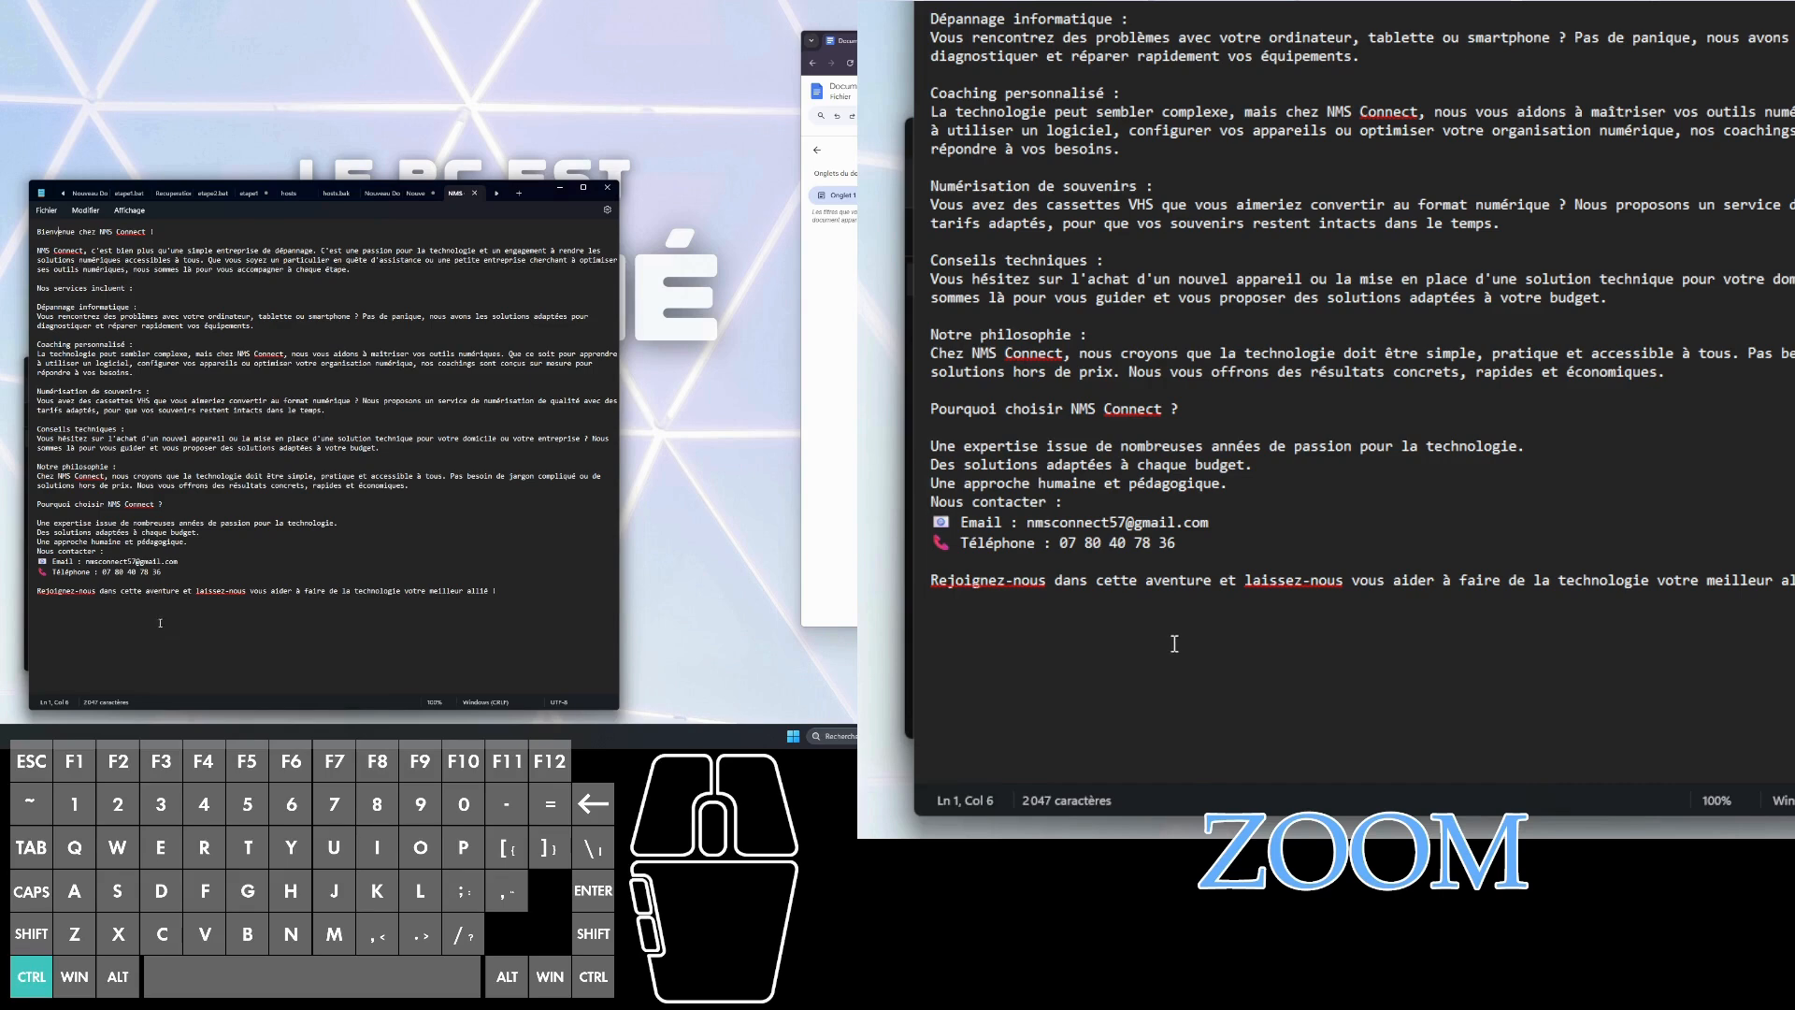
key(ctrl+a)
key(ctrl+c)
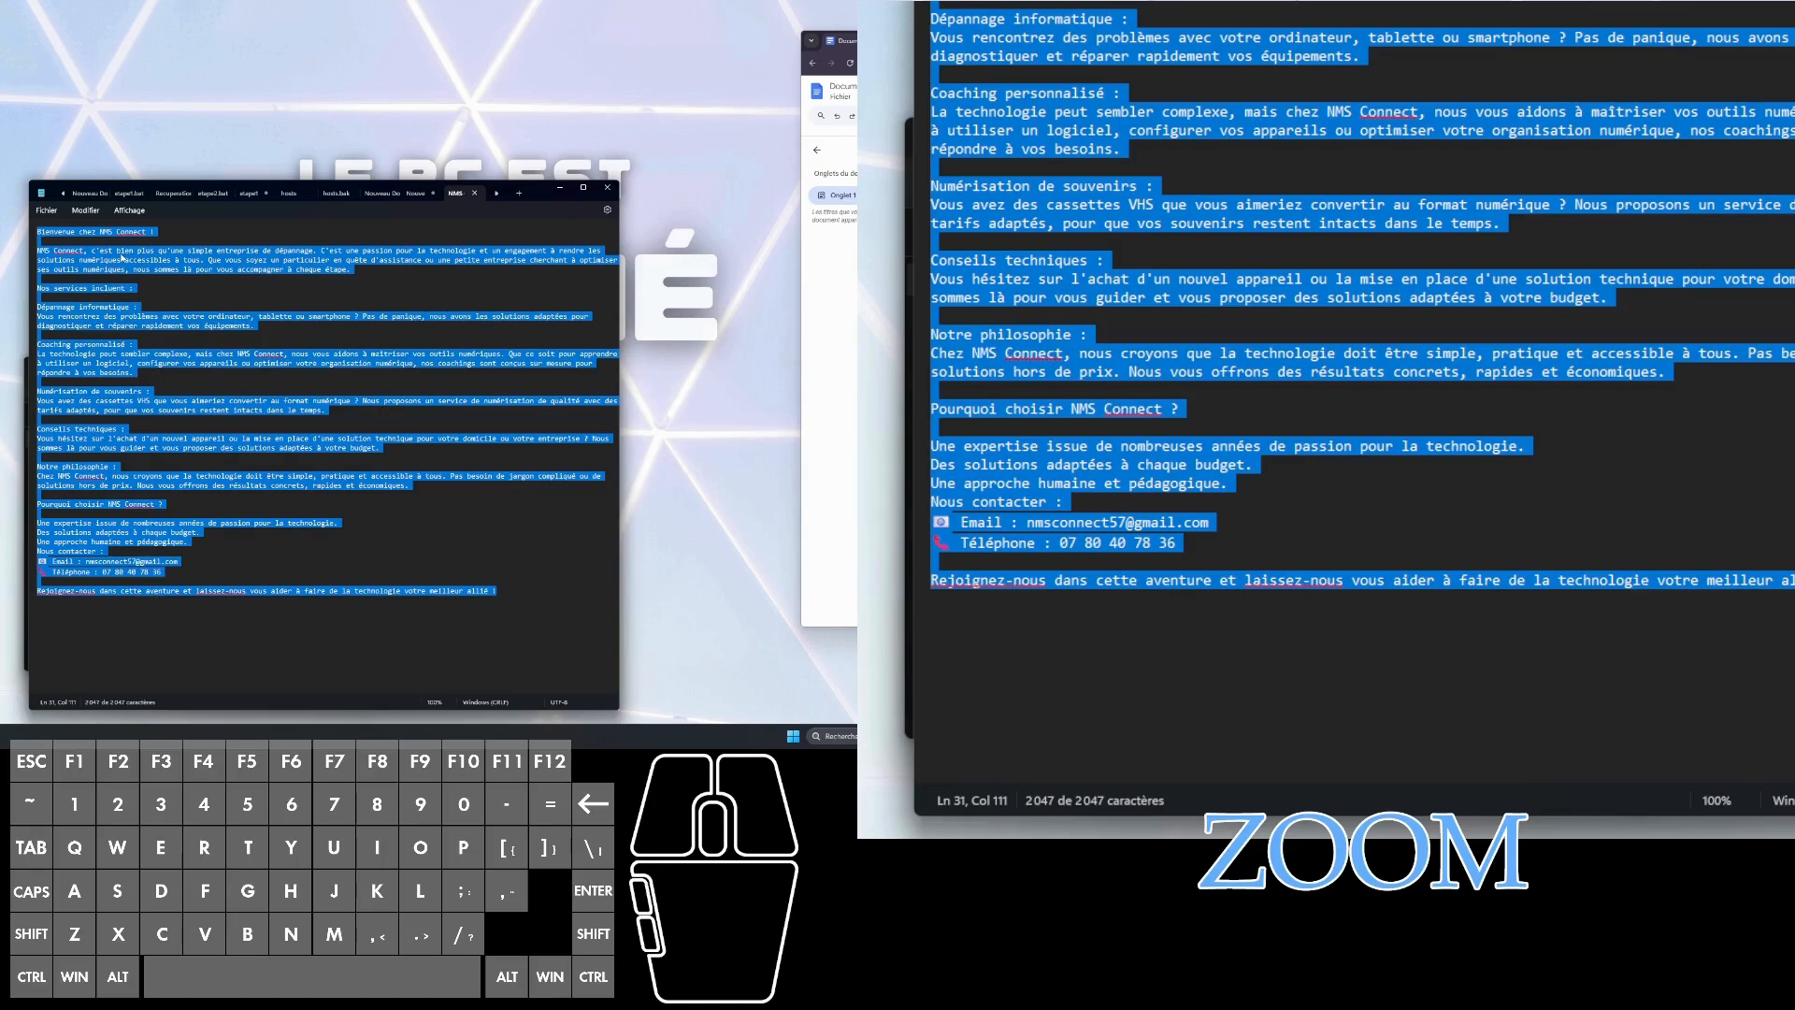
- Copy the selected Notepad text once more with the Copier command and paste it into the blank Google Docs document
click(50, 214)
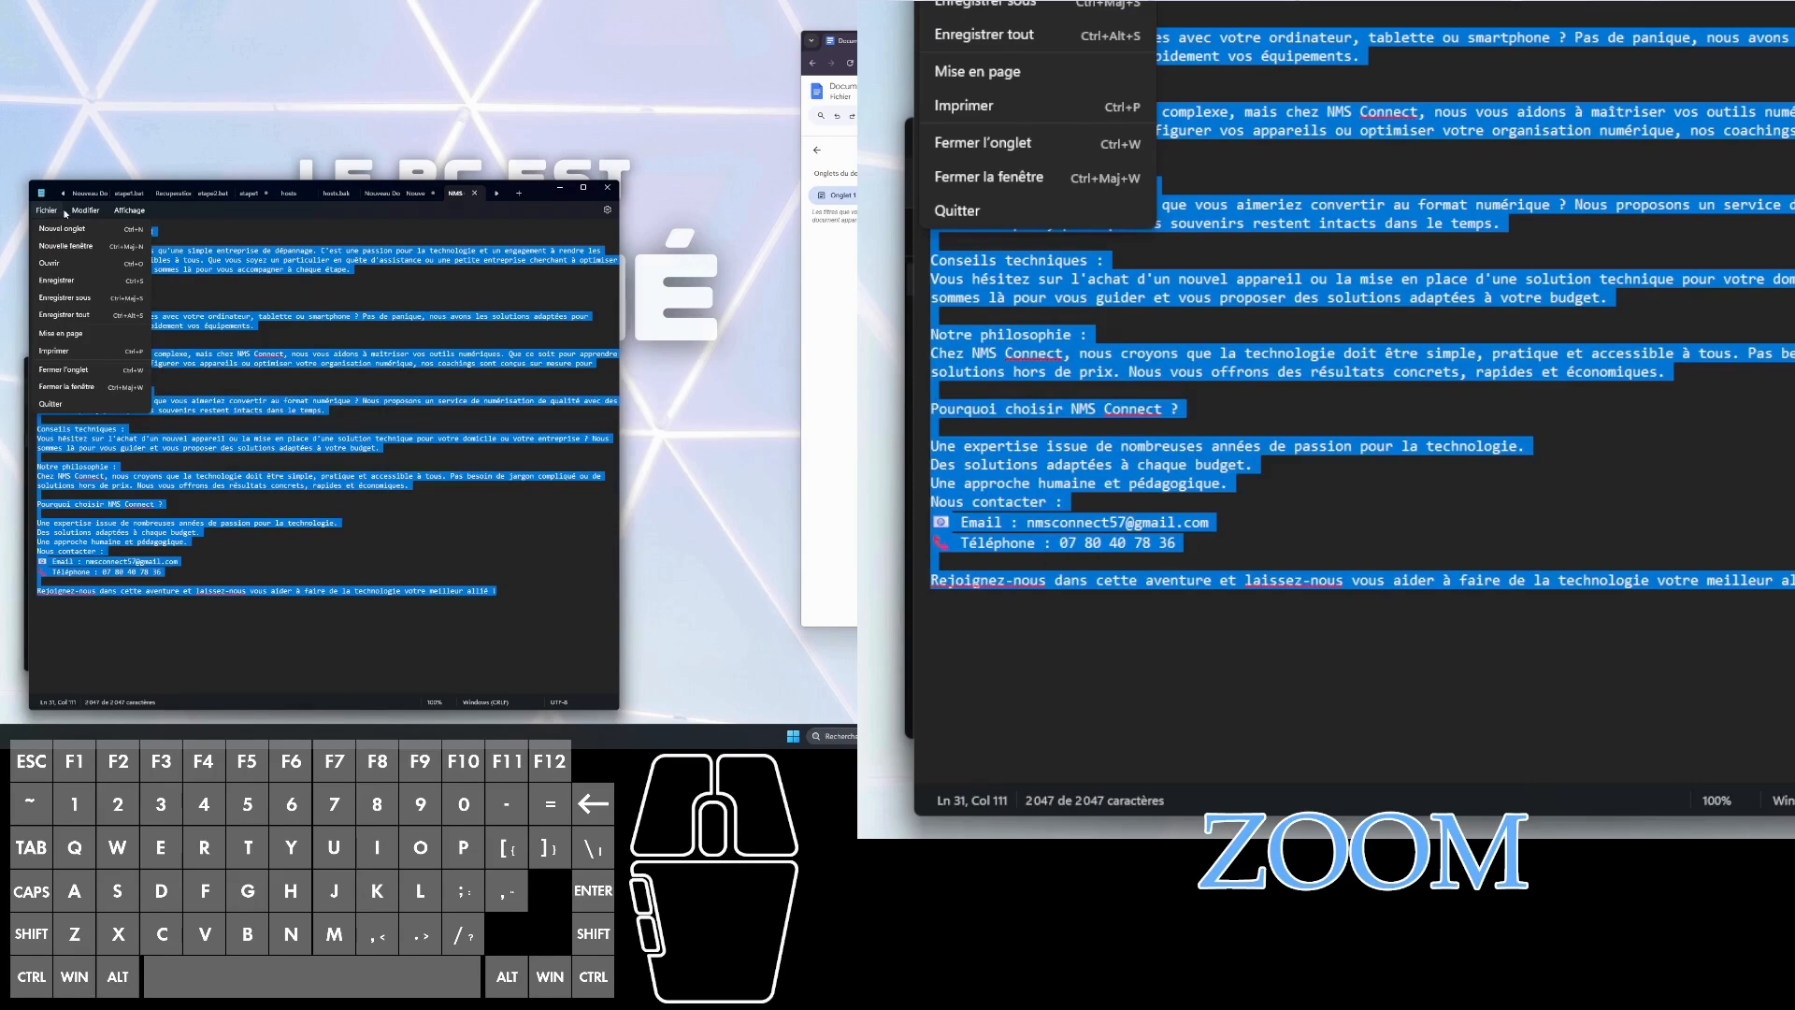
mouse_move(82, 213)
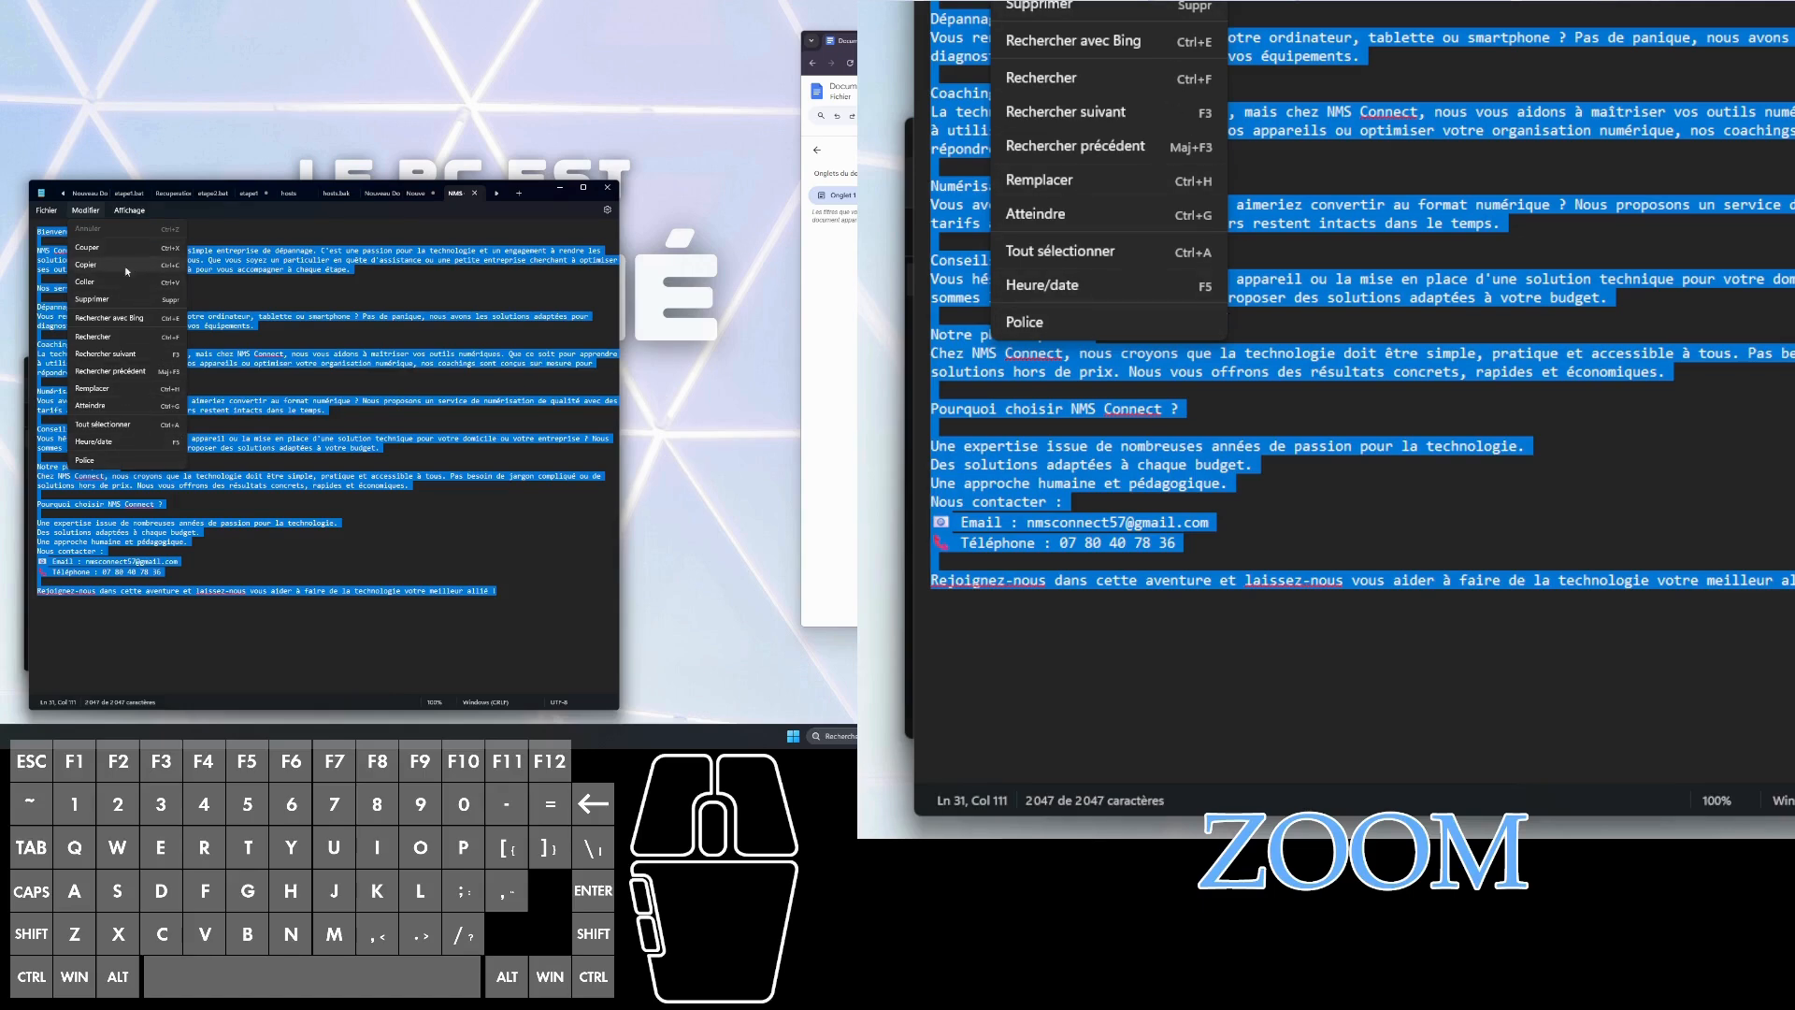
click(86, 265)
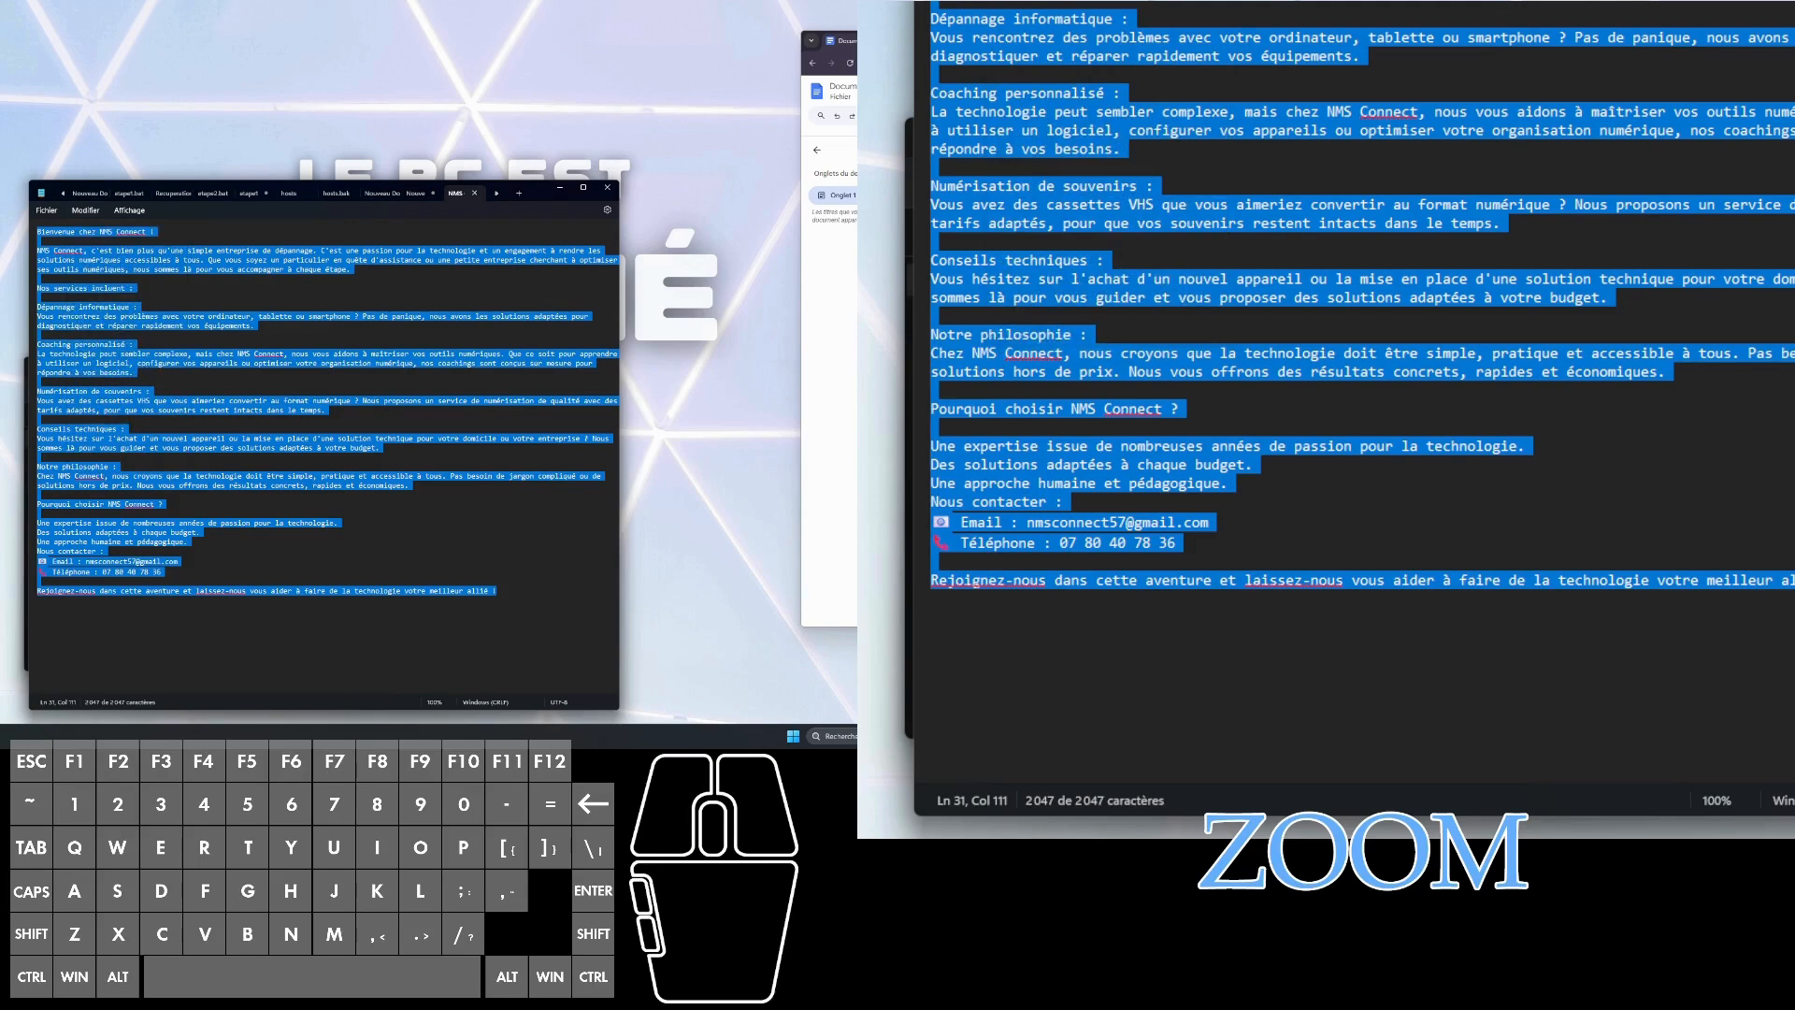
drag(1028, 43, 244, 152)
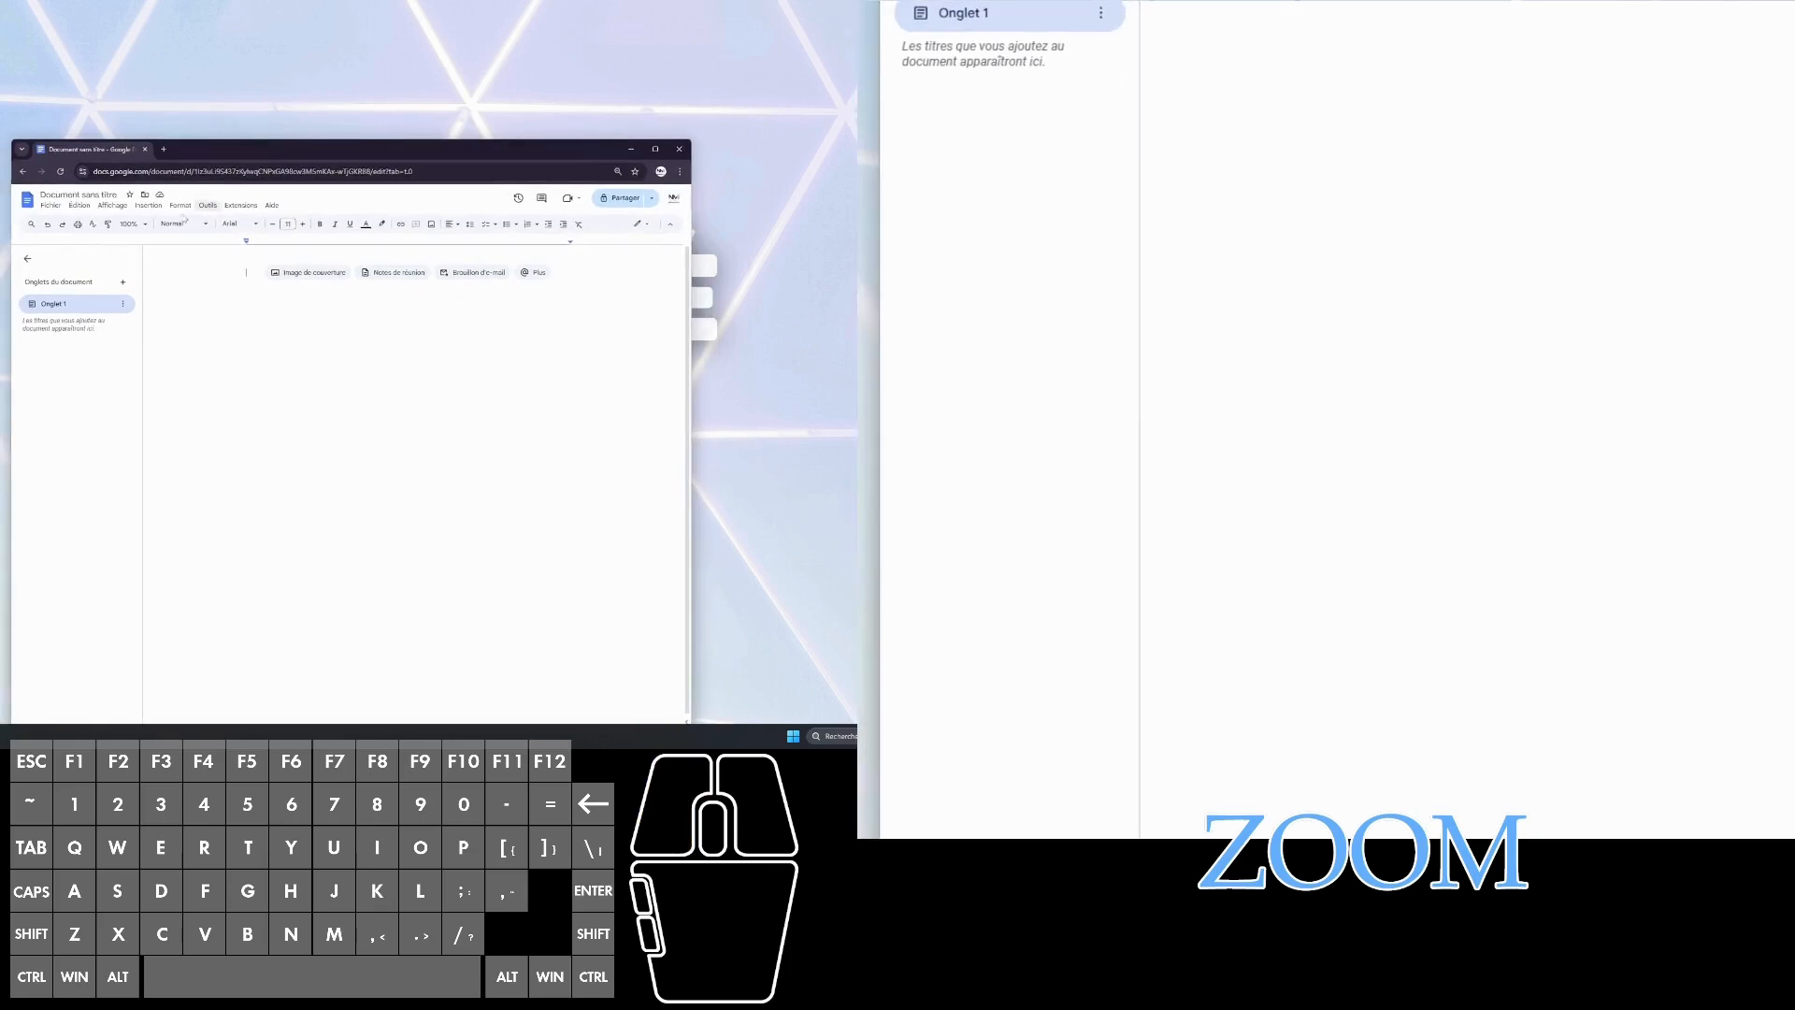
click(74, 210)
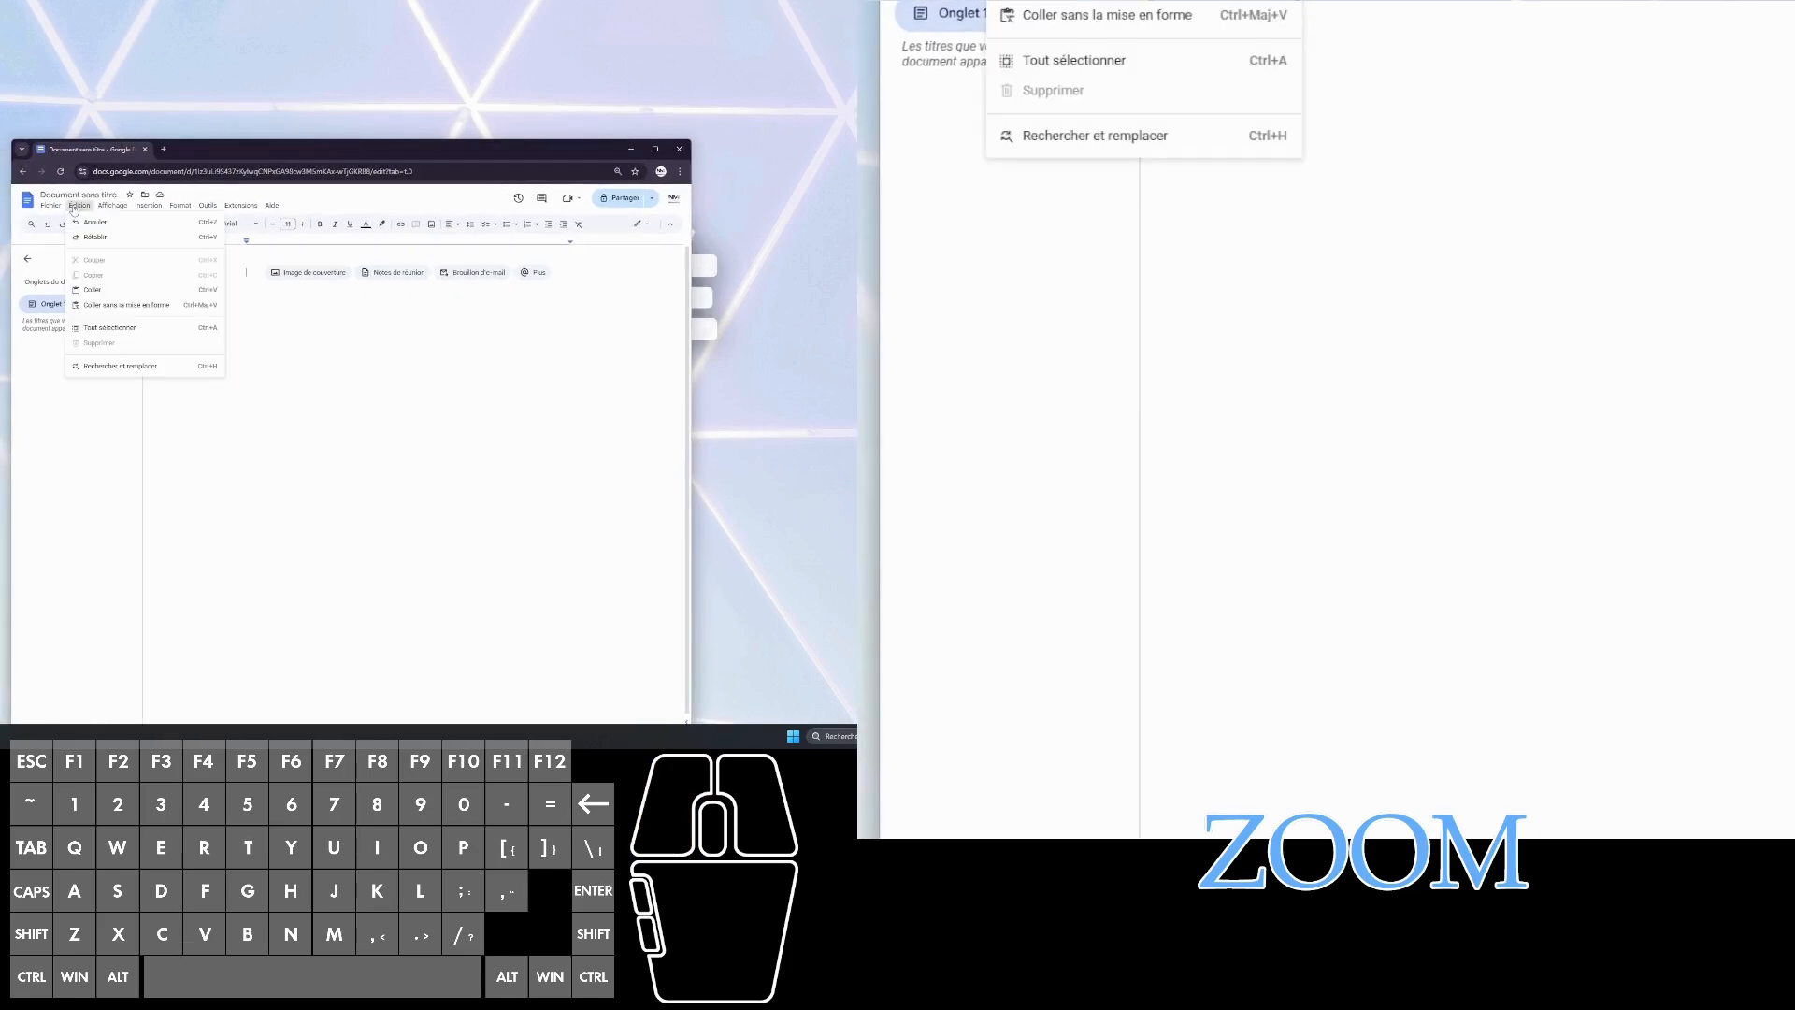
click(98, 290)
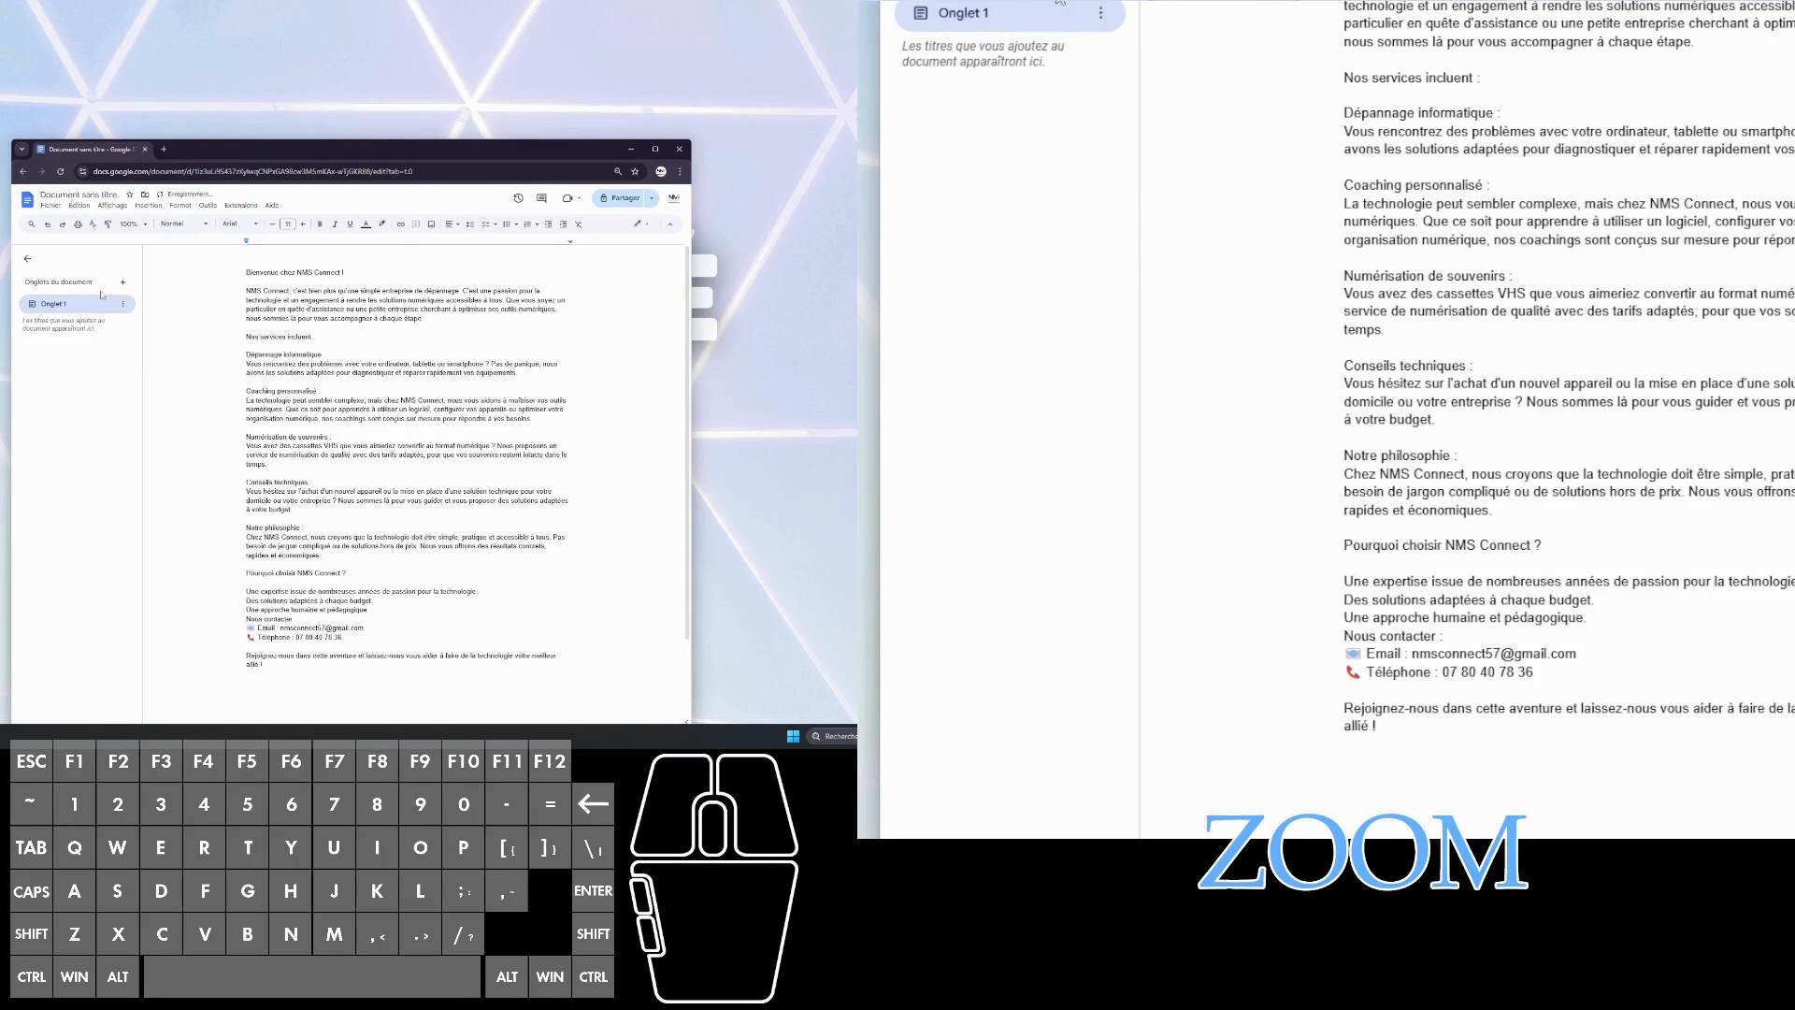
click(78, 206)
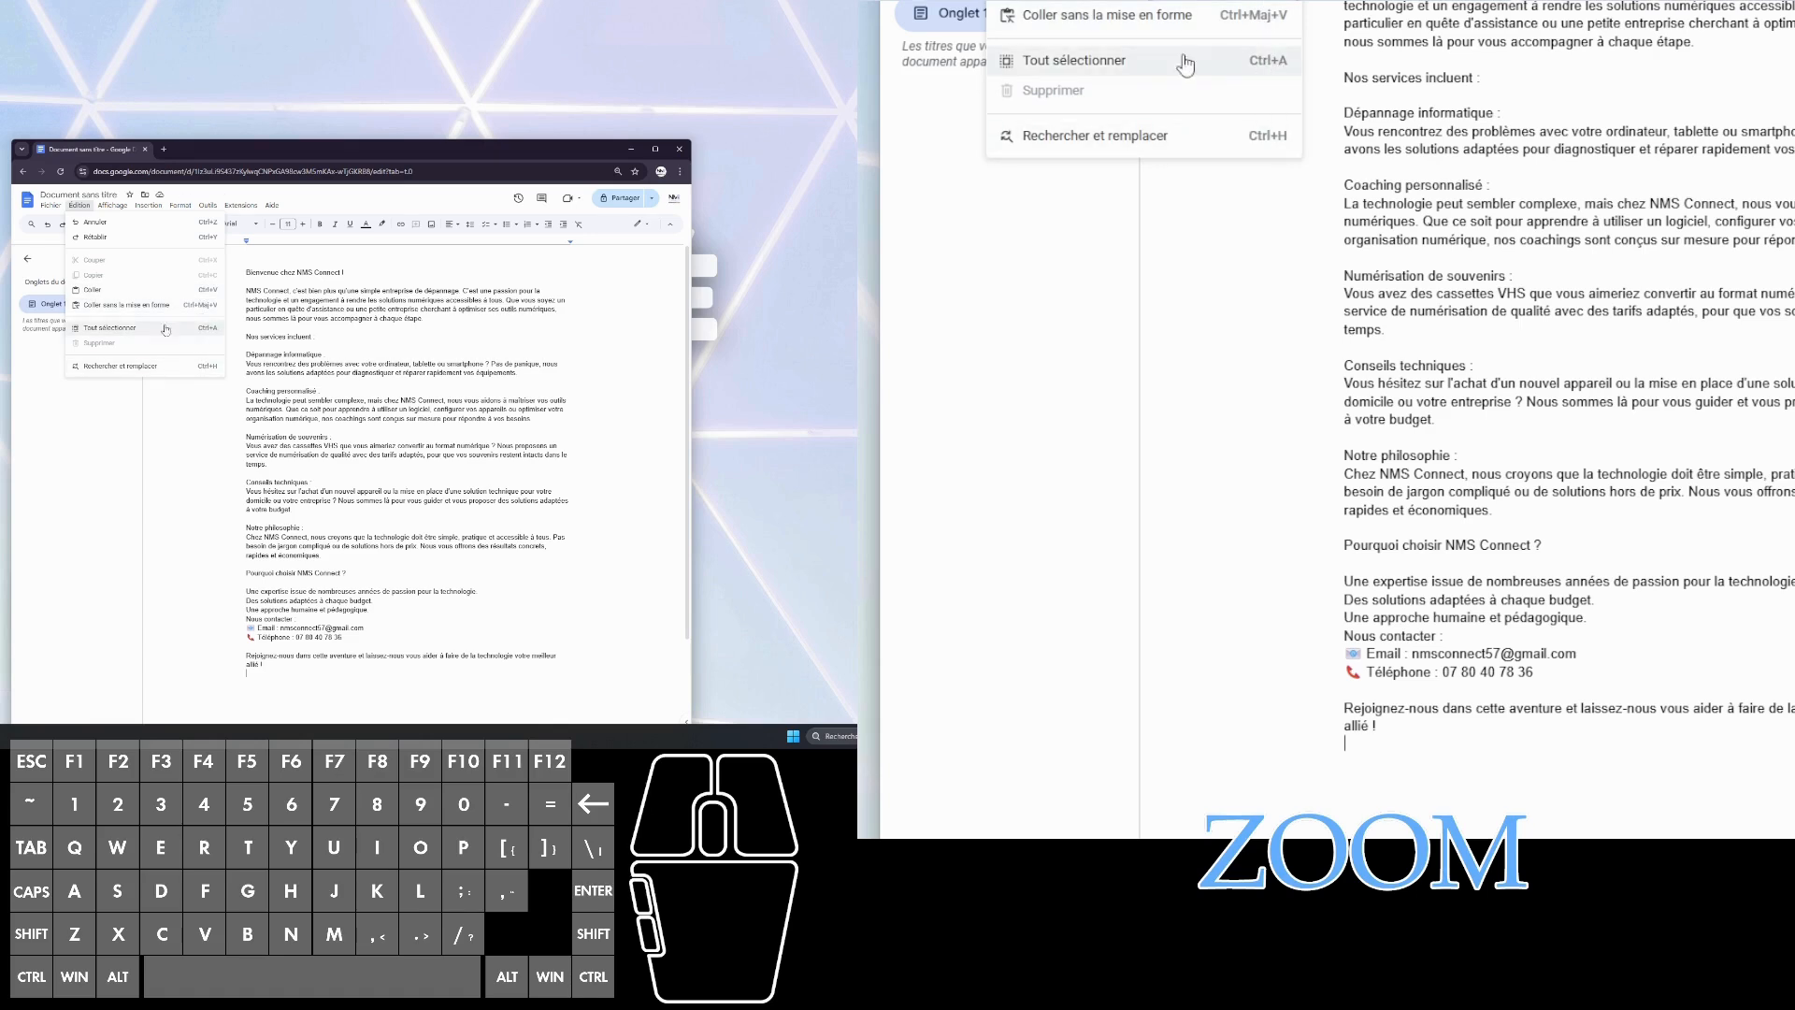
click(208, 481)
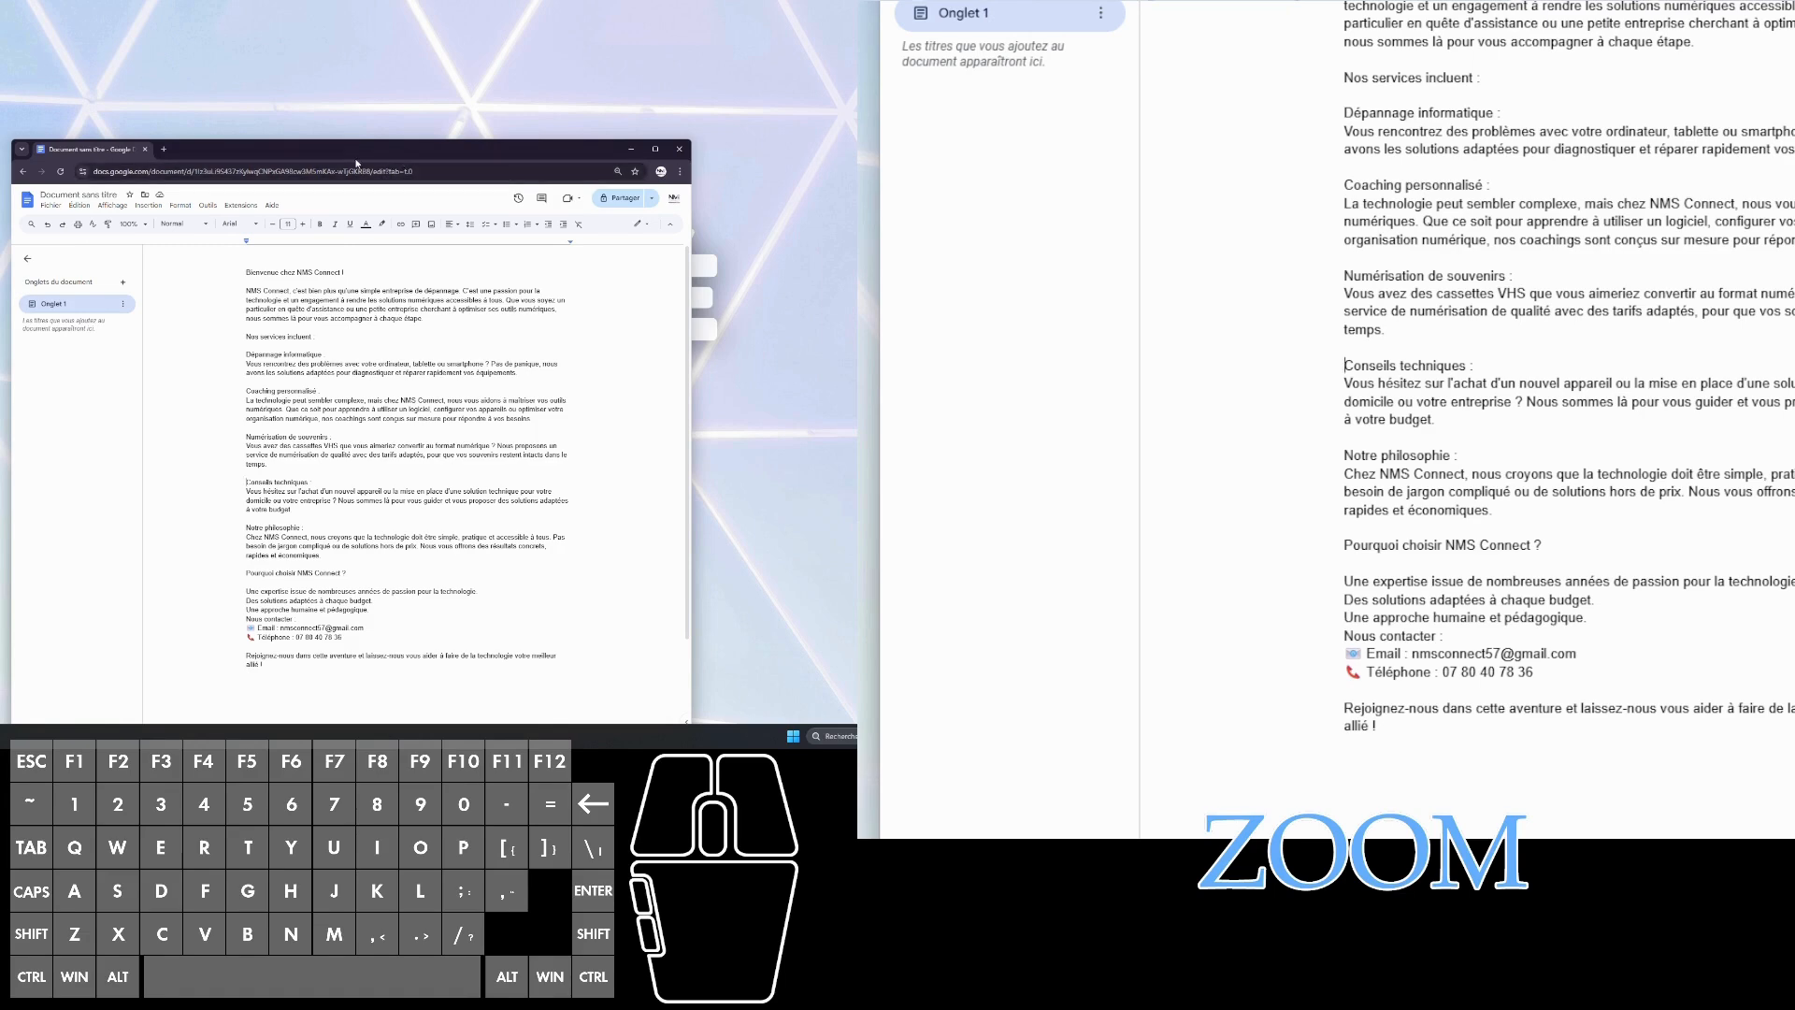
- Move the Google Docs window off the text file and copy only the "Conseils techniques" heading and paragraph from Notepad
drag(356, 163, 948, 84)
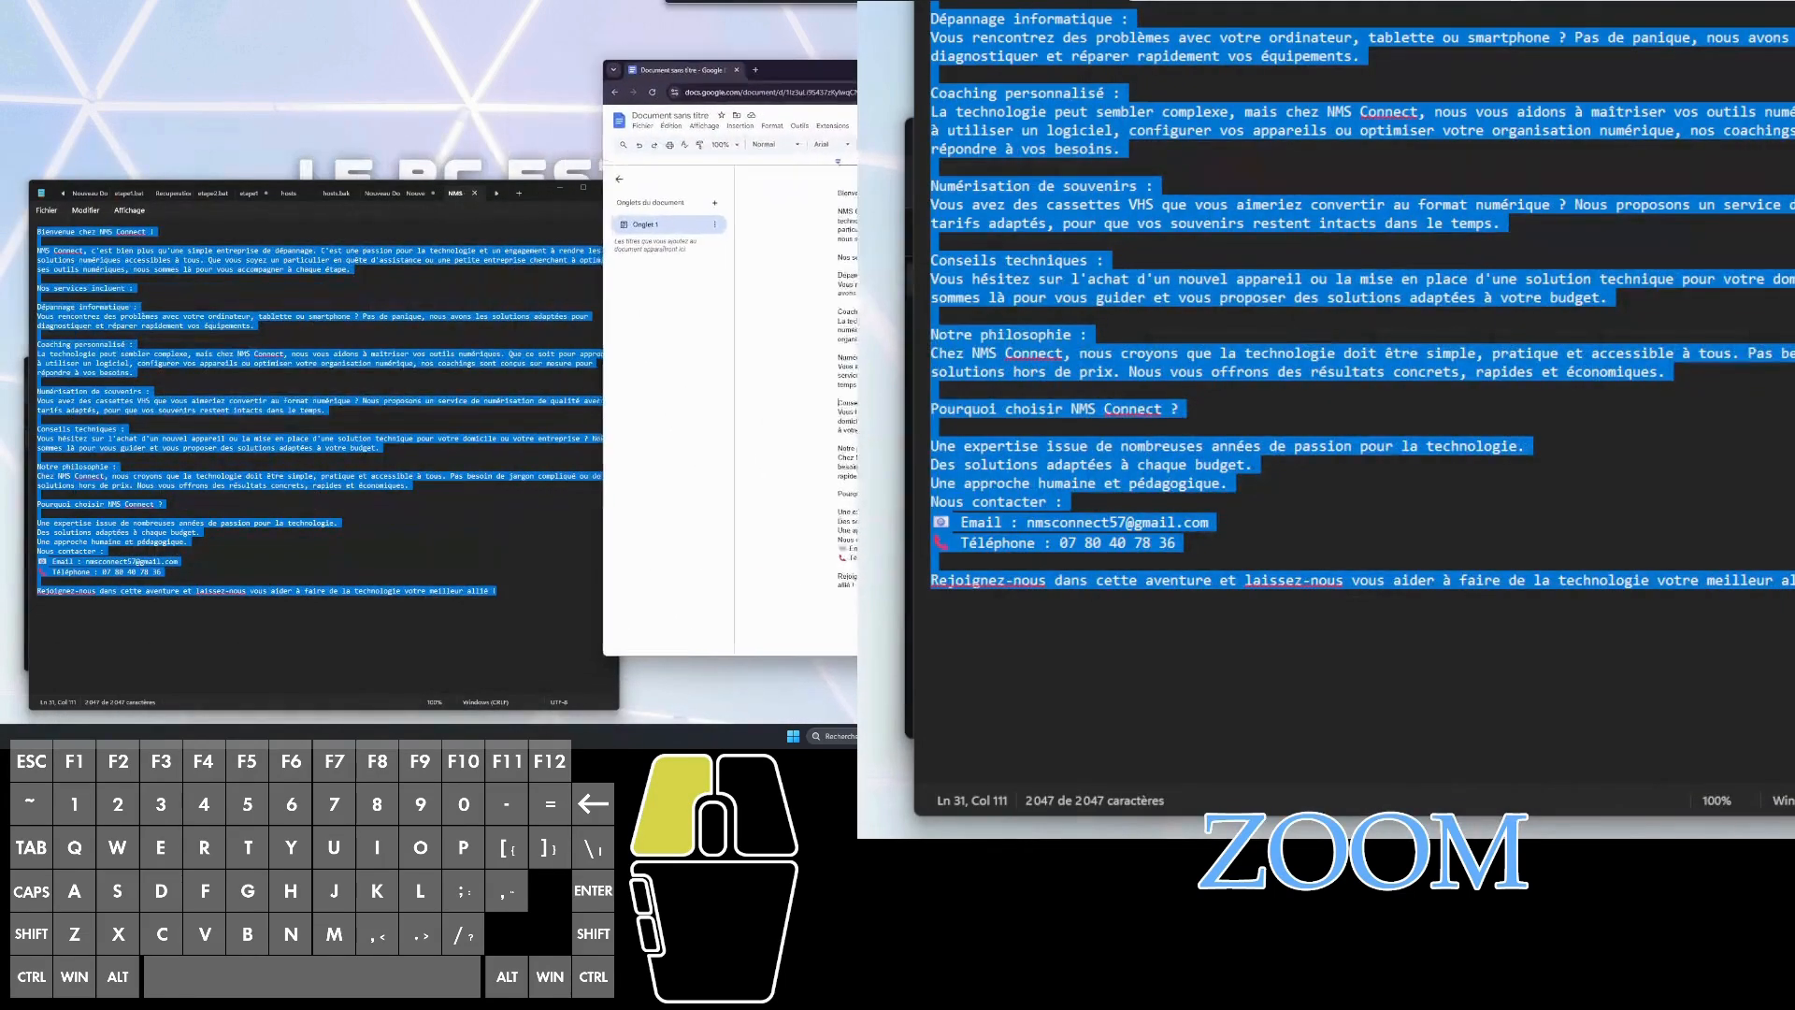
drag(673, 69, 739, 93)
click(177, 633)
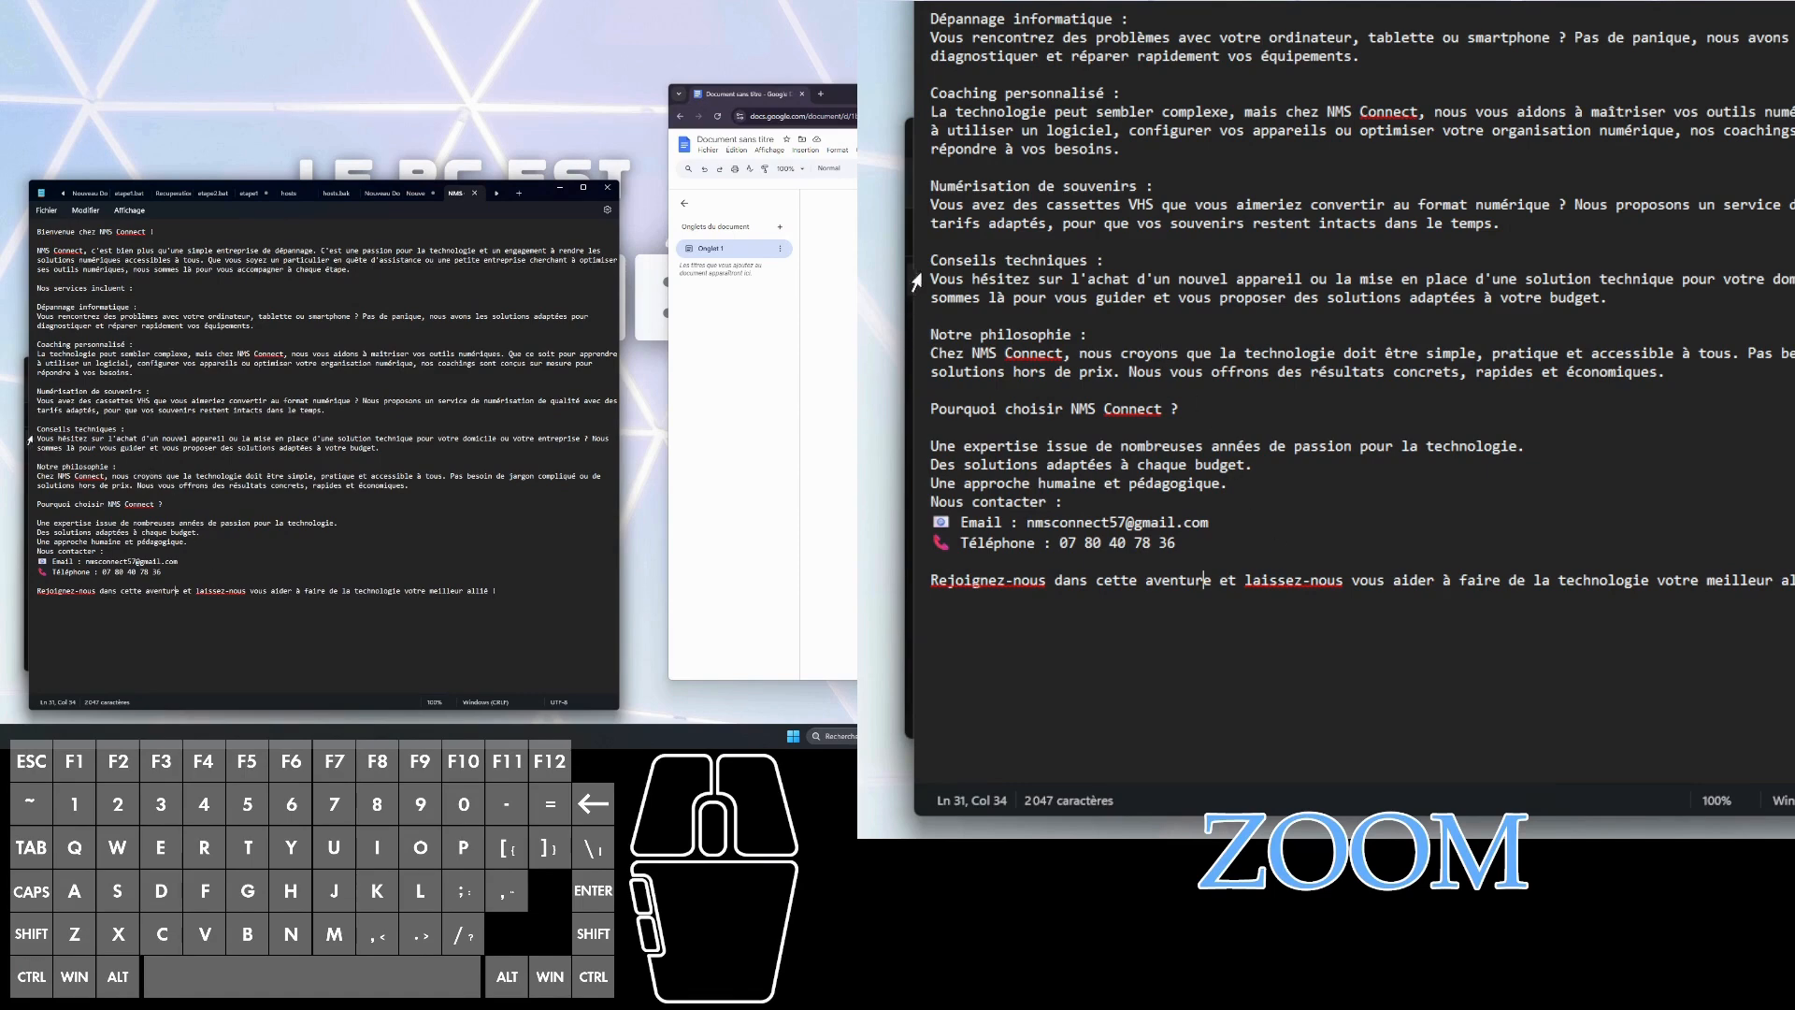
drag(37, 429, 396, 457)
key(ctrl+c)
right_click(272, 447)
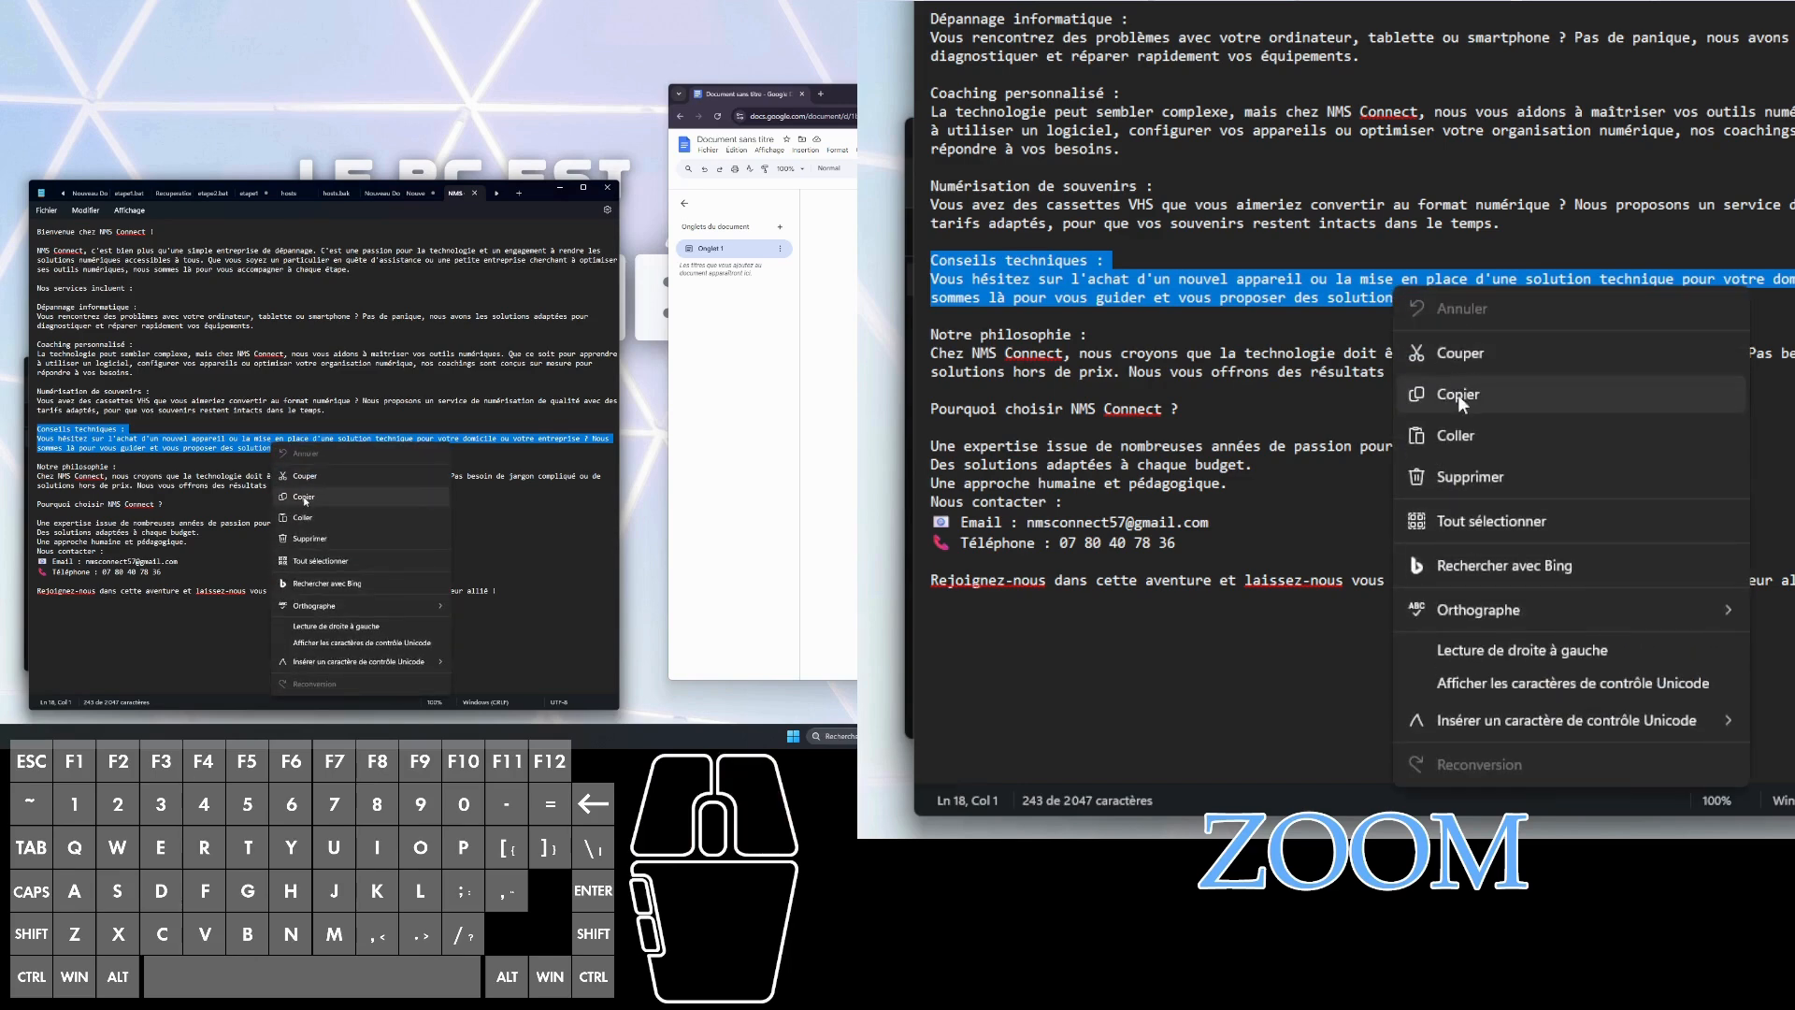
click(305, 499)
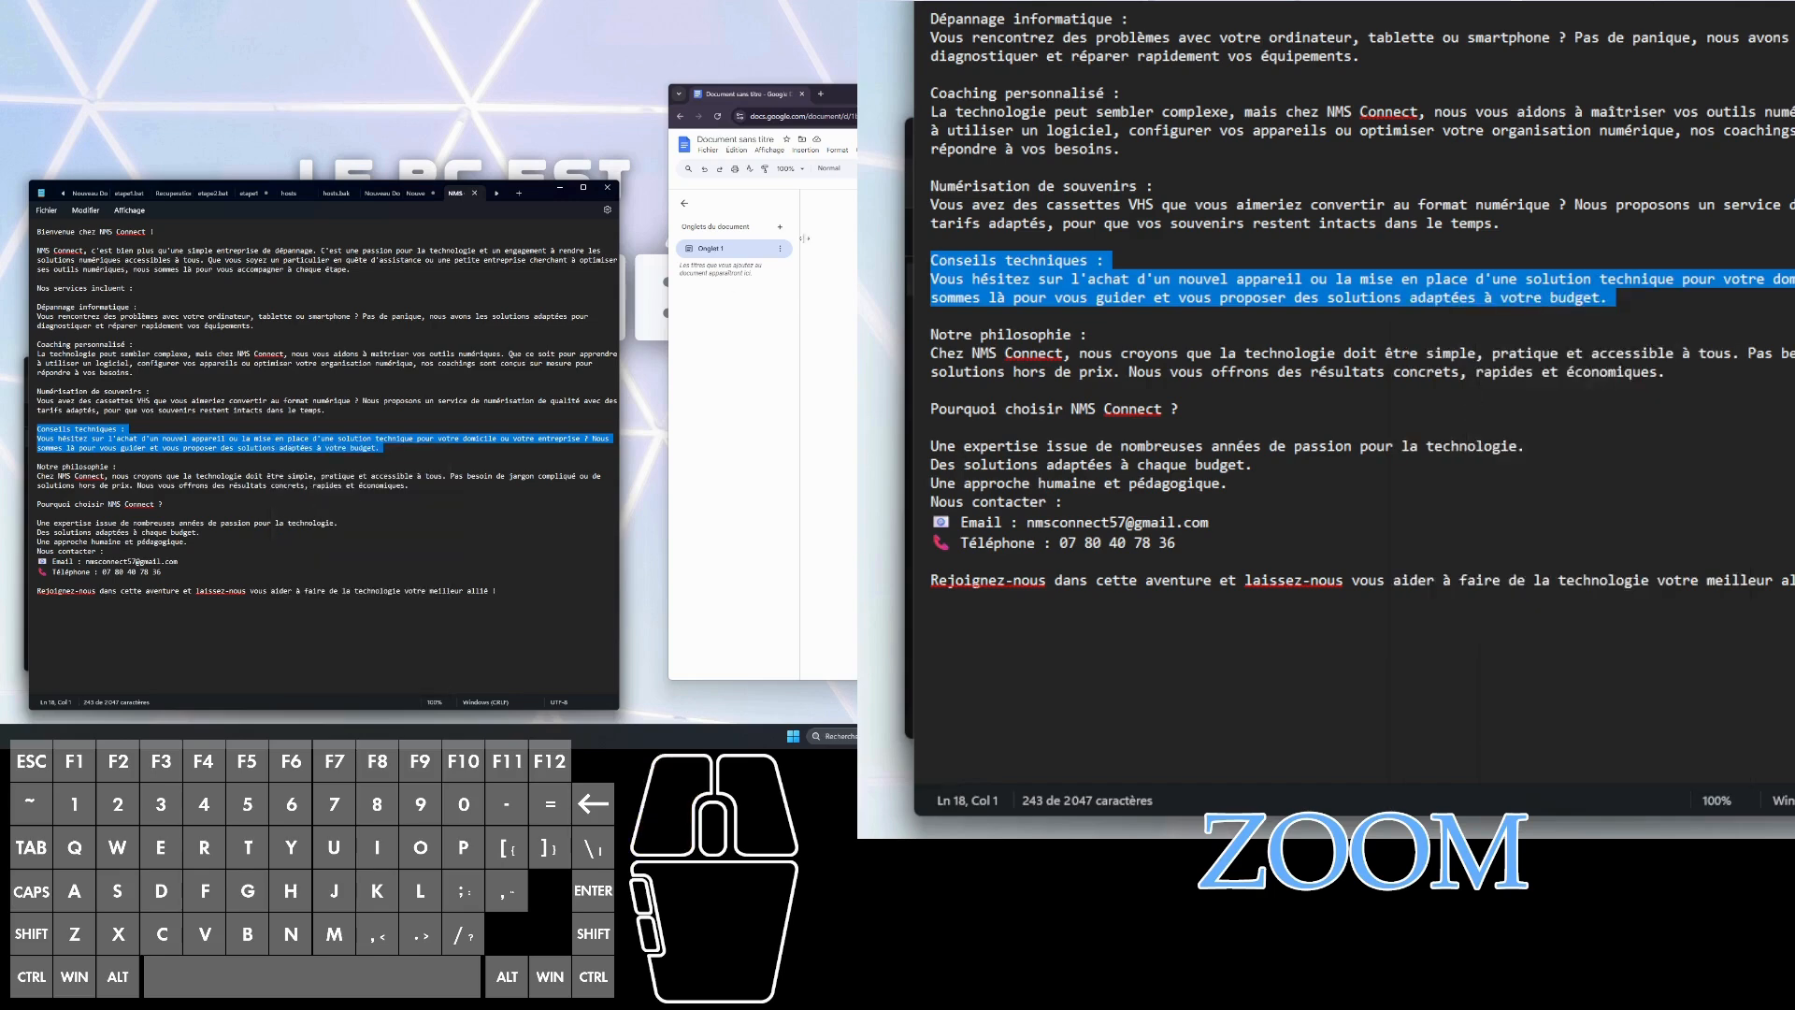
- Bring the Google Docs document forward and paste the copied section twice below the "Numérisation de souvenirs" paragraph
drag(951, 95, 301, 164)
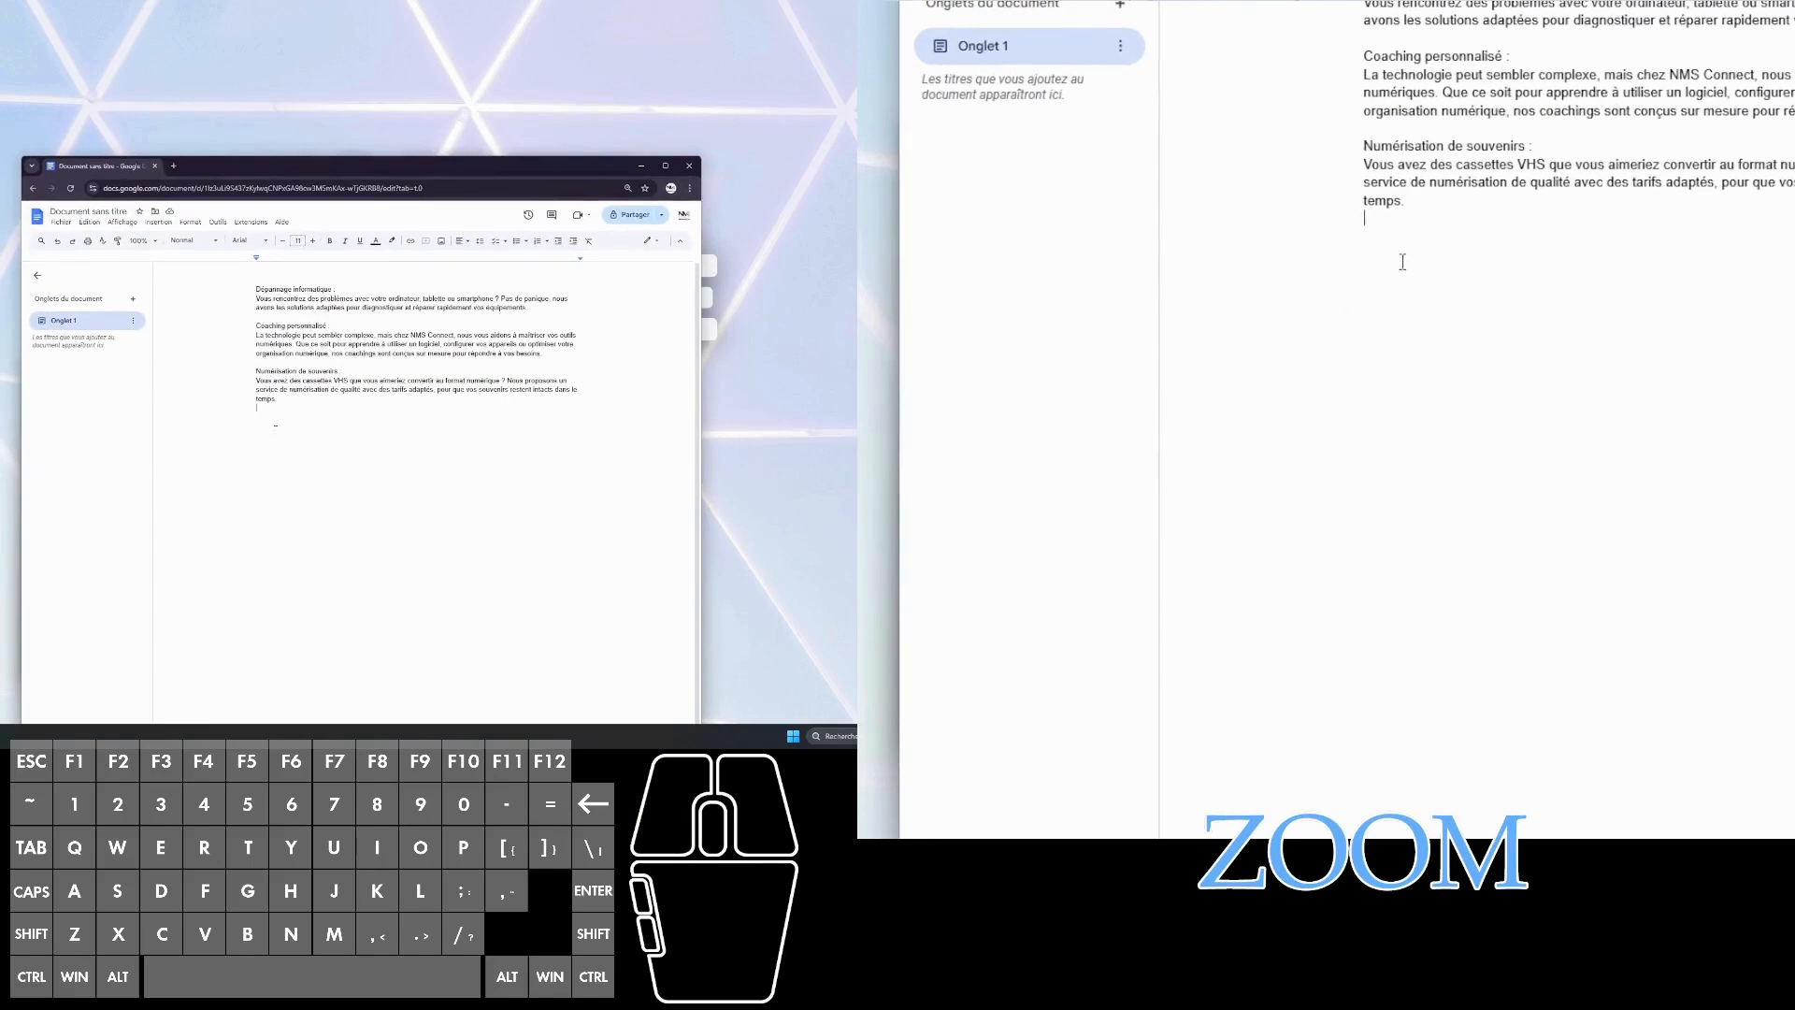
click(262, 414)
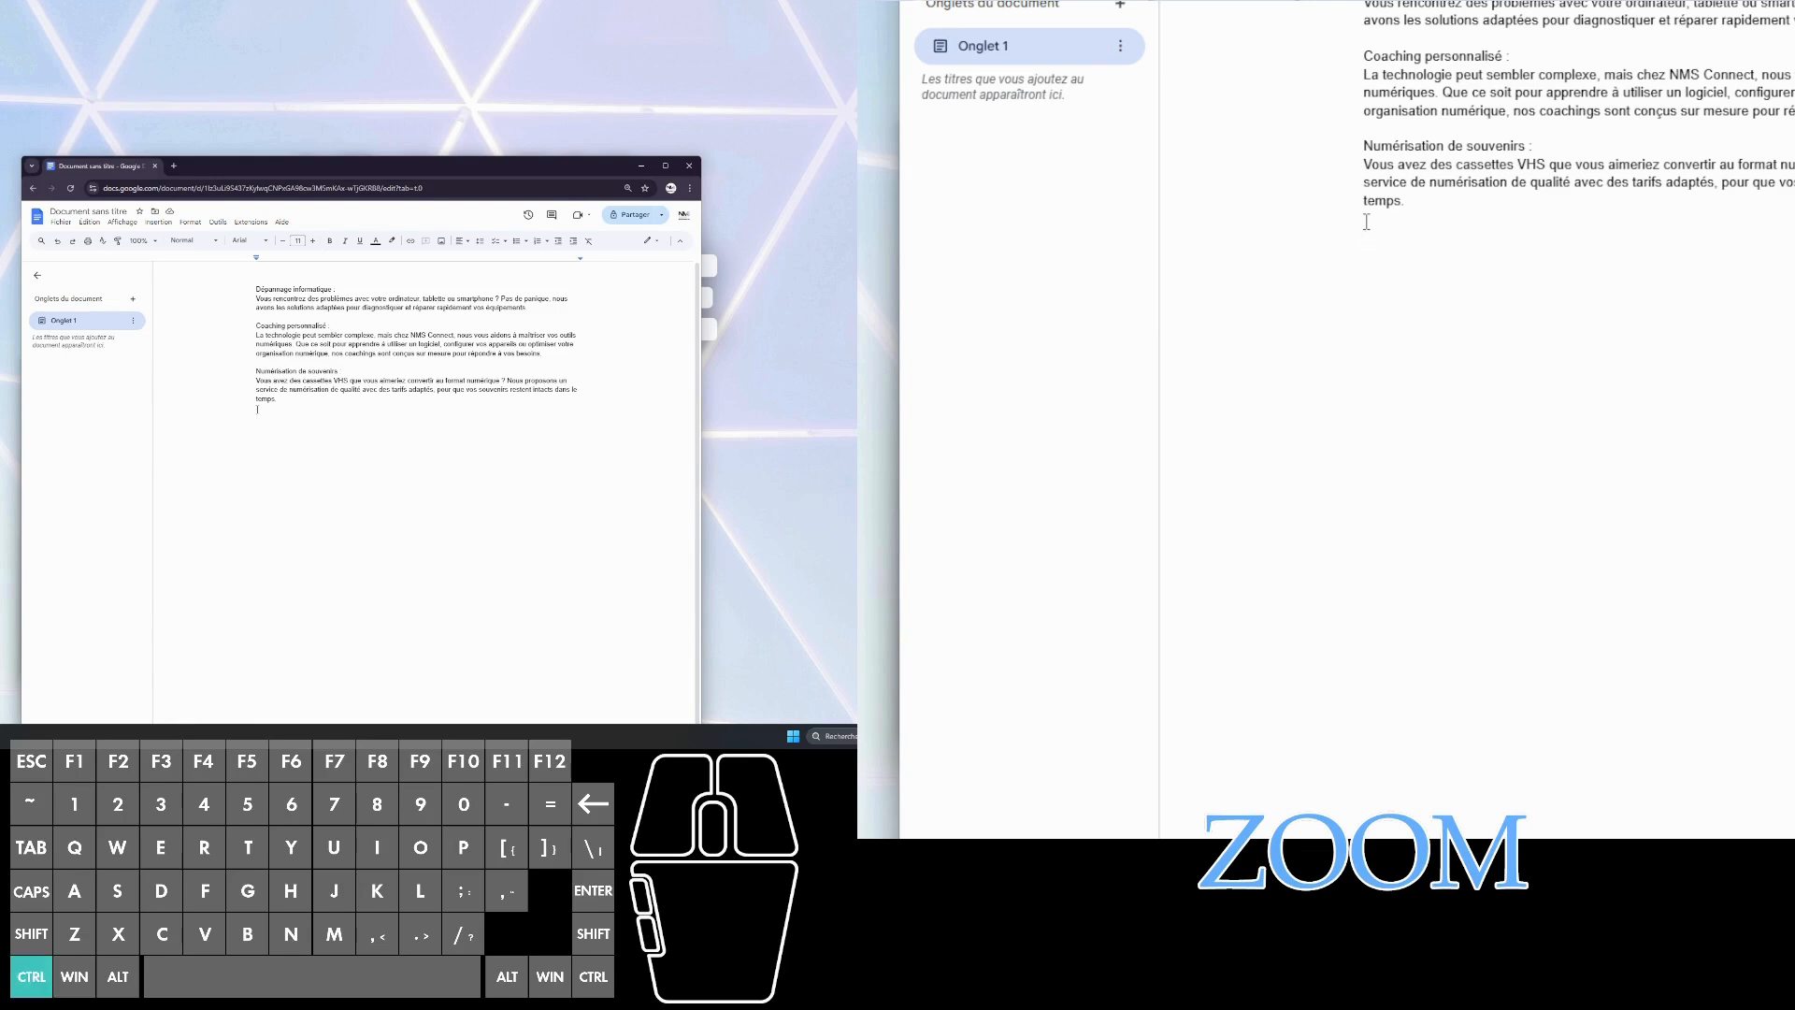
key(ctrl+v)
key(ctrl+v)
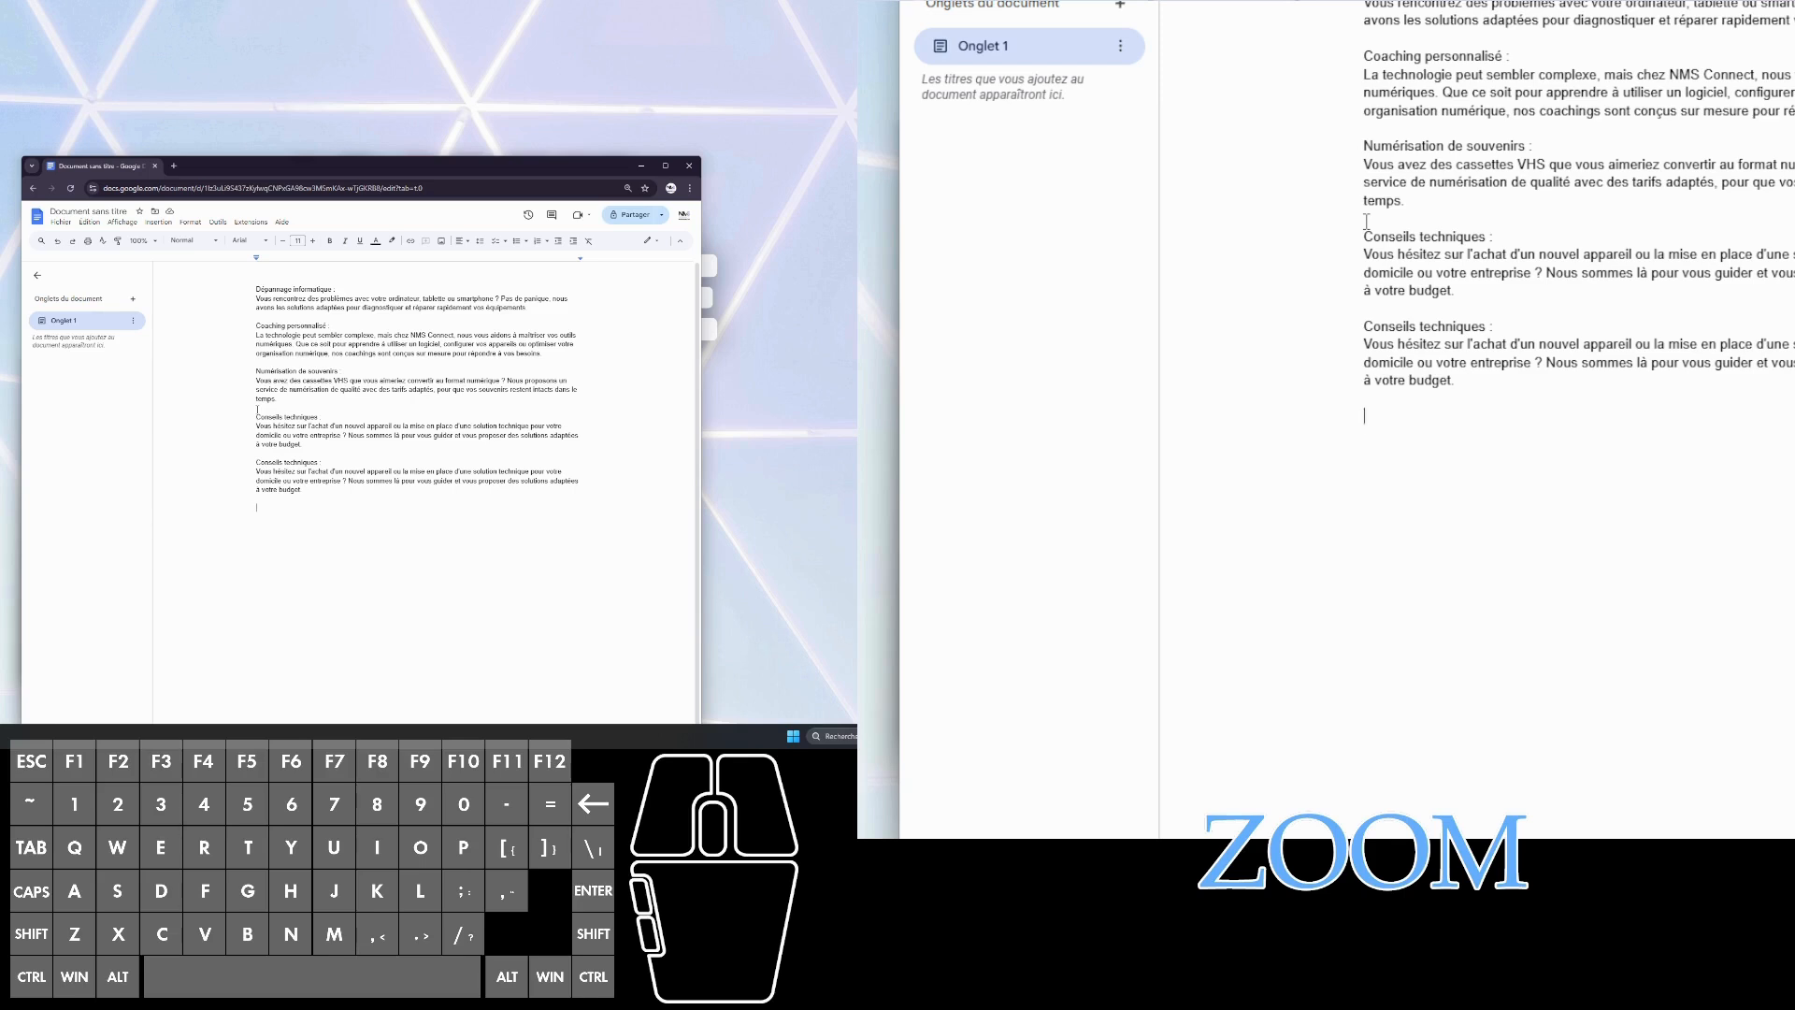
key(ctrl+End)
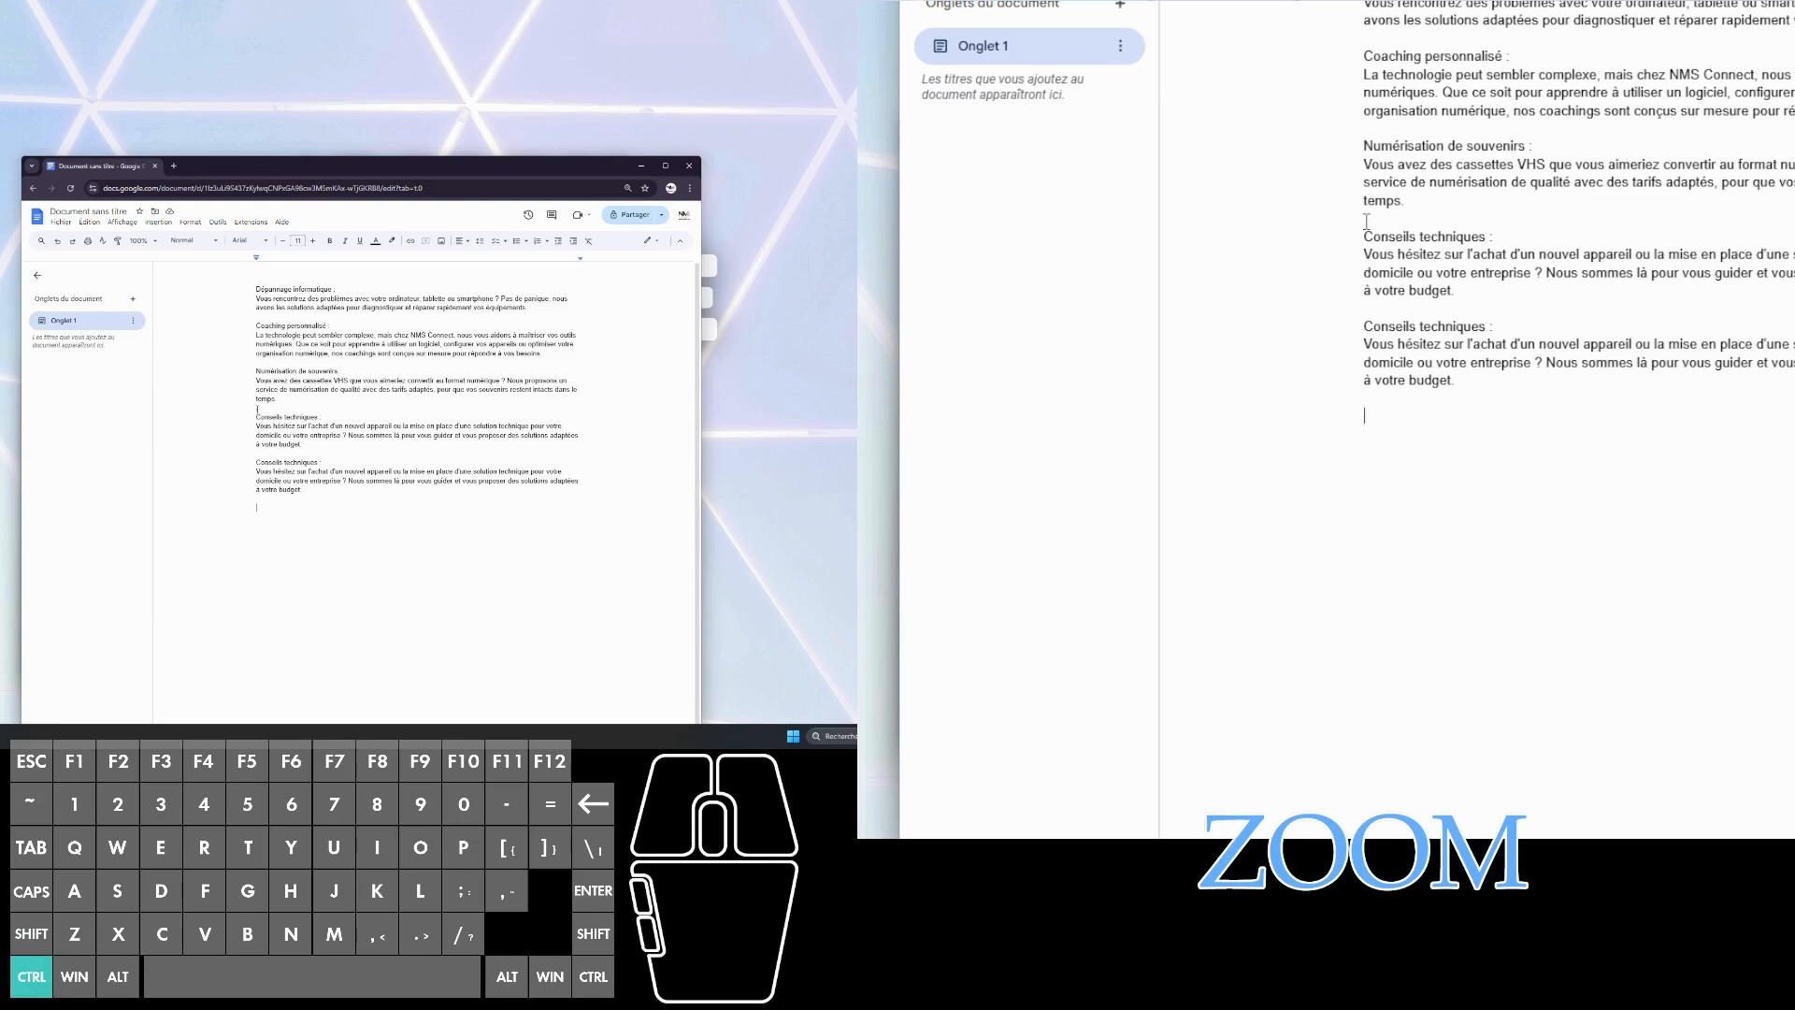
- Undo both pastes of the "Conseils techniques" section in the Google Docs document
key(ctrl+z)
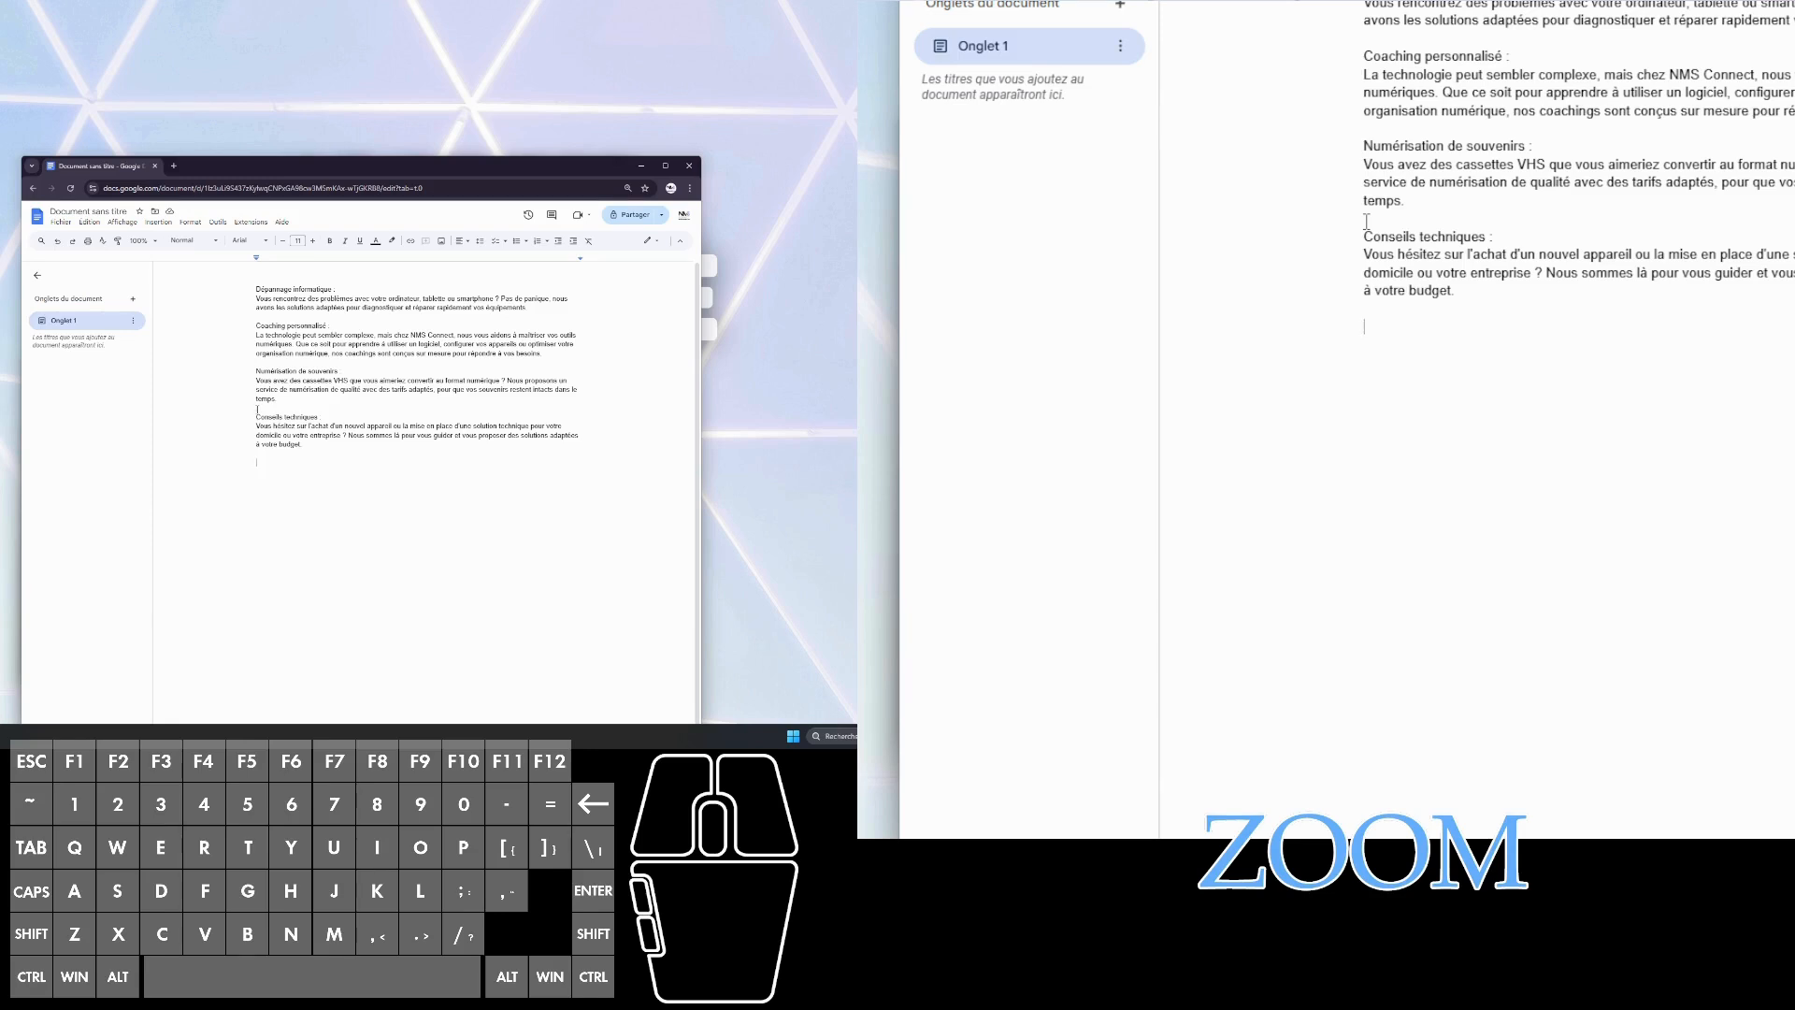
key(ctrl)
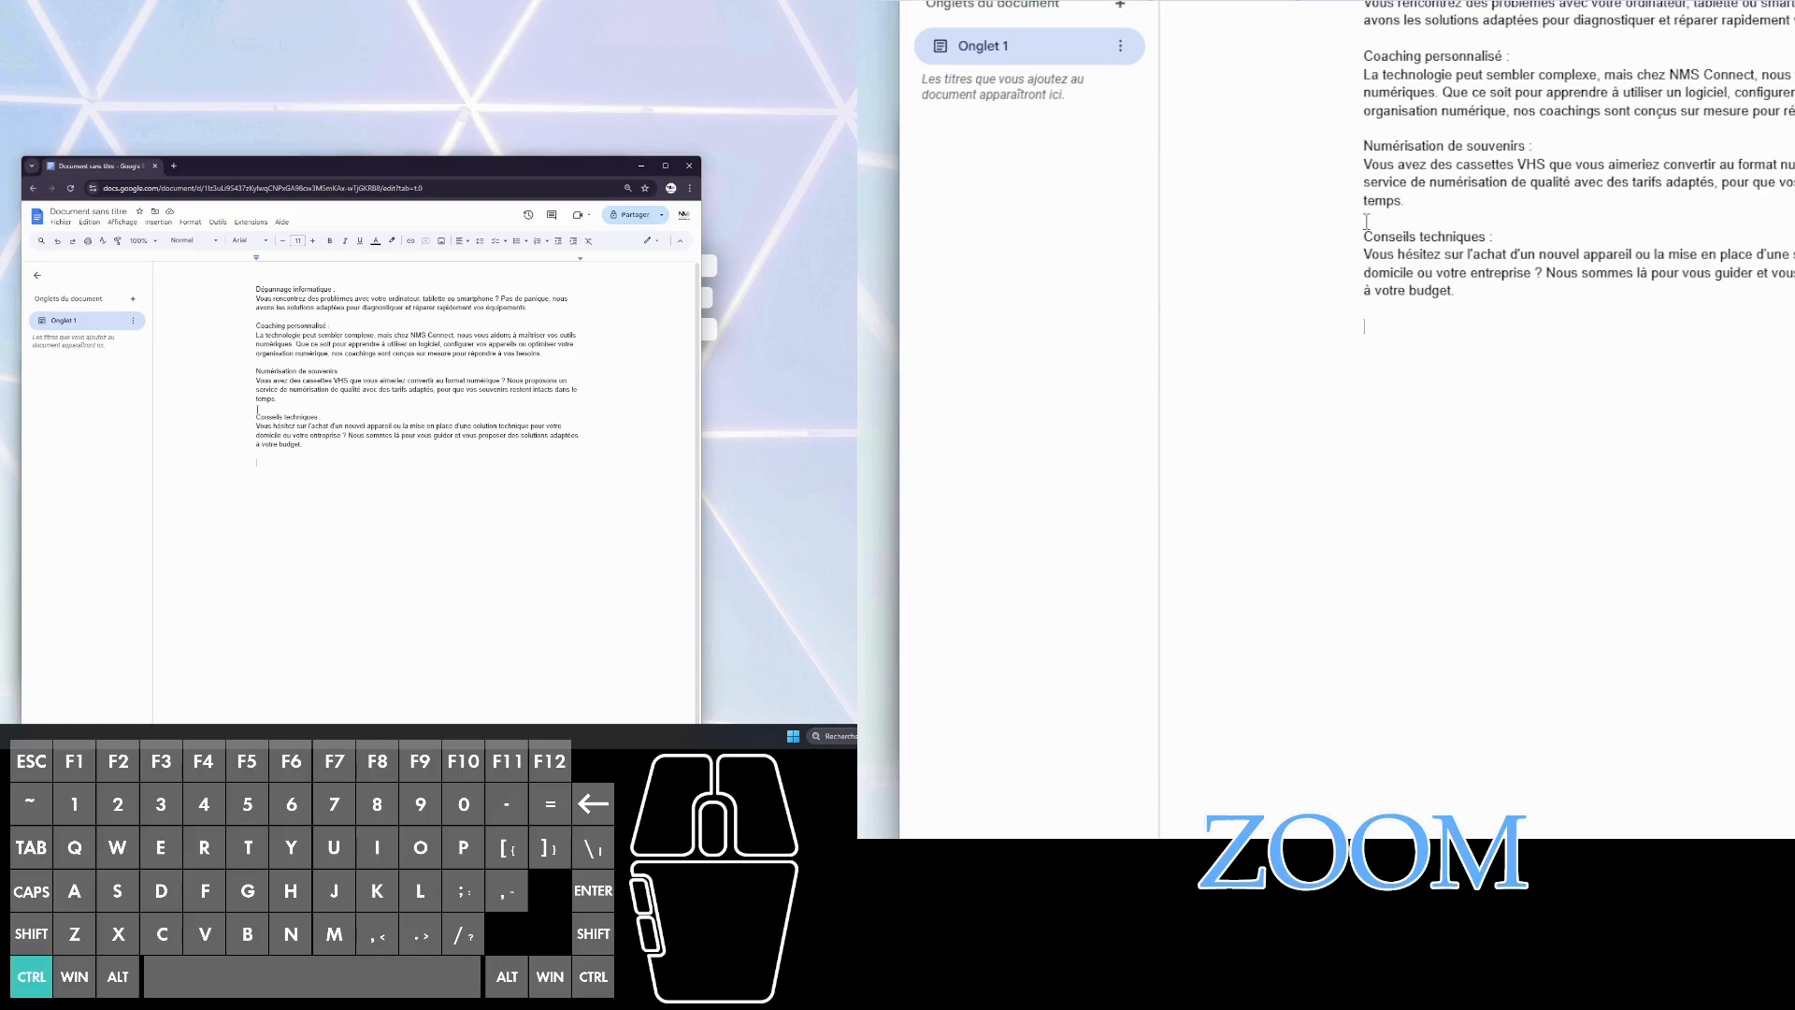
key(ctrl+z)
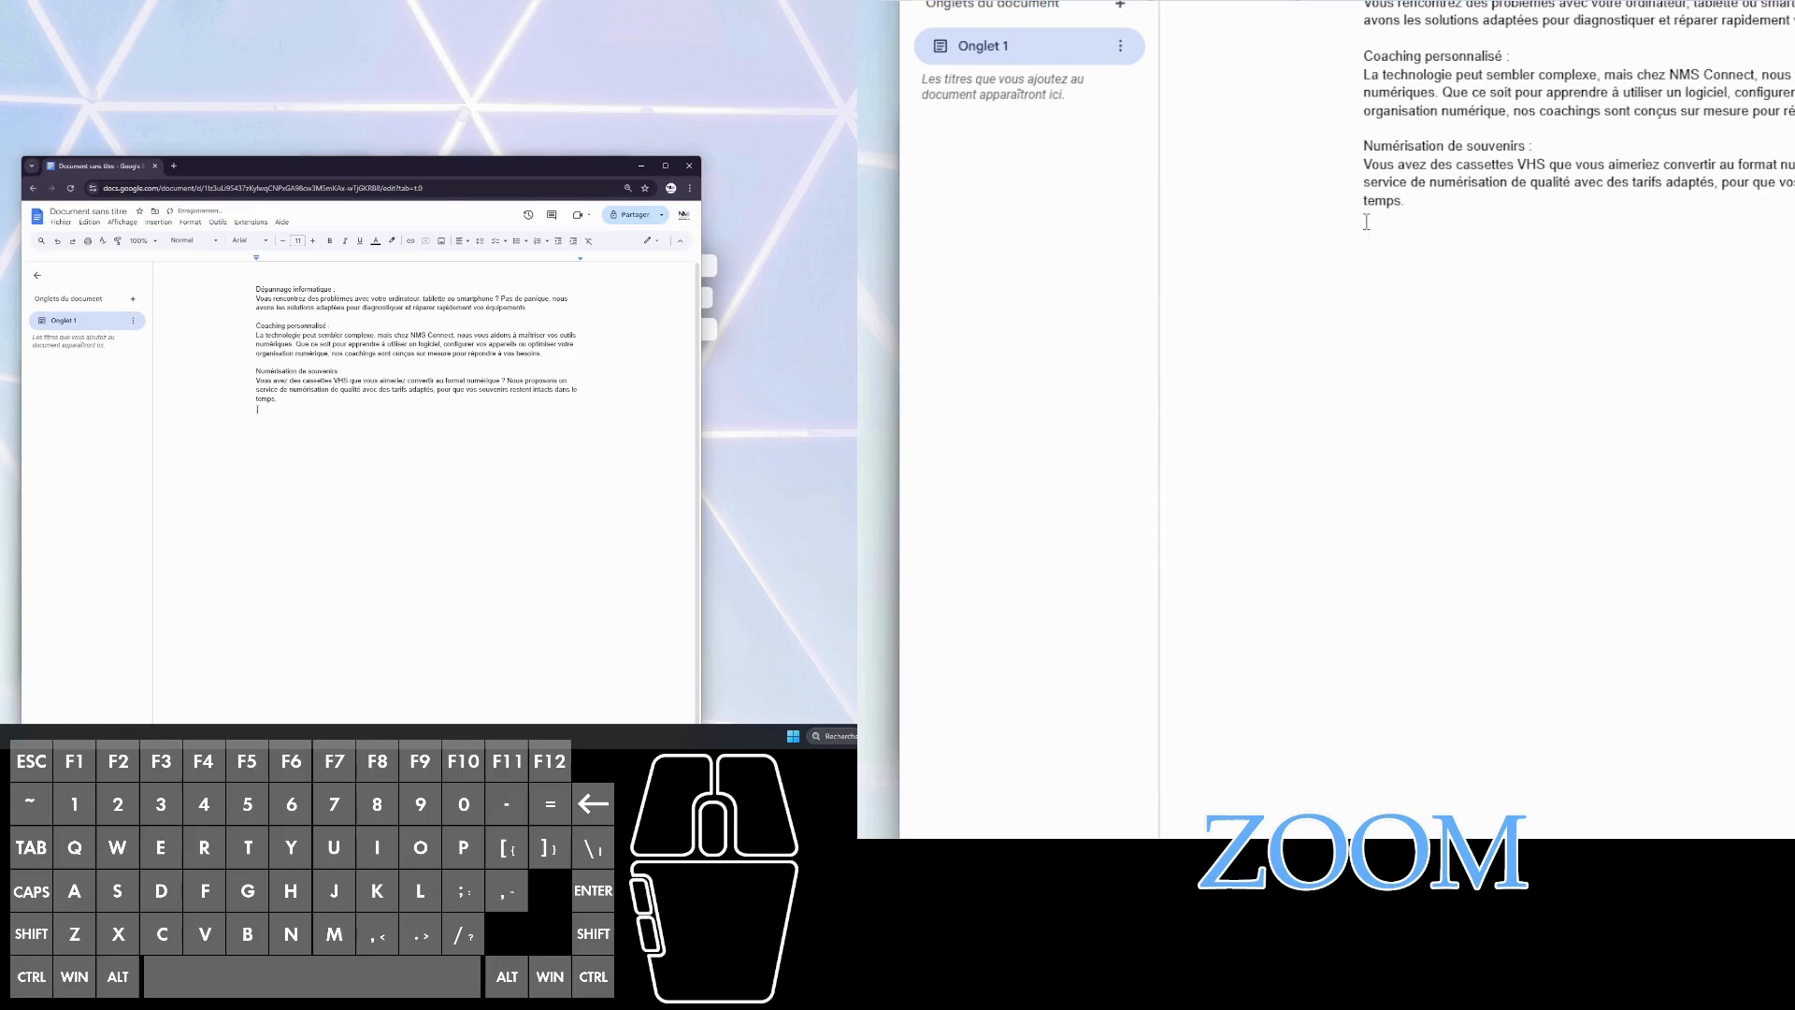